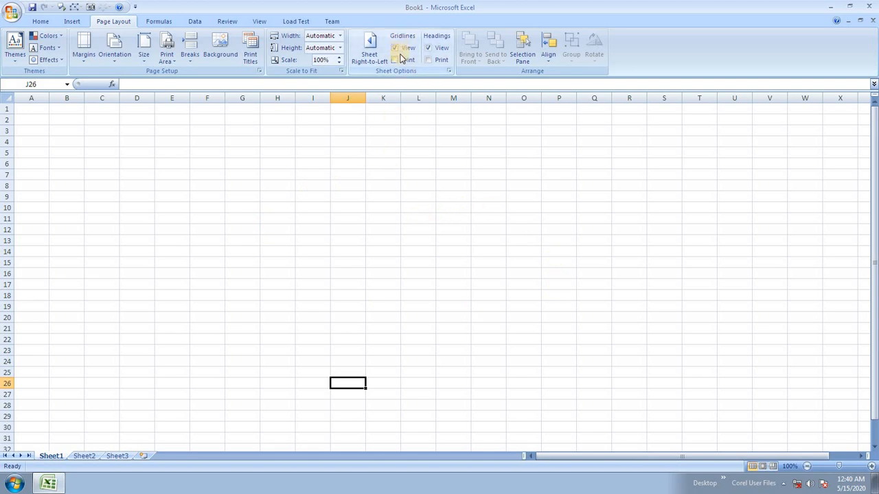
- Hide the worksheet gridlines, select a few cells on the blank sheet, and show the gridlines again
click(397, 50)
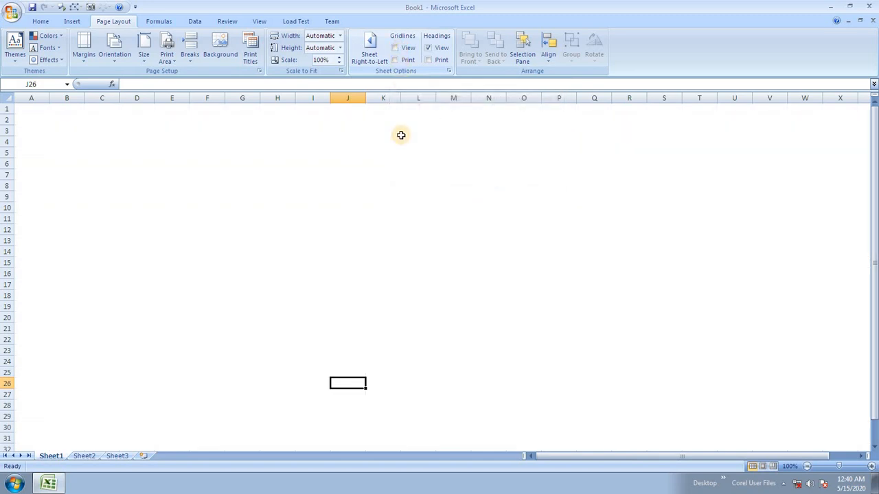
click(301, 170)
mouse_move(221, 164)
mouse_down()
mouse_move(577, 226)
mouse_move(597, 263)
mouse_up()
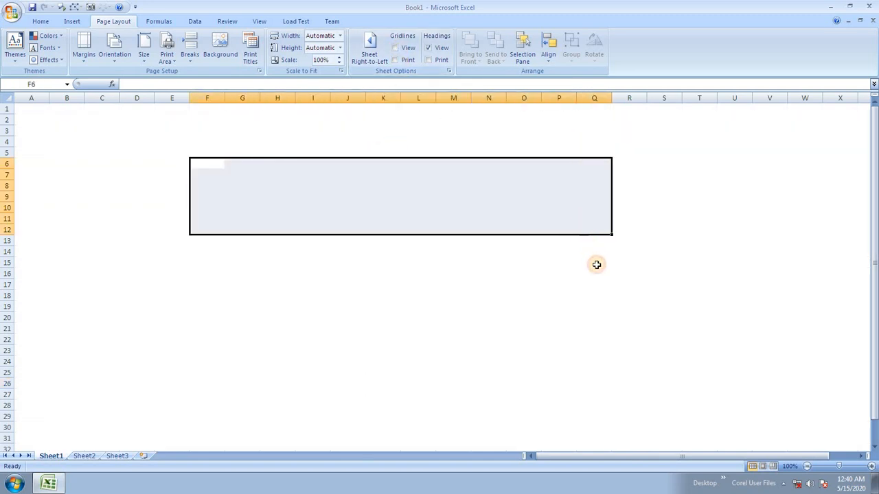
click(595, 262)
click(301, 172)
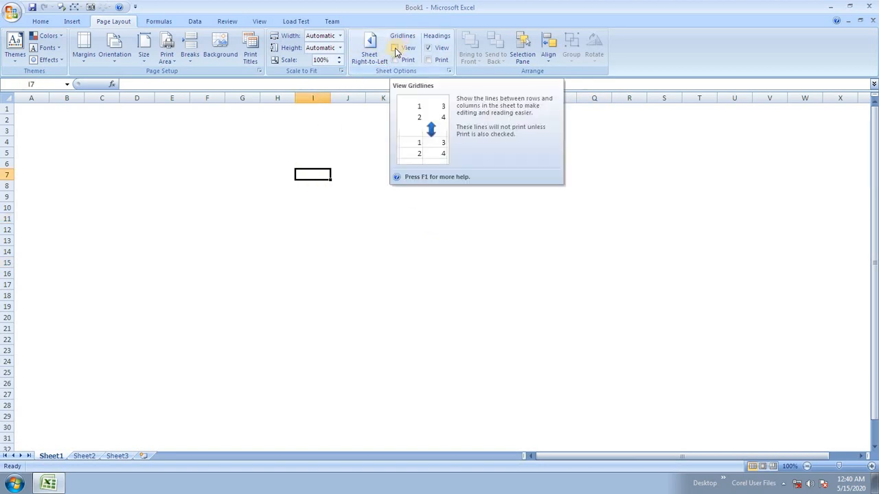
click(396, 50)
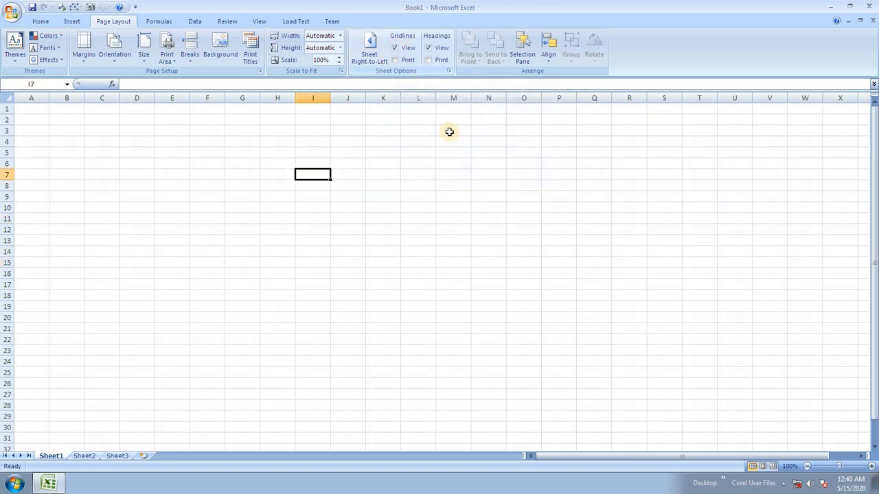
drag(199, 152, 581, 243)
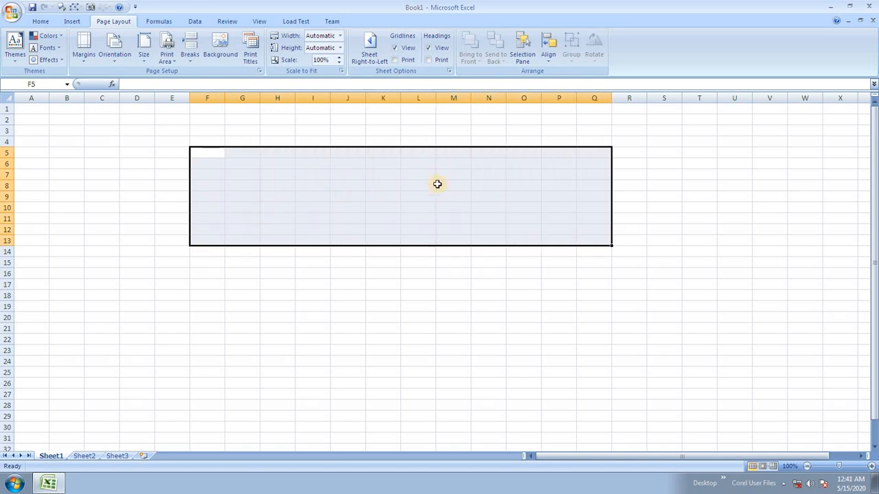
drag(437, 183, 347, 285)
drag(210, 165, 362, 231)
drag(521, 296, 339, 207)
drag(215, 176, 390, 232)
drag(532, 189, 415, 197)
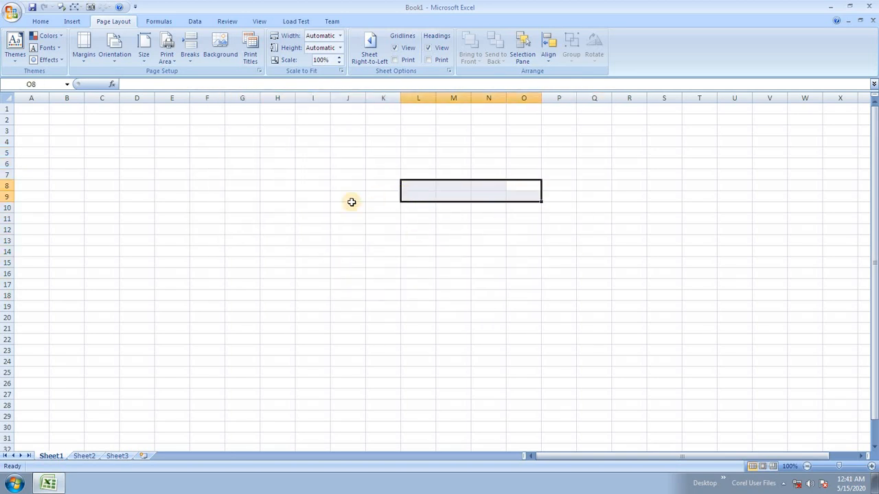
- Switch the on-screen gridlines of Sheet1 off and back on
click(396, 48)
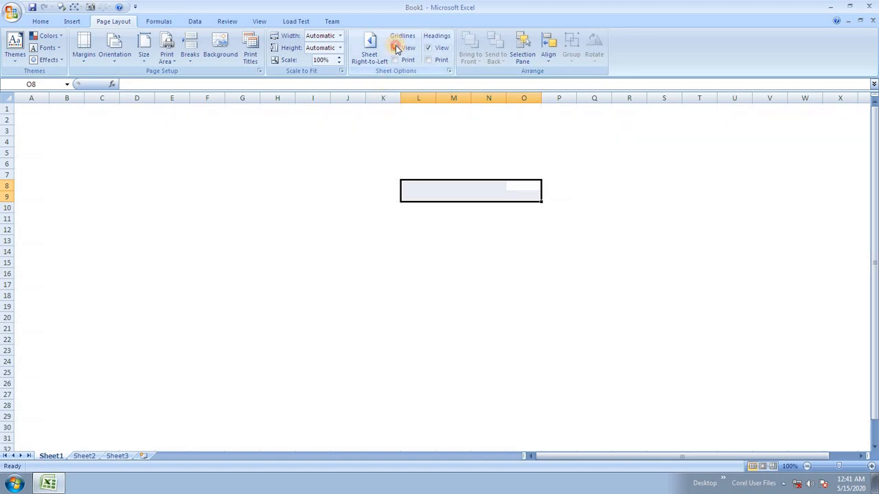
click(395, 48)
click(349, 181)
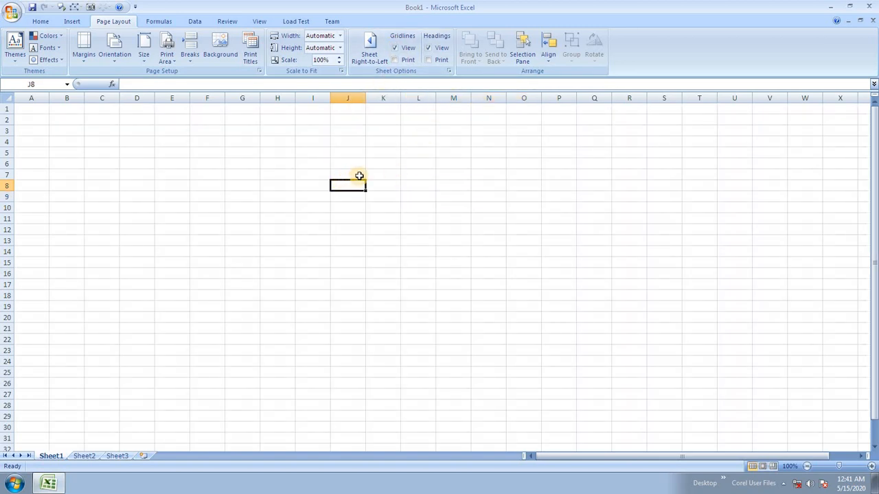
- Fill every cell in the range H6:P20 with the text "ram"
drag(271, 163, 562, 313)
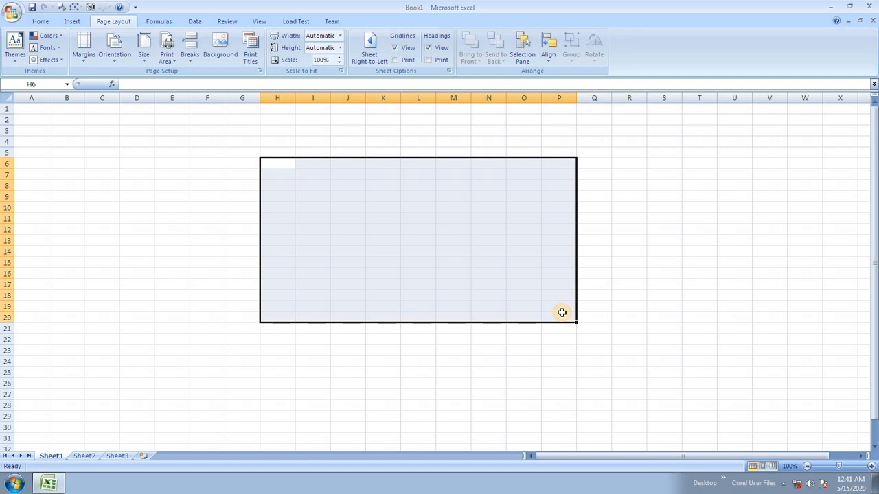
text(ram)
key(ctrl+Return)
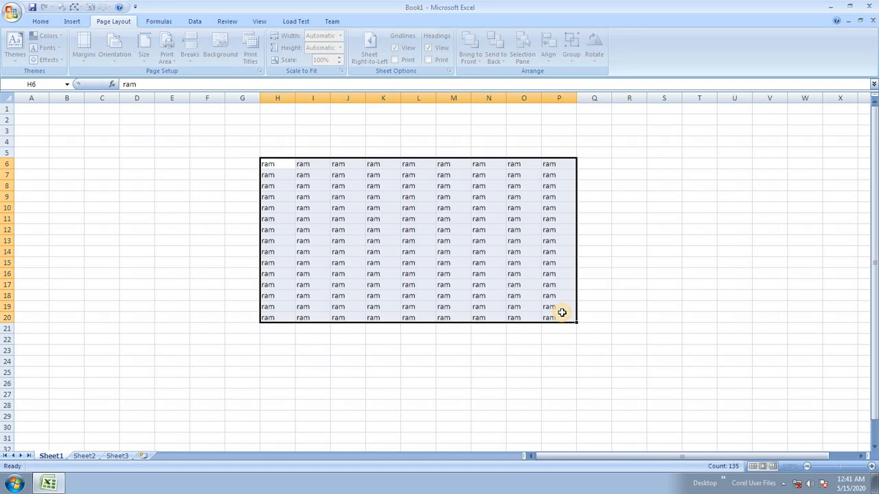
- Check how the filled cells look in print preview and return to the sheet
click(389, 218)
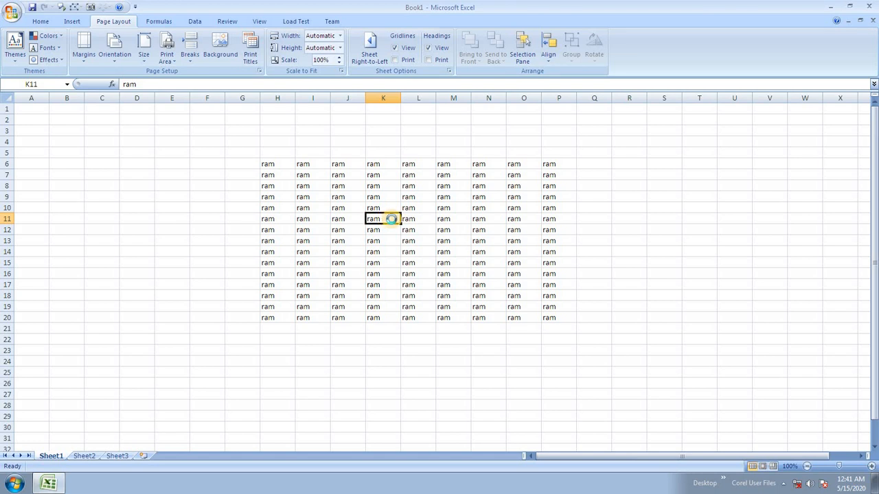
key(ctrl+F2)
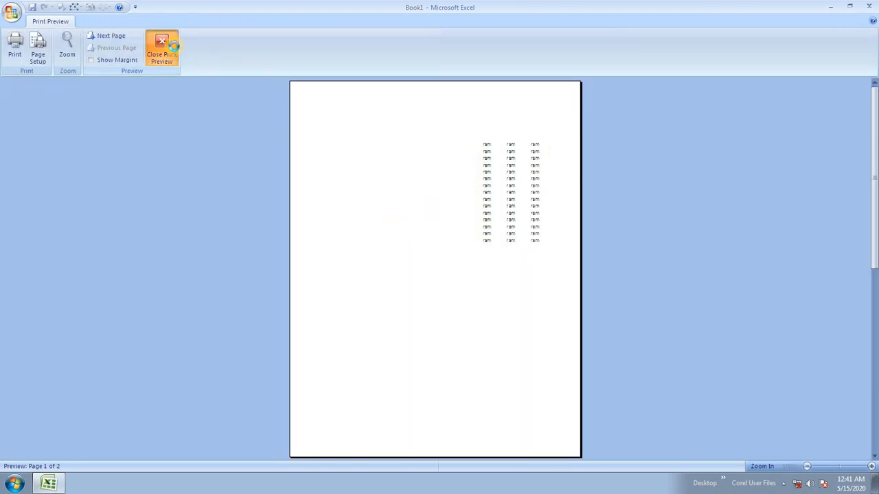
click(173, 46)
- Move the filled block H6:P20 so that it starts at L7, and check it in print preview
drag(274, 165, 553, 317)
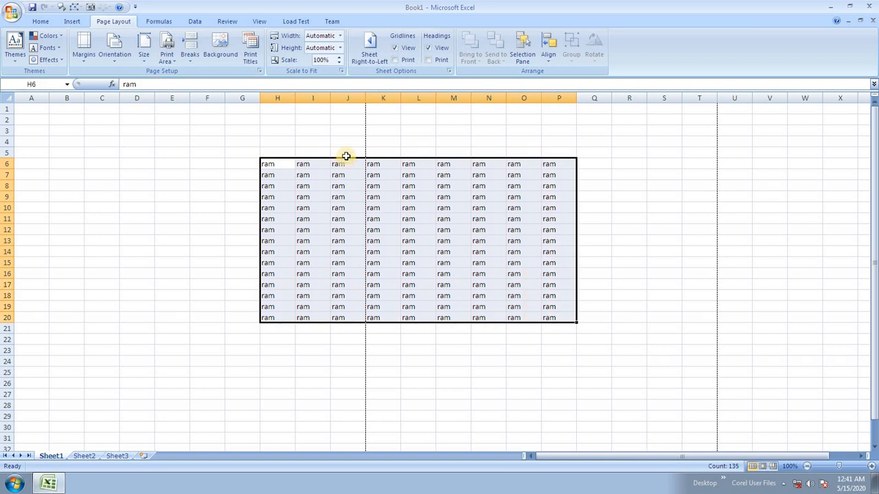
drag(345, 159, 474, 182)
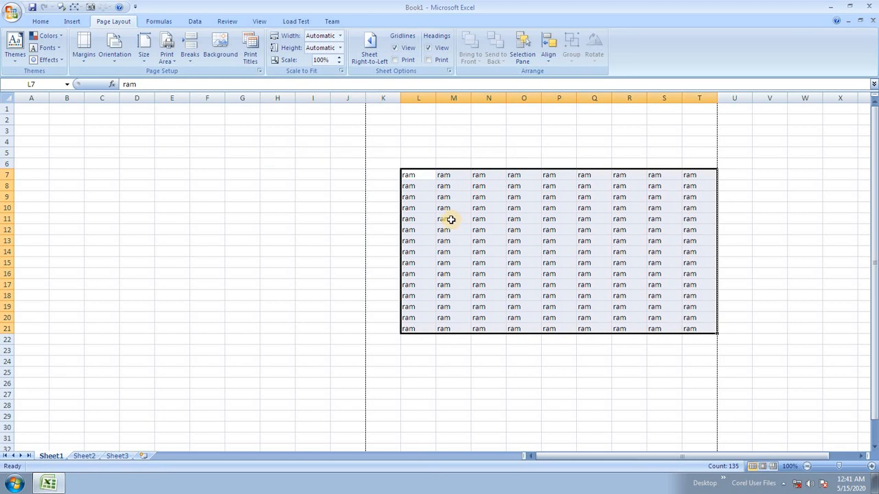
key(ctrl+F2)
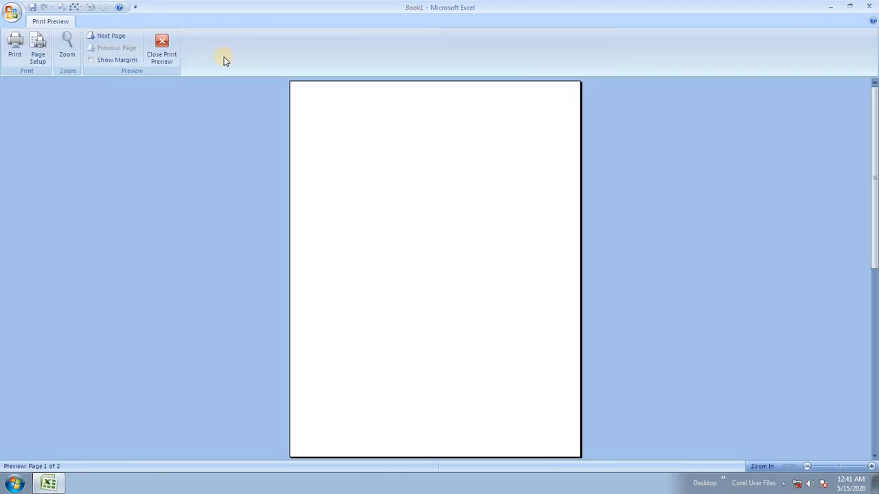
click(162, 49)
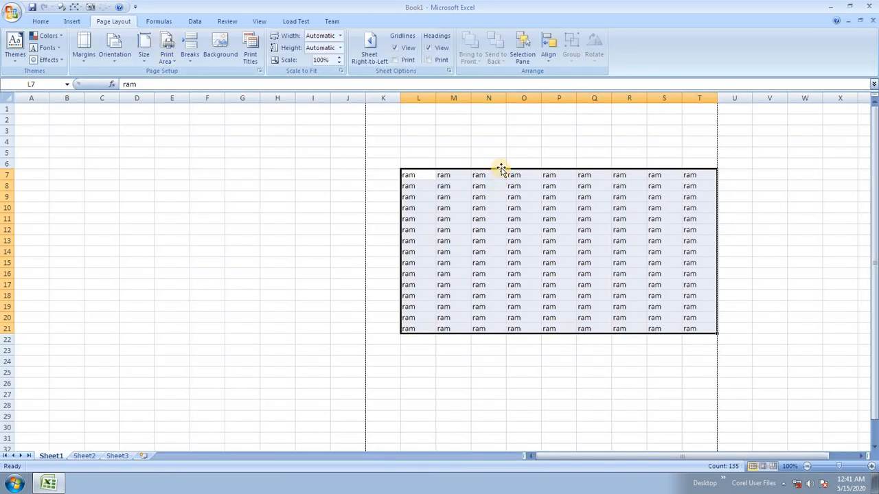
- Move the "ram" block so that it occupies A4:I18, and inspect it in print preview
drag(502, 169, 118, 148)
key(ctrl+F2)
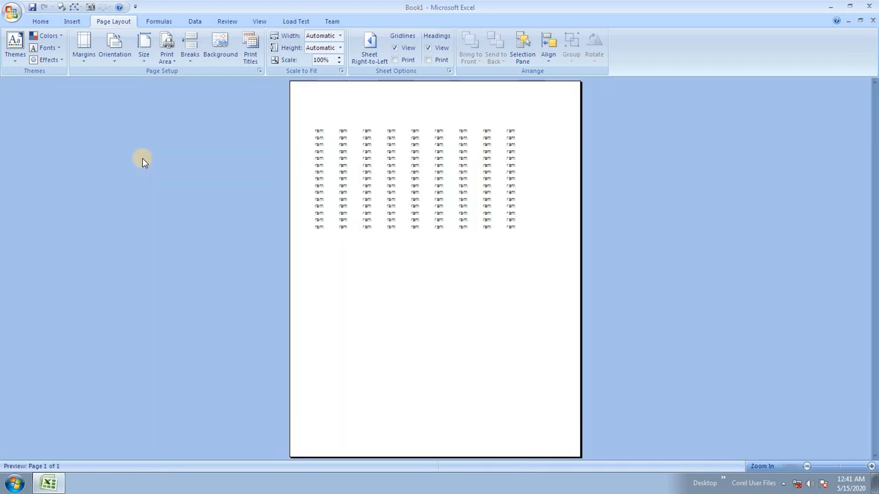
click(434, 173)
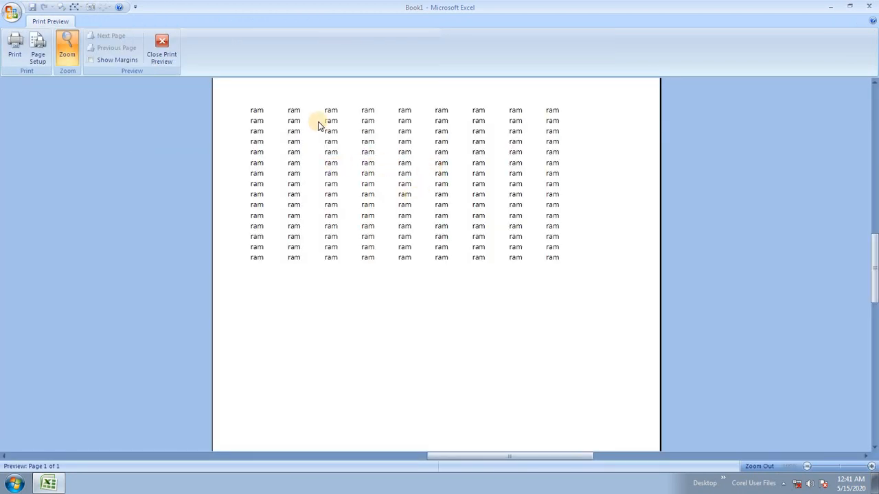
click(162, 50)
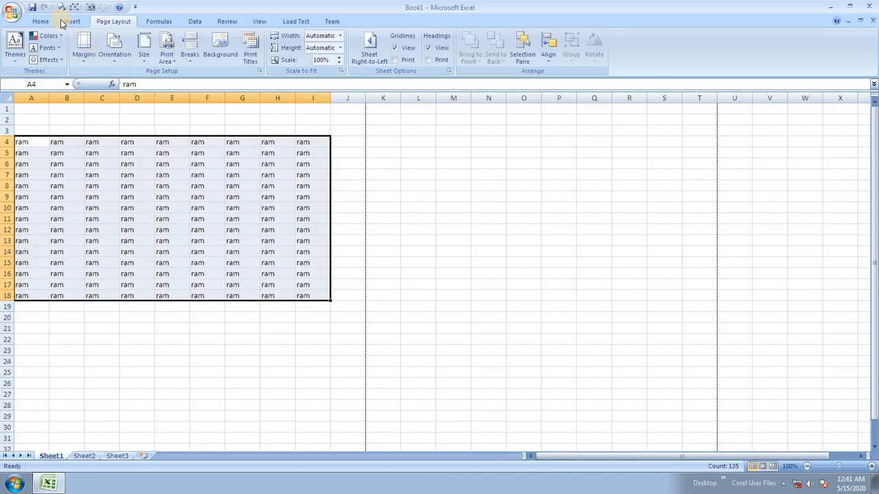
- Apply All Borders to the range A4:I18 and check the bordered table in print preview
click(40, 21)
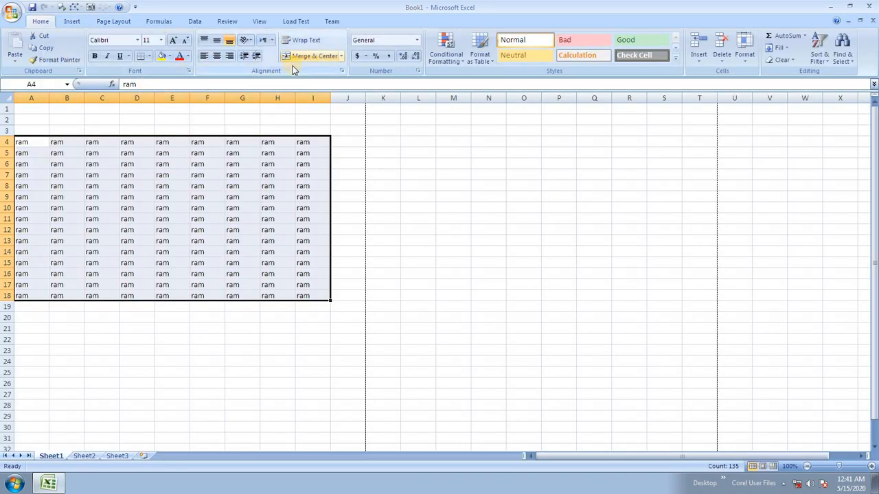
click(149, 59)
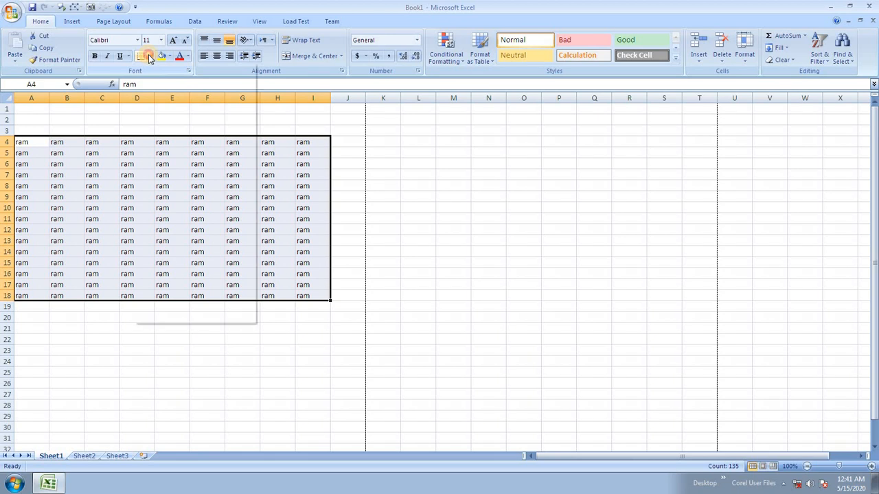
click(171, 142)
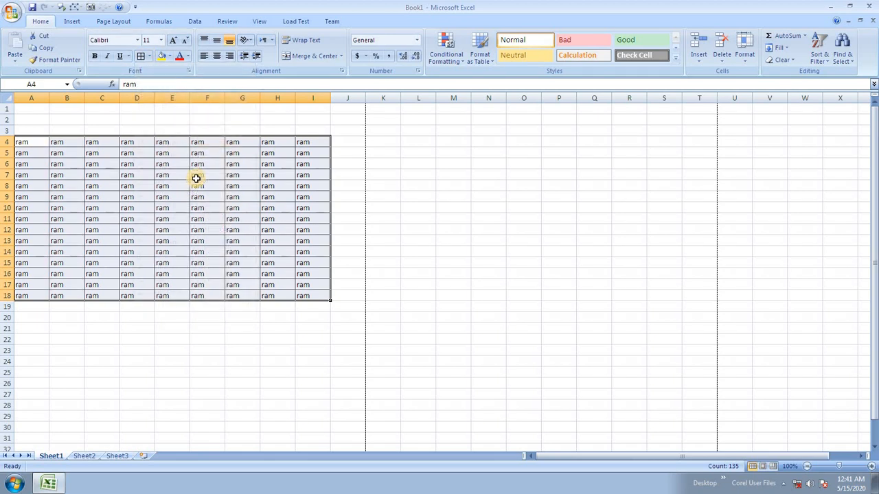
key(ctrl+F2)
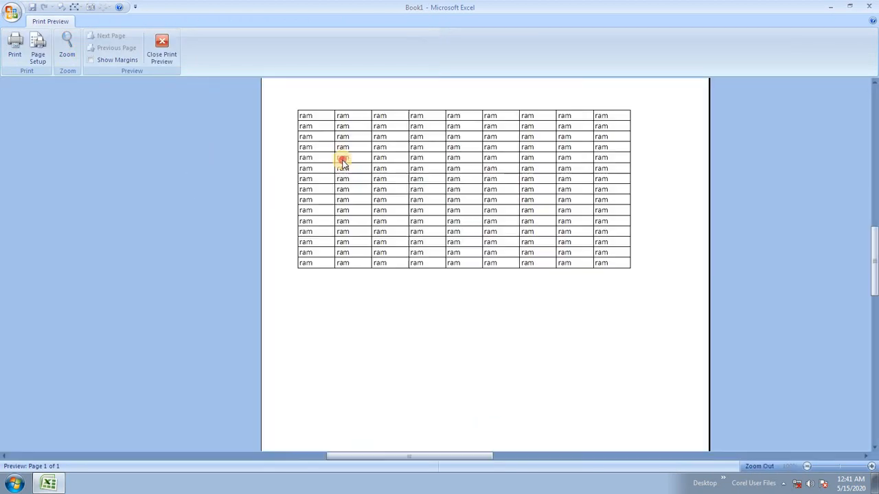
click(343, 162)
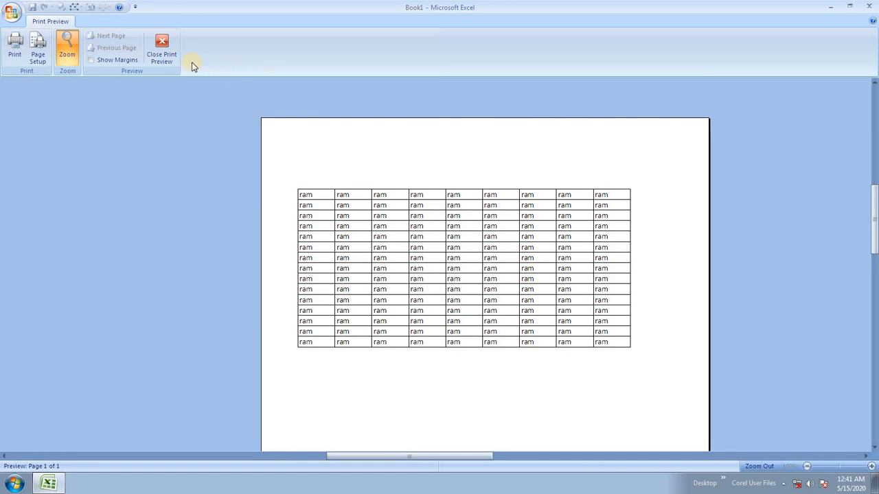
click(177, 52)
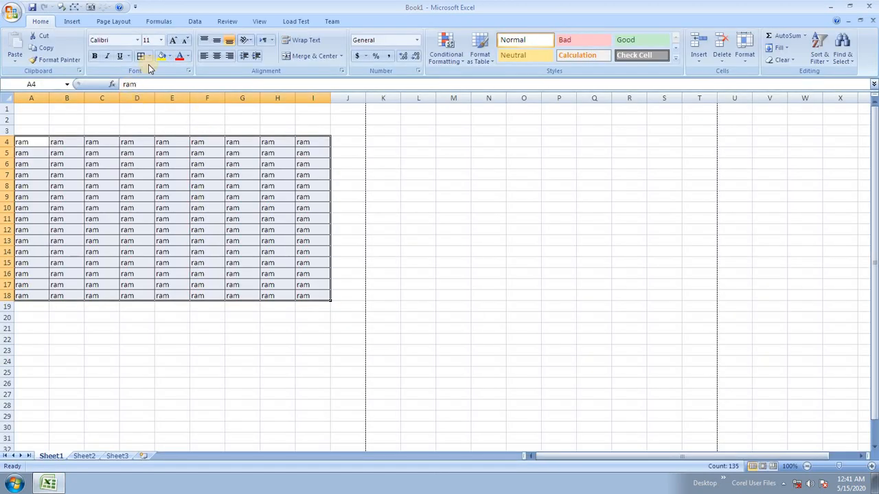
- Remove all borders from the range A4:I18 and check the table in print preview
click(149, 56)
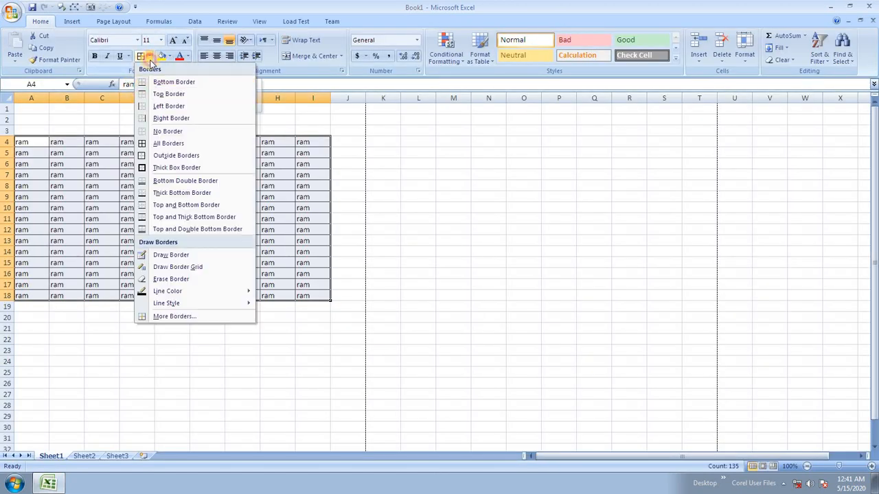
click(168, 132)
click(203, 204)
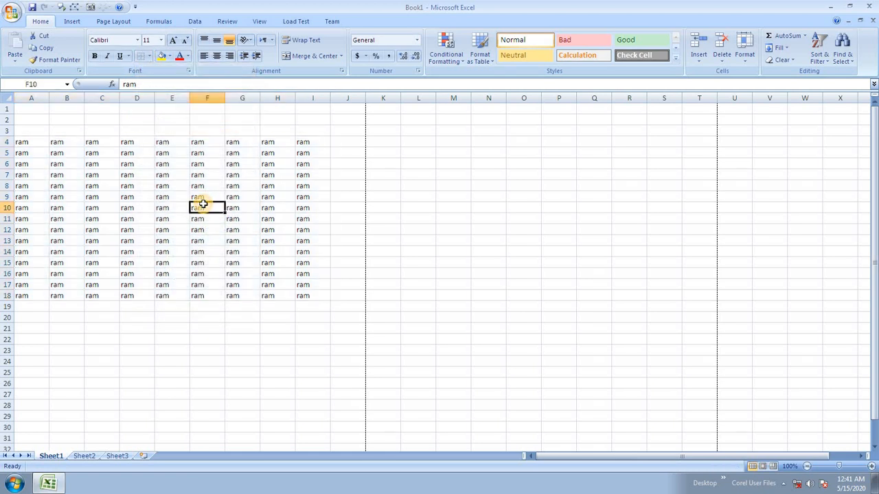
key(ctrl+F2)
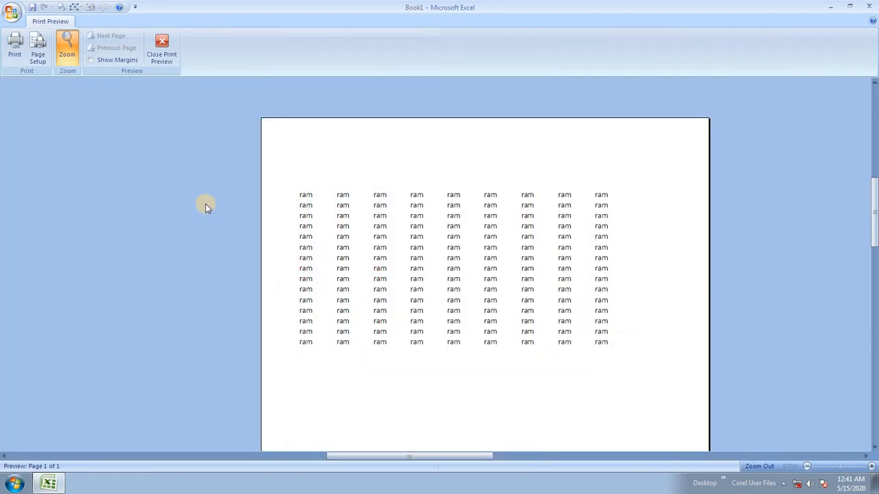
click(161, 41)
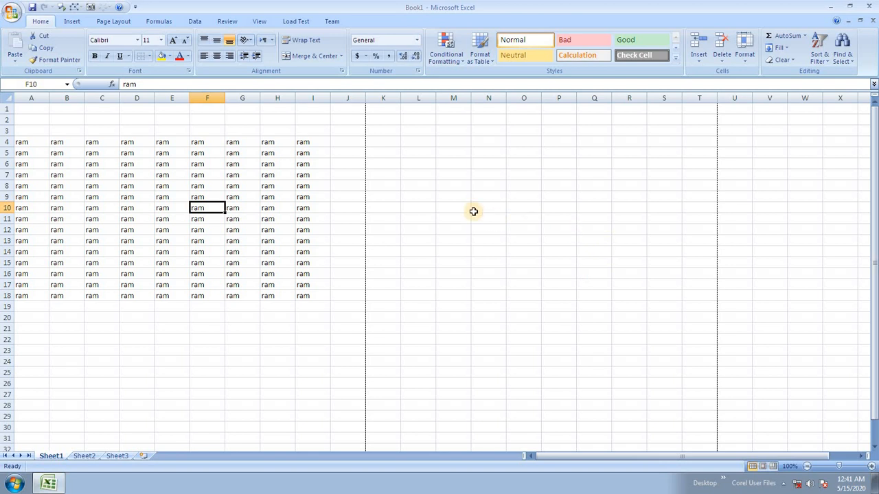
- Enable printing of gridlines for the sheet and check the table in print preview
drag(24, 146, 307, 291)
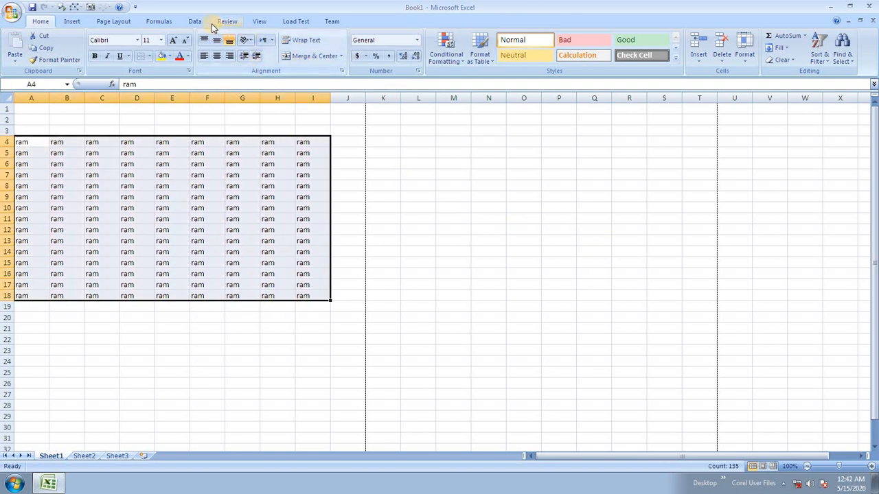
click(115, 22)
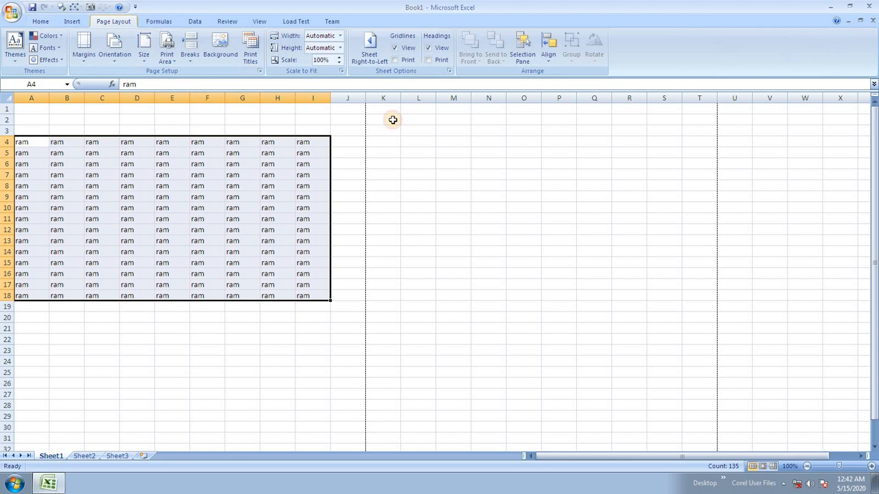
click(408, 51)
click(408, 50)
click(405, 62)
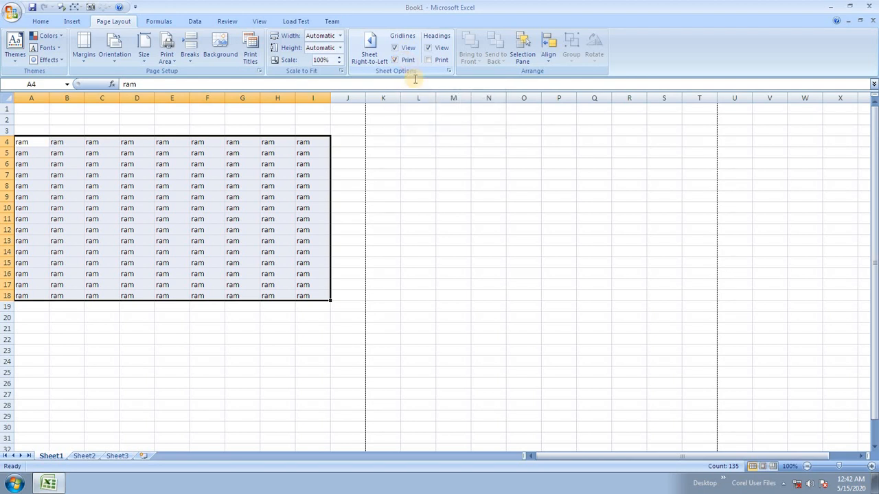
click(197, 184)
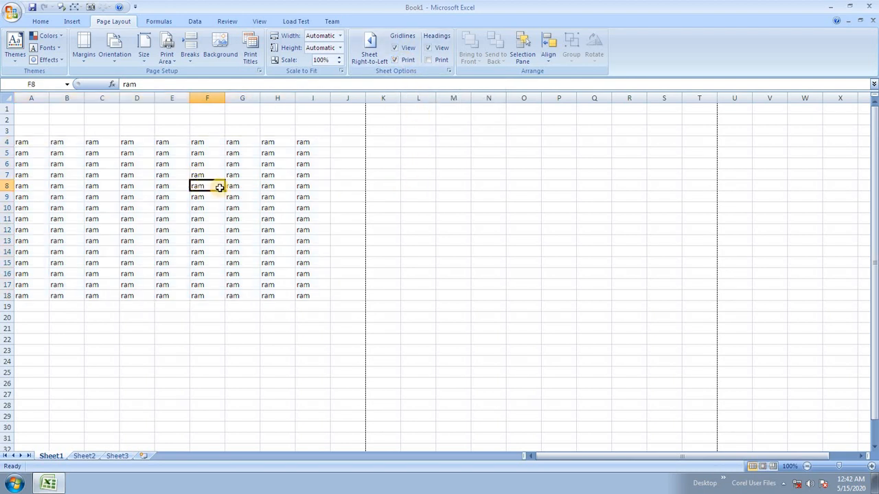
key(ctrl+F2)
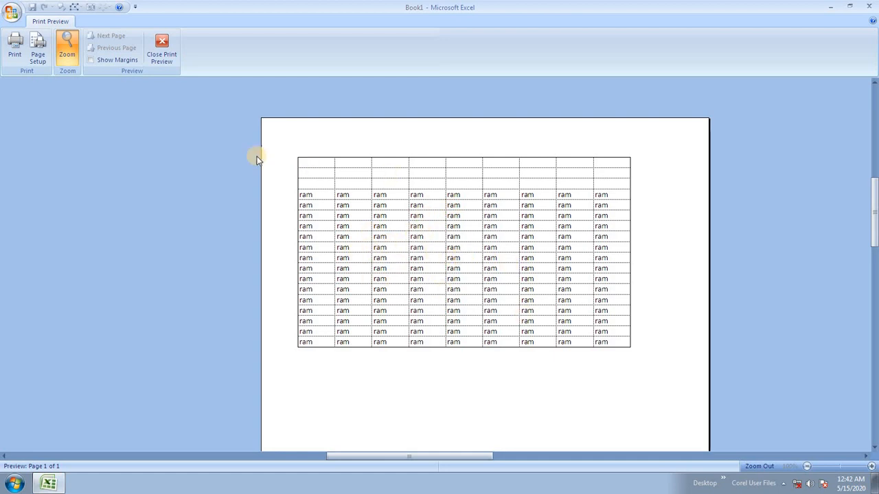
click(164, 48)
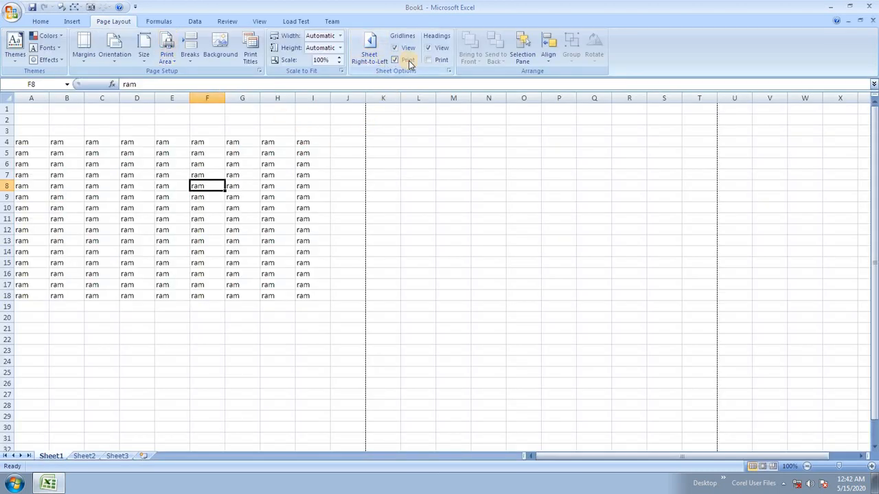
- Select the range A1:J28, re-enable gridline printing for the sheet, and check the result in print preview
drag(31, 109, 341, 405)
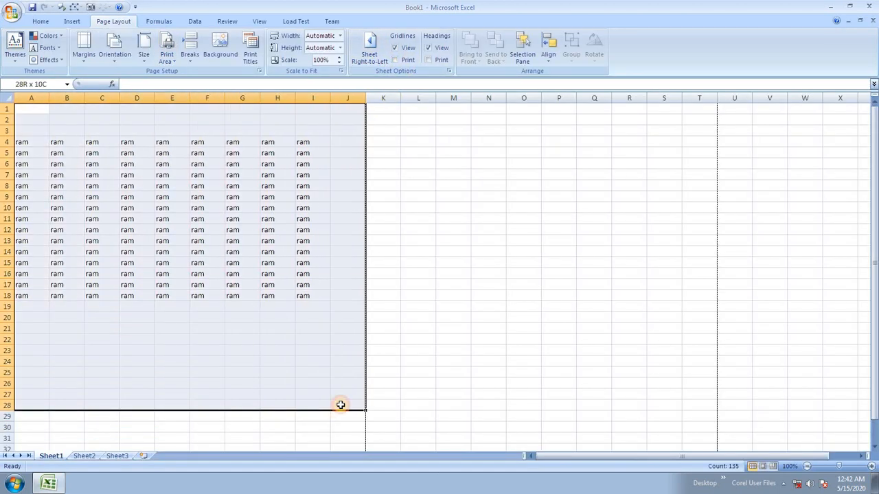
click(397, 61)
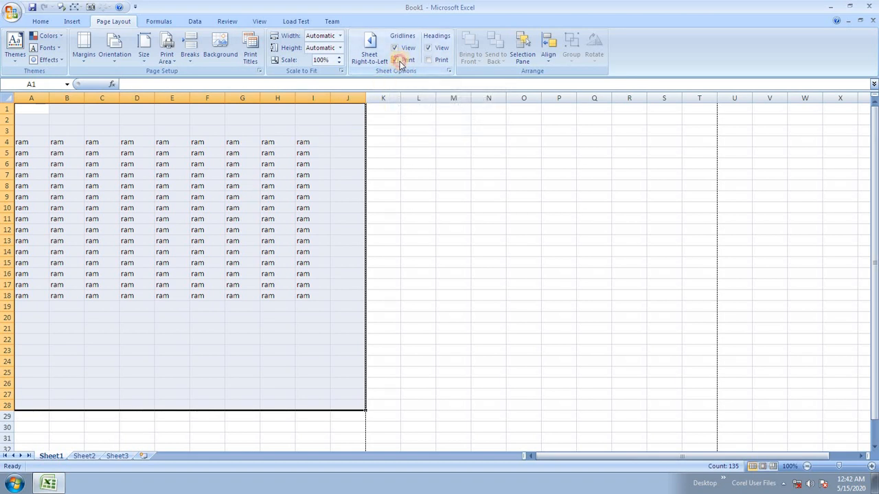
key(ctrl+F2)
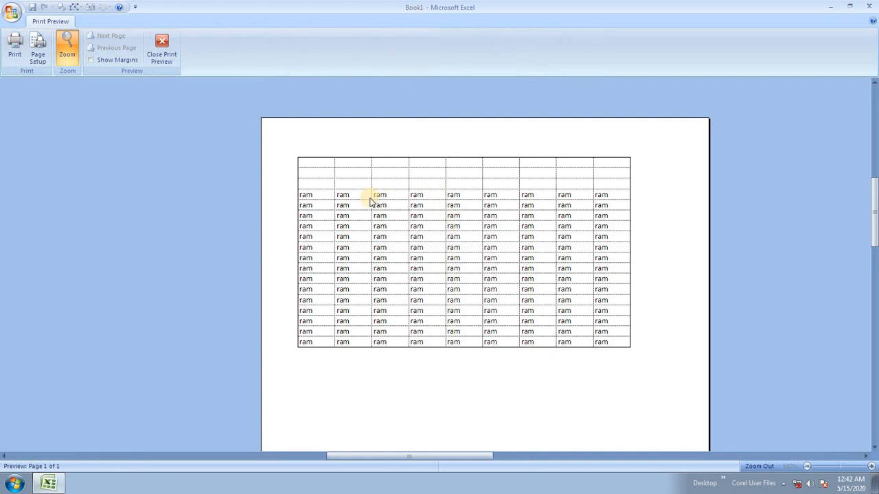
click(162, 49)
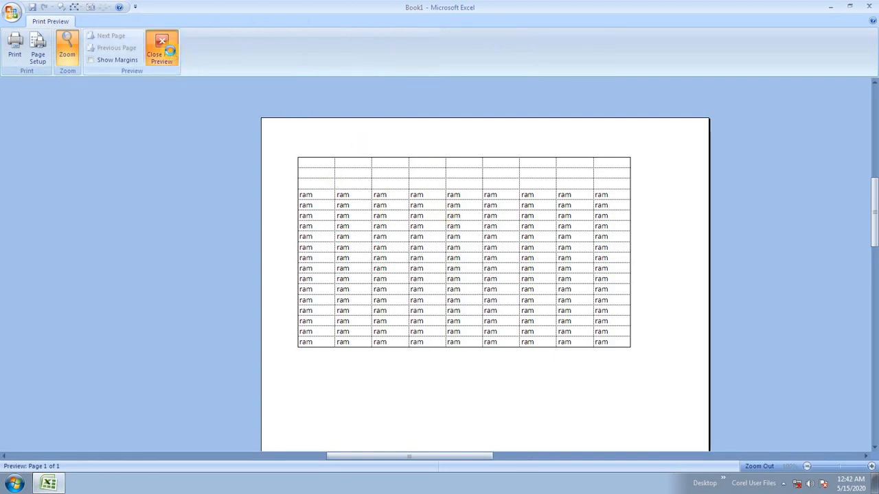
- Enter 56 in cell E26, 354 in cell B27 and 45 in cell H30
click(168, 381)
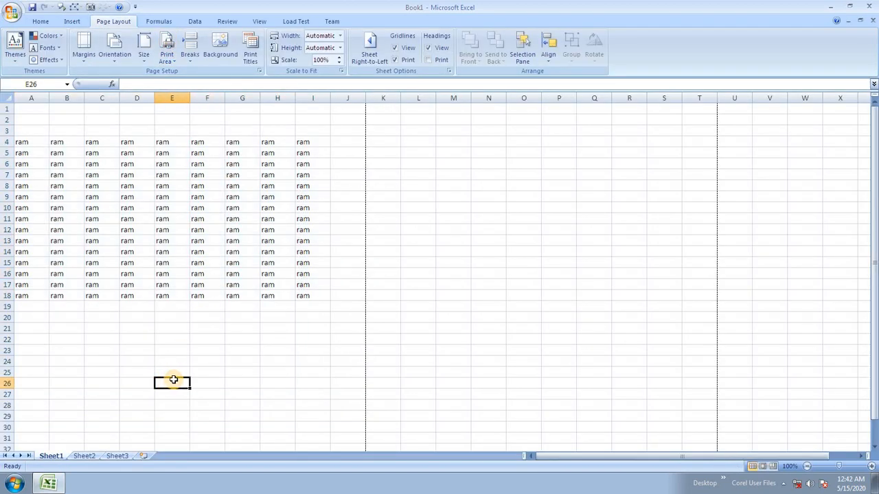
text(56)
click(67, 391)
text(354)
click(271, 425)
text(45)
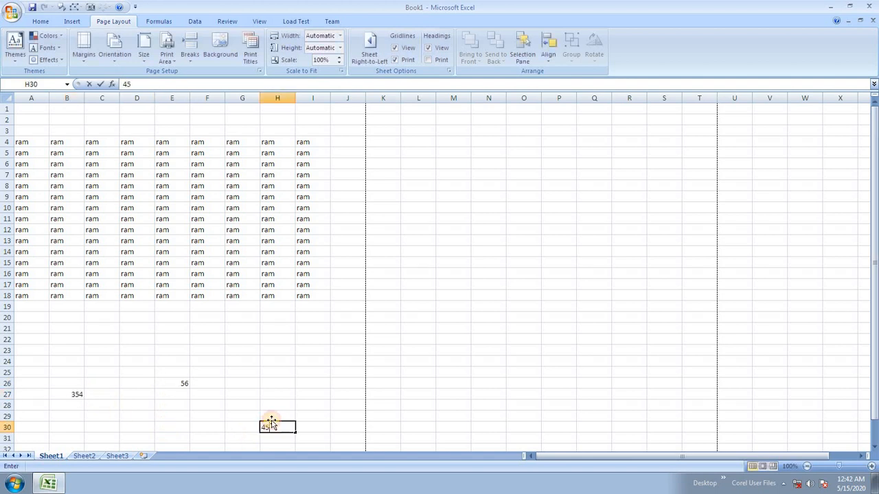
click(309, 328)
- Check in print preview how far the printed gridlines extend around the added numbers
key(ctrl+F2)
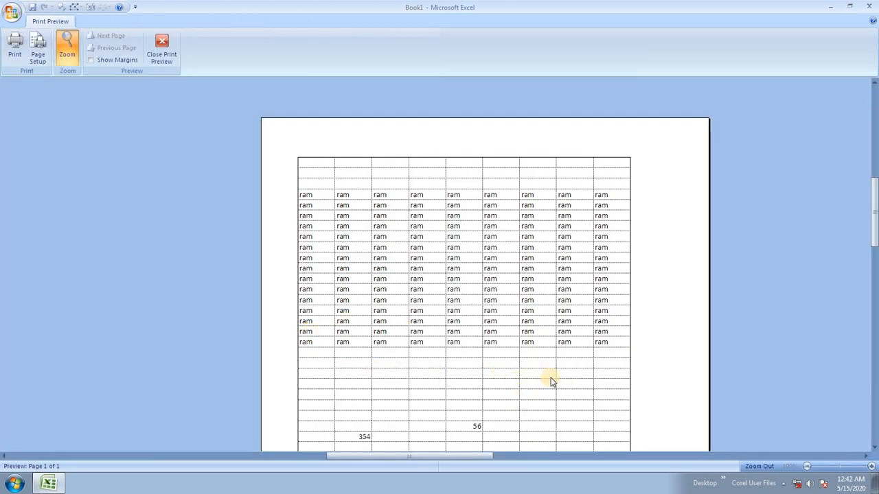
scroll(441, 402, down, 3)
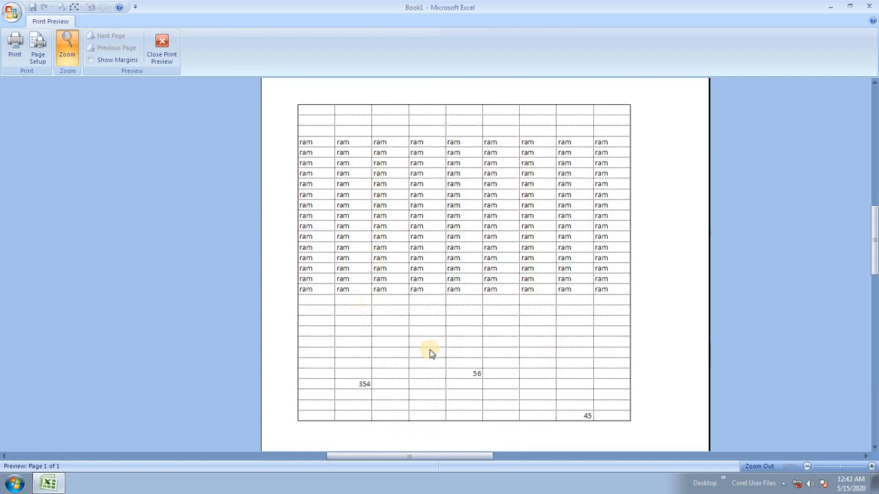
click(162, 49)
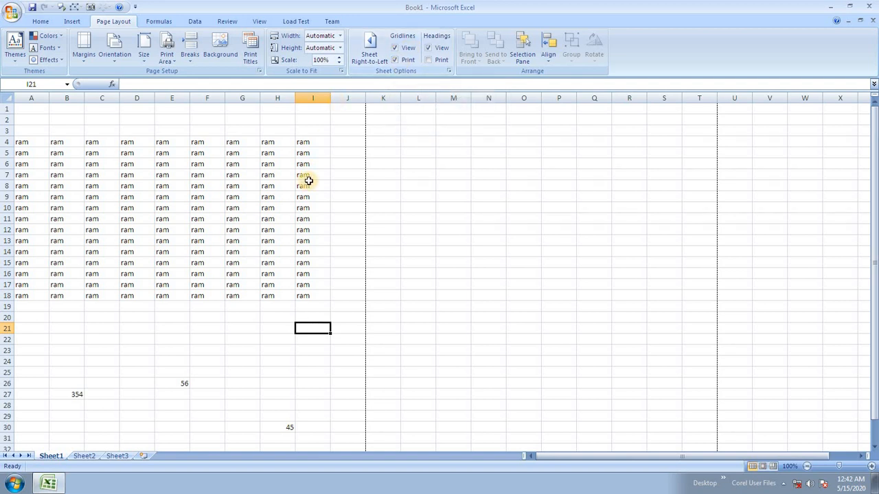
- Hide the sheet's row and column headings and show them again, repeating the toggle once more
click(416, 218)
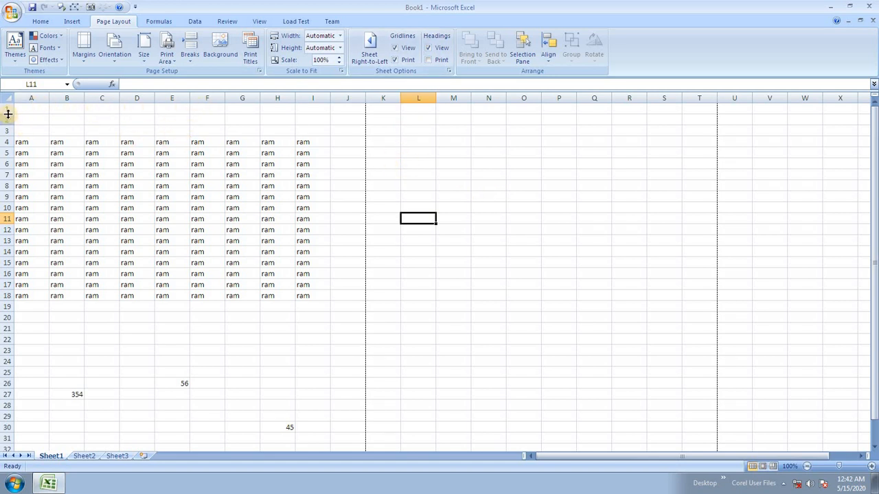
click(111, 196)
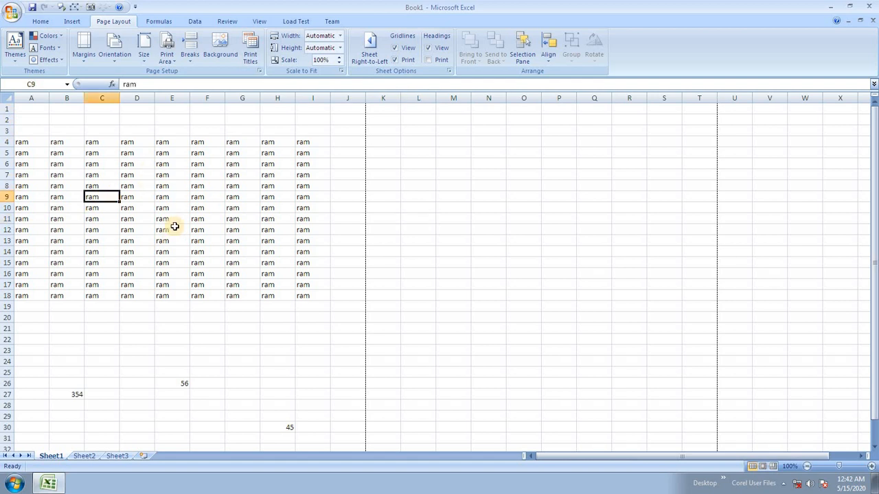
click(440, 49)
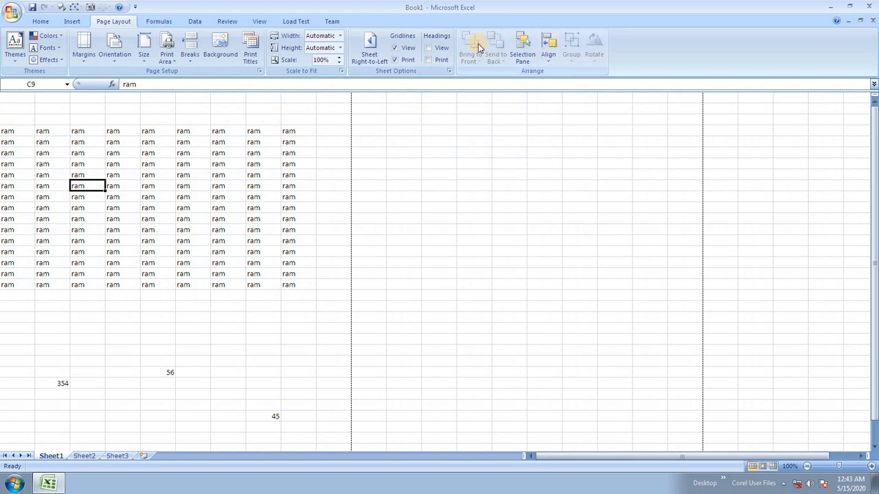
click(429, 47)
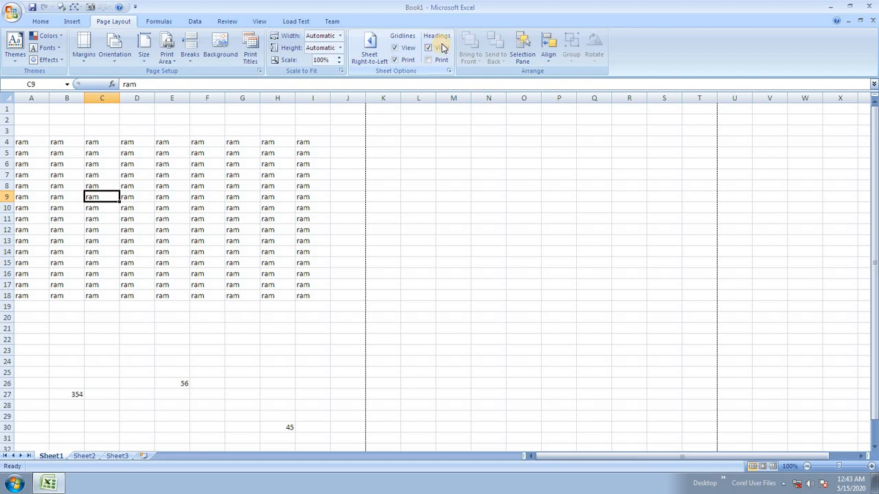
click(440, 48)
click(440, 48)
- Select the range F7:I12 and check in print preview whether the row and column headings print
click(345, 153)
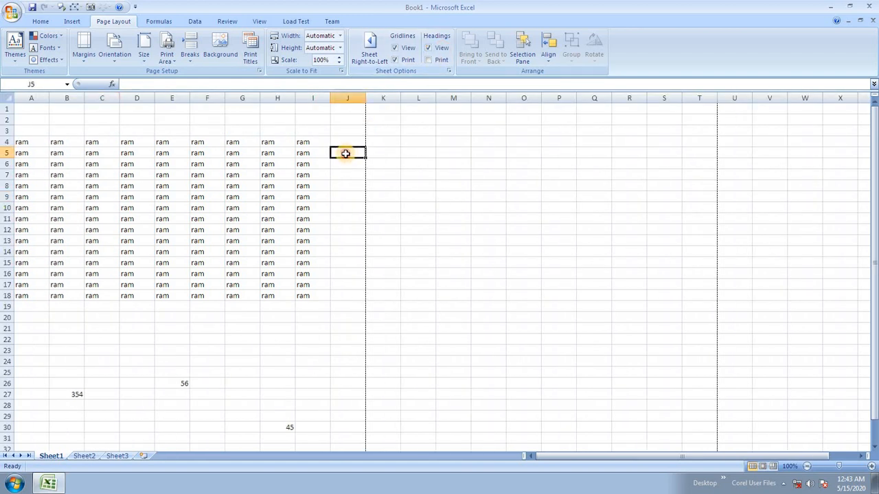
drag(214, 176, 320, 231)
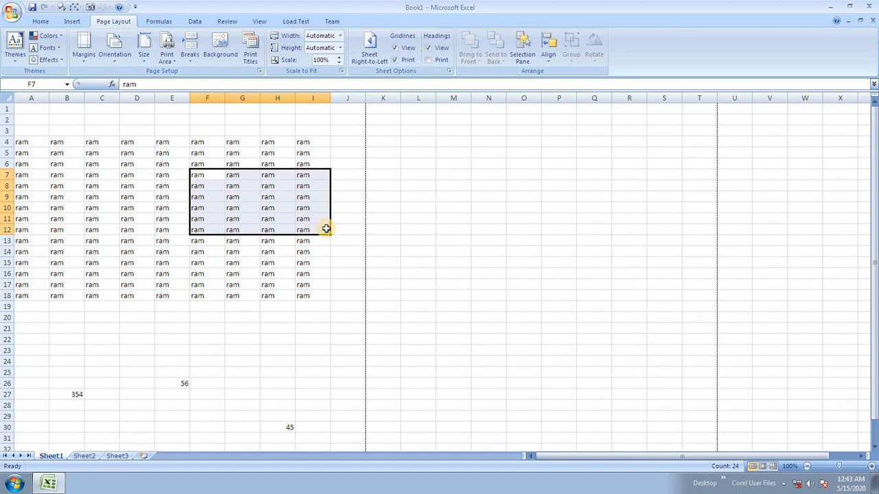
key(ctrl+F2)
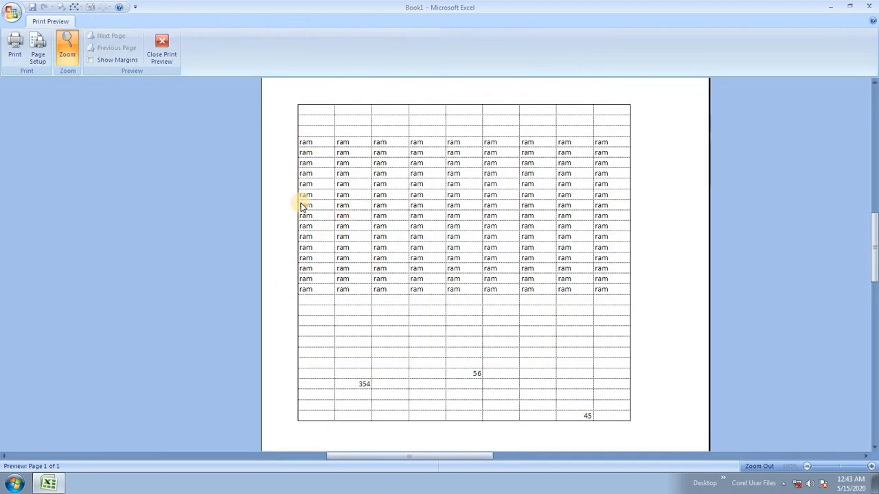
click(161, 48)
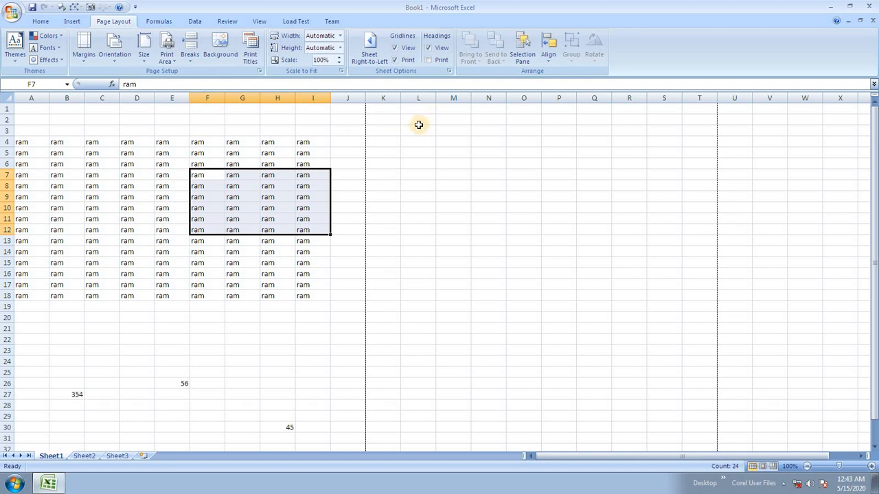
- Enable printing of the row and column headings and check the sheet in print preview
click(431, 61)
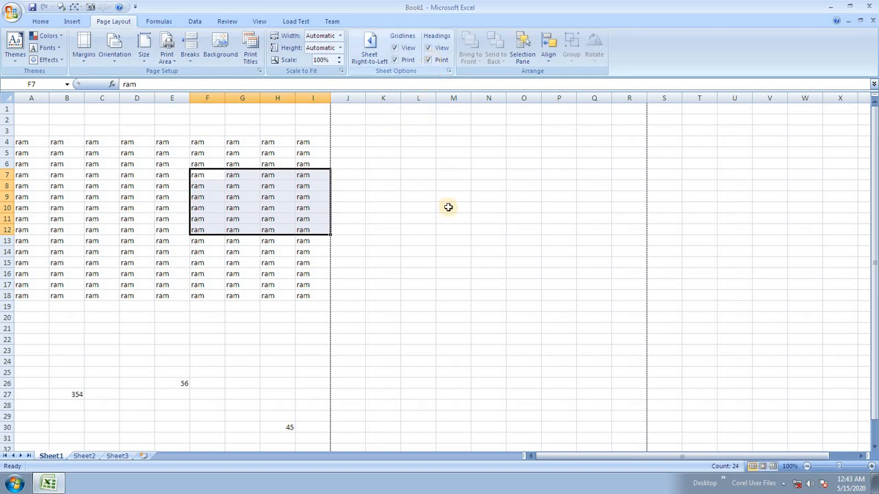
key(ctrl+F2)
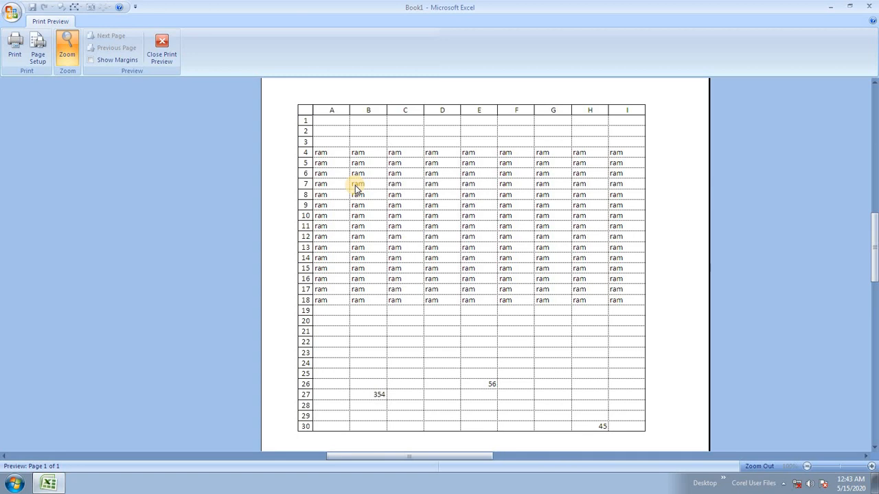
click(167, 55)
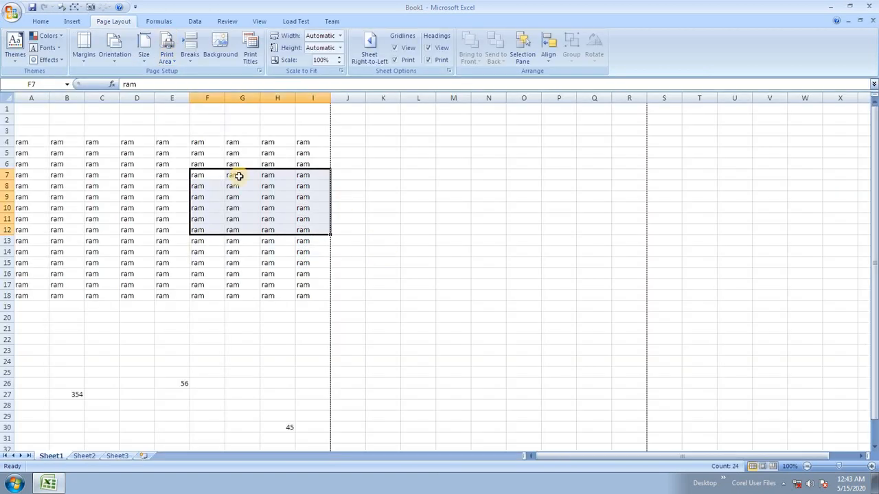
- Disable printing of the row and column headings and check the sheet in print preview
click(439, 61)
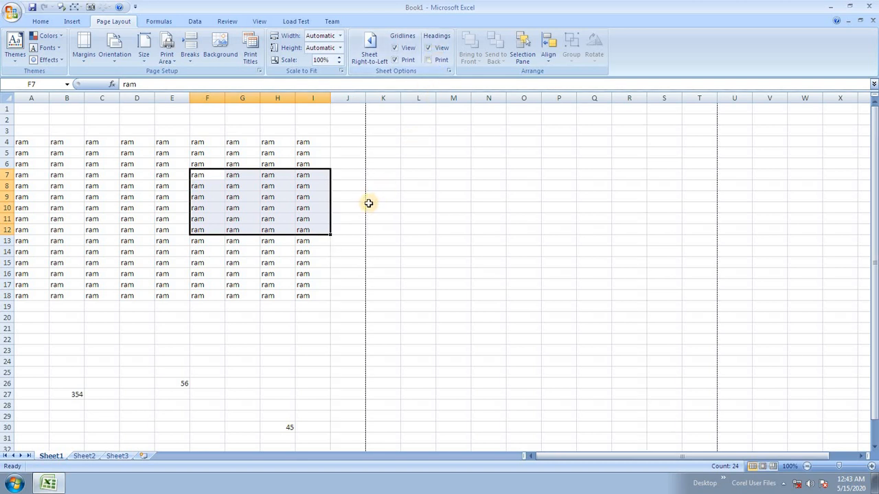
key(ctrl+F2)
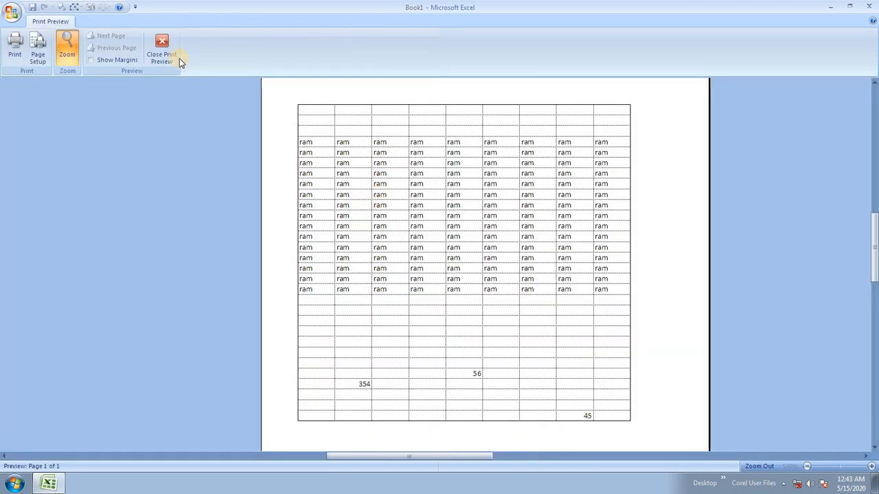
click(164, 44)
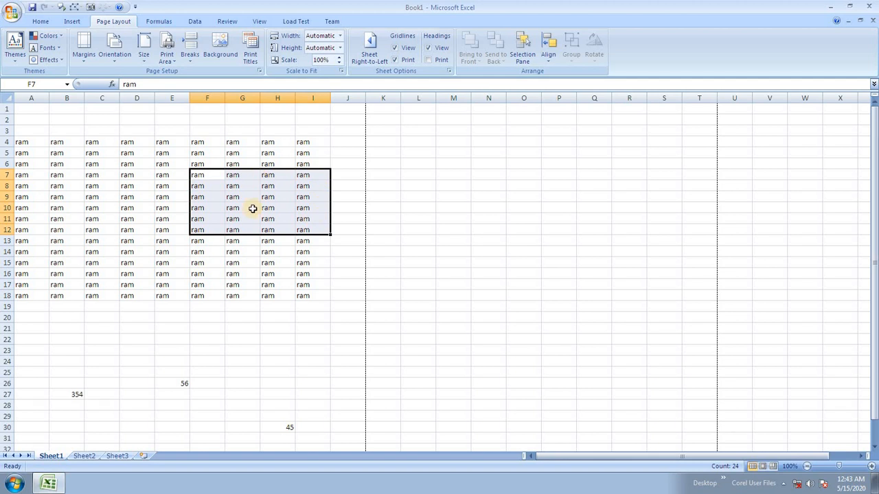
- Delete the "ram" entries in D4:I18 and A12:C18, keeping only the block A4:C11
click(253, 209)
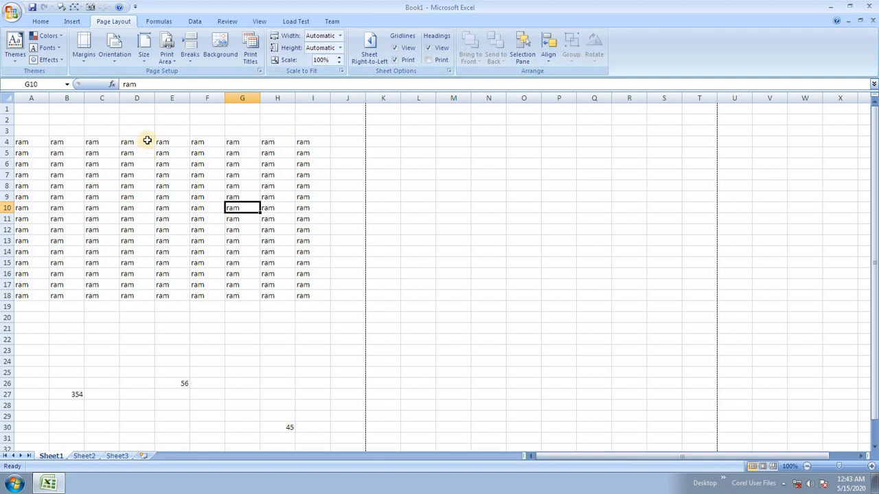
drag(145, 140, 325, 300)
key(Delete)
drag(206, 328, 6, 229)
key(Delete)
click(59, 174)
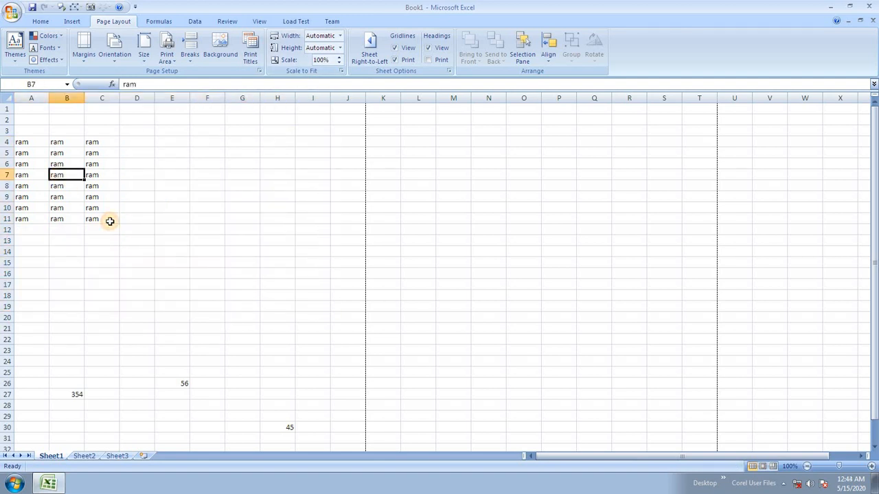
- Check the reduced "ram" block with its printed gridlines in print preview
click(110, 220)
key(ctrl+F2)
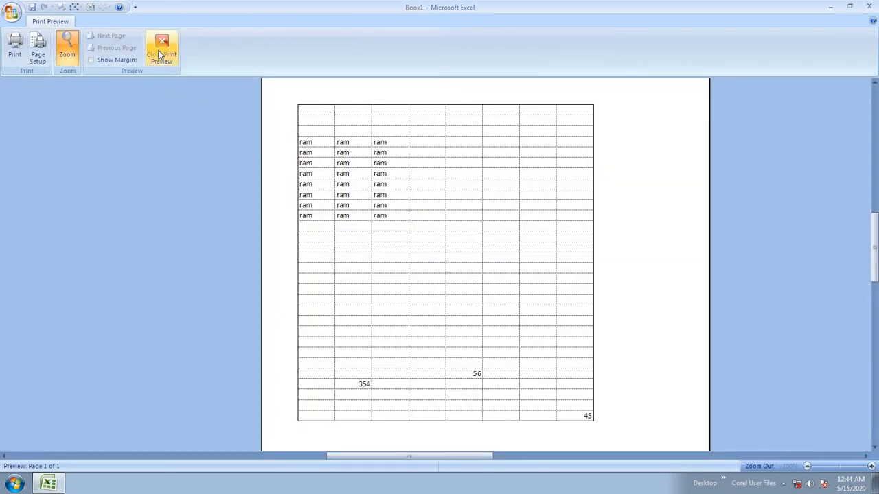
click(161, 43)
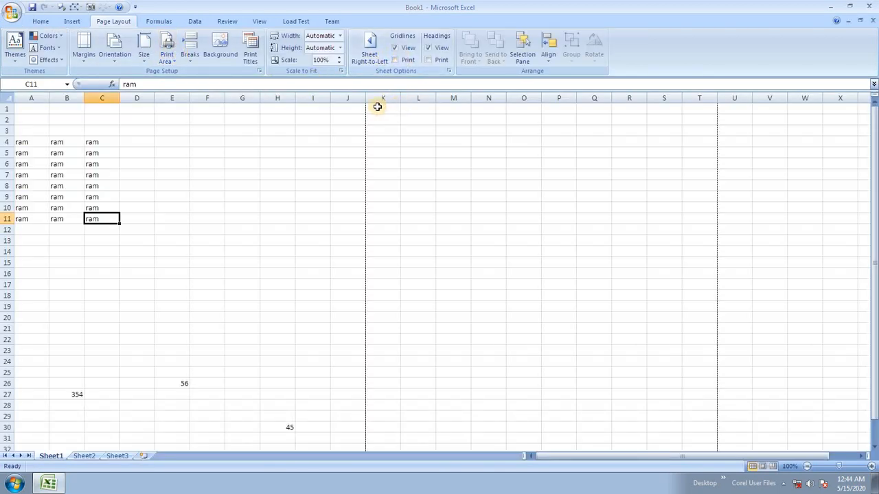
- Disable gridline printing for the sheet and check the reduced table in print preview
key(ctrl+F2)
click(363, 153)
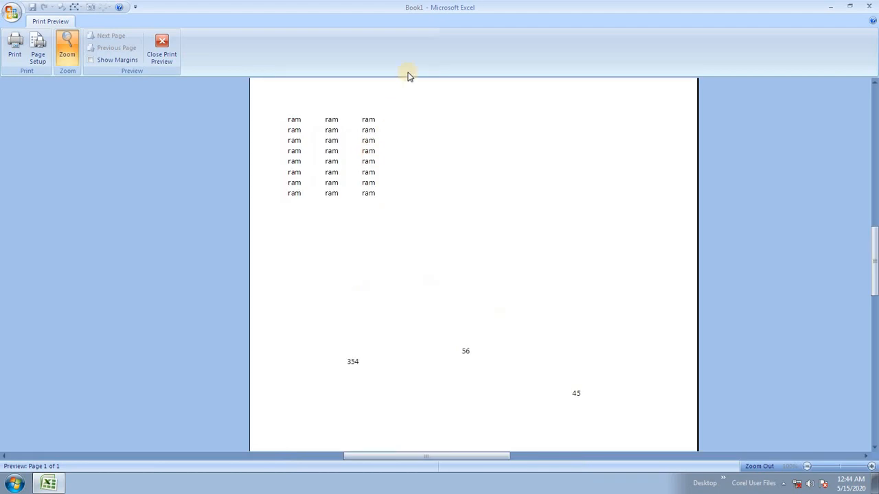
click(163, 55)
click(313, 206)
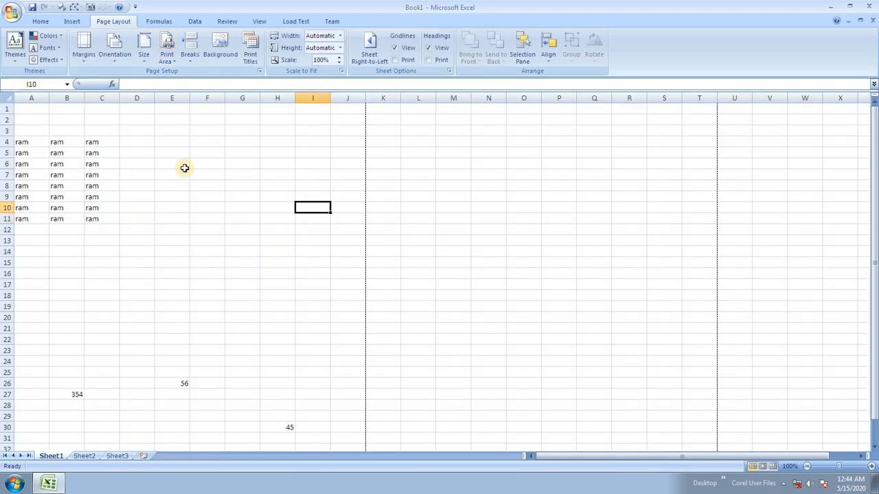
- Set the print scale to 200% and examine the enlarged table in print preview
click(242, 216)
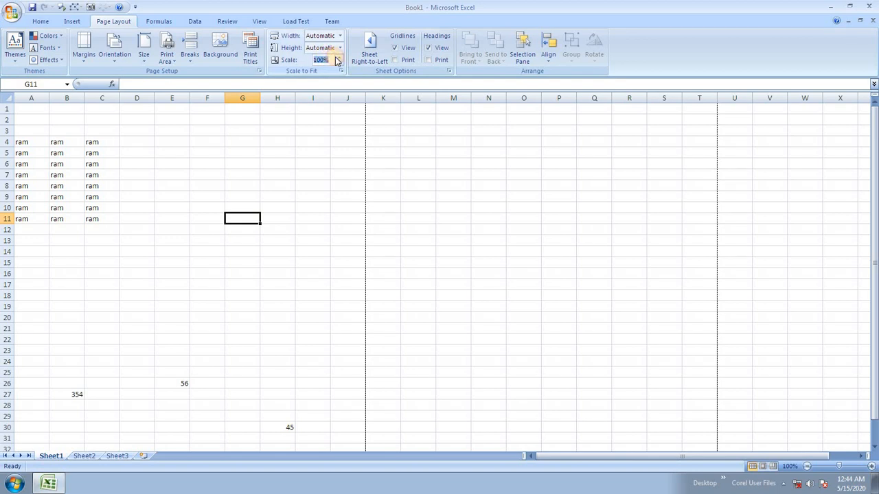
key(Return)
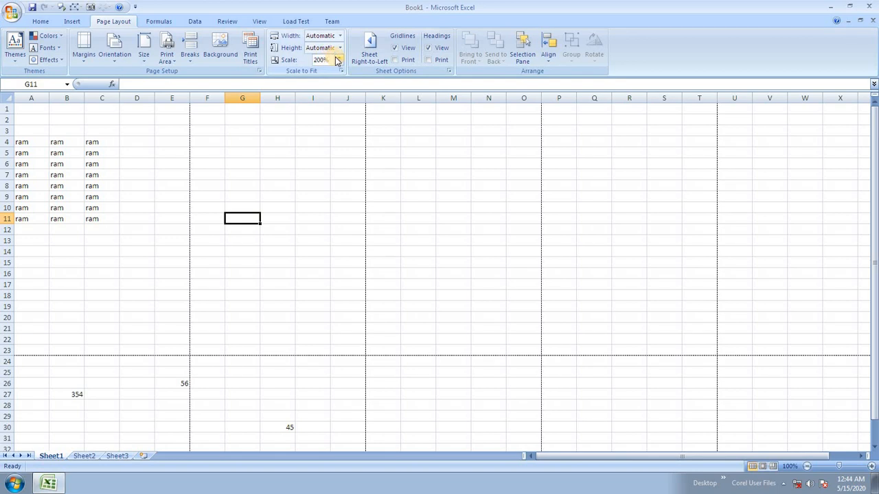
key(ctrl+F2)
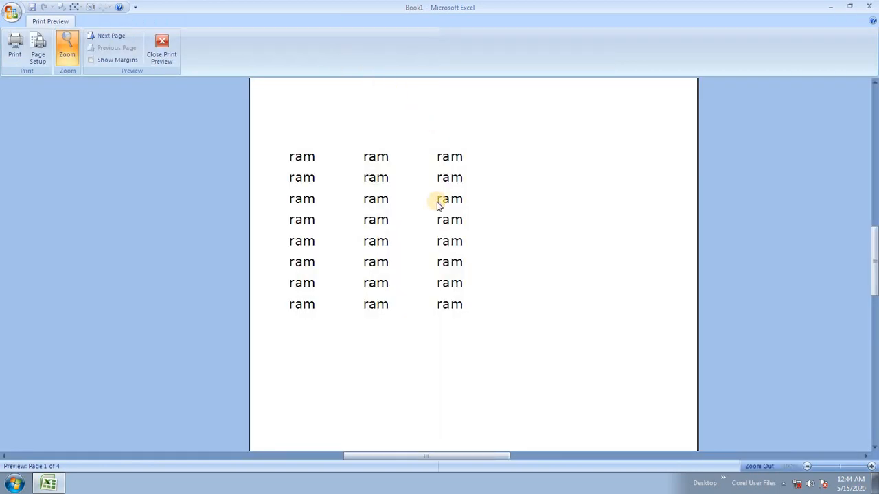
scroll(439, 200, down, 5)
scroll(439, 199, up, 10)
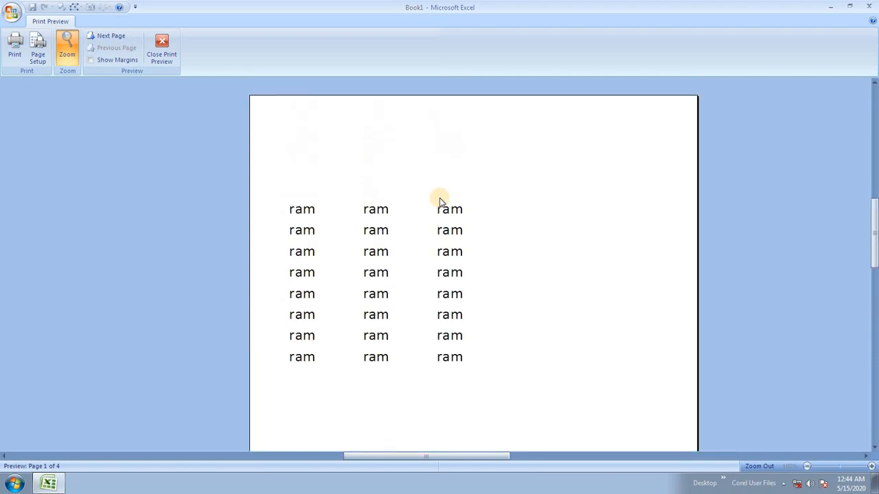
scroll(439, 201, down, 1)
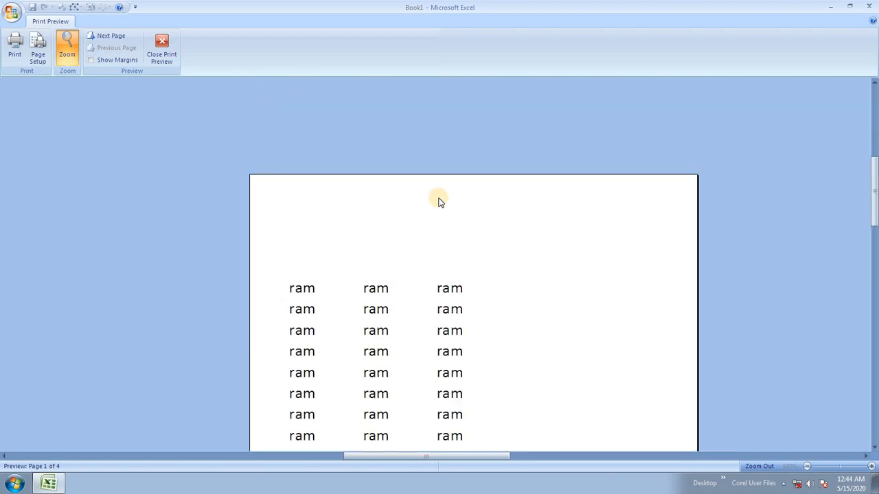
click(162, 48)
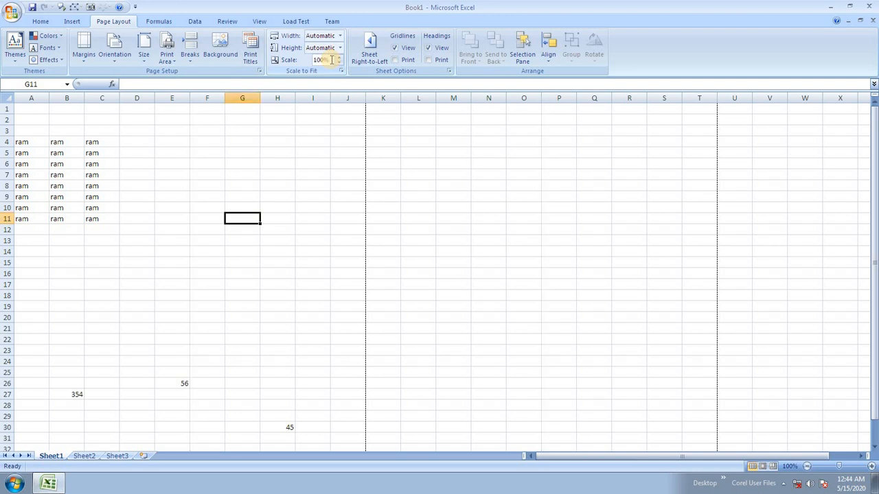
- Extend the "ram" block up to row 1 and across to column K so it covers A1:K11
drag(23, 142, 117, 110)
click(110, 184)
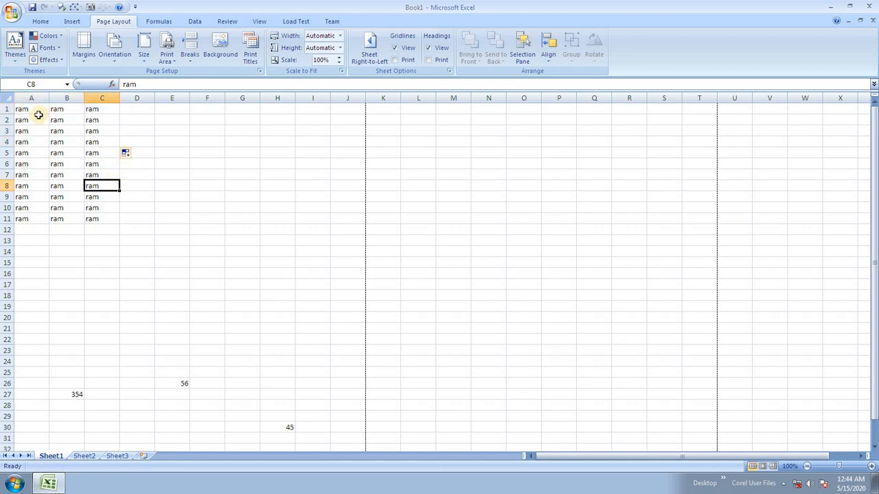
drag(25, 111, 383, 250)
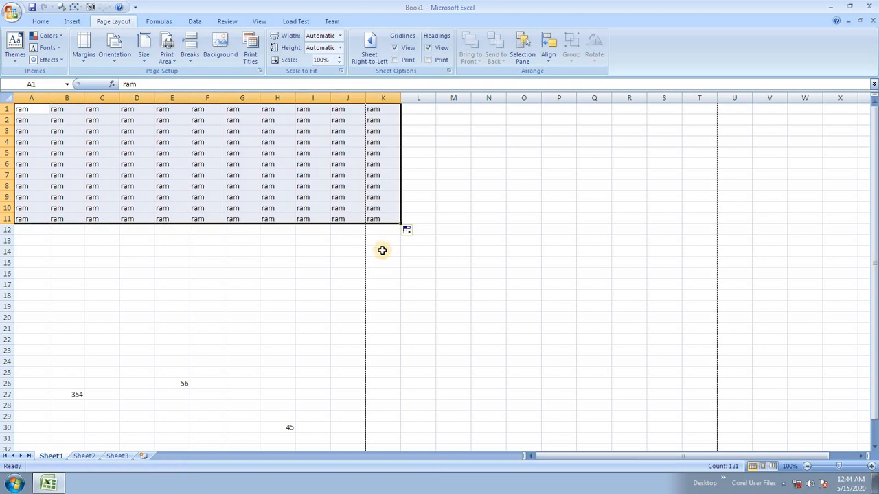
- Fill the A1:K11 "ram" block downward past row 128 so it spans several printed pages
scroll(384, 244, down, 1)
drag(401, 190, 385, 157)
scroll(450, 283, up, 10)
scroll(446, 286, up, 9)
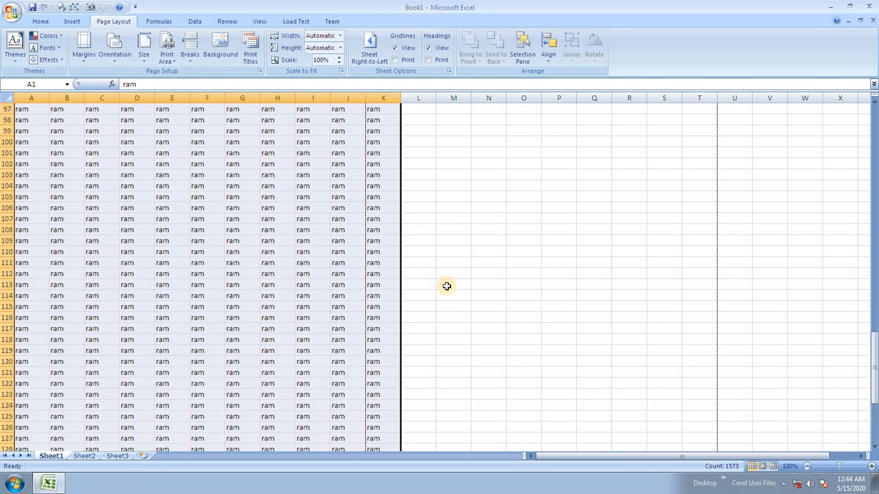
scroll(444, 280, up, 9)
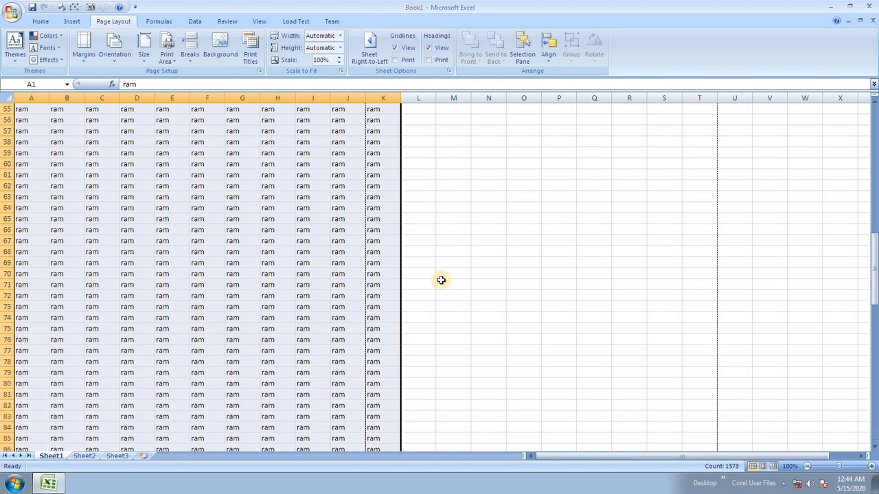
scroll(439, 280, up, 18)
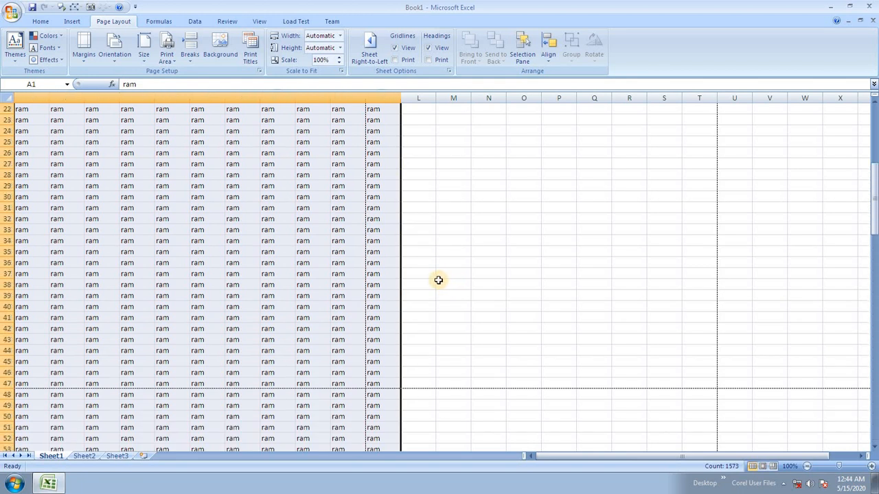
scroll(433, 281, down, 14)
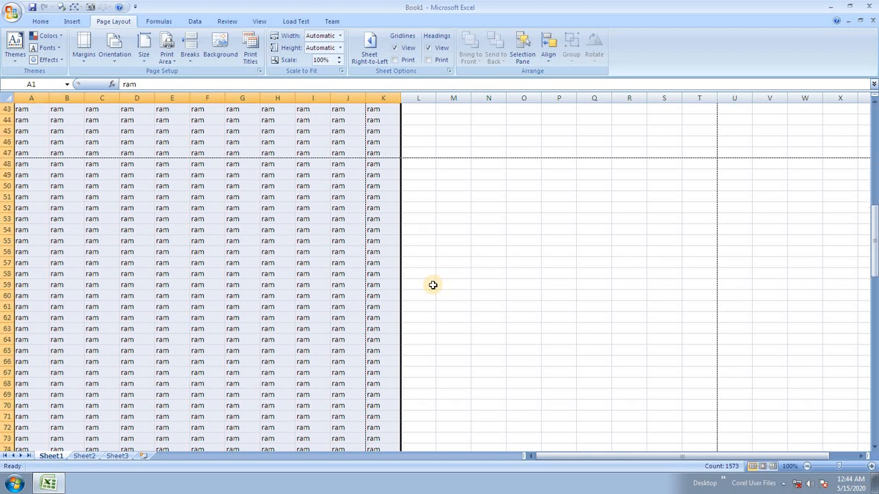
- Delete the "ram" entries from row 50 down, keeping only the block A1:K49
drag(25, 192, 402, 492)
key(Delete)
scroll(379, 375, up, 11)
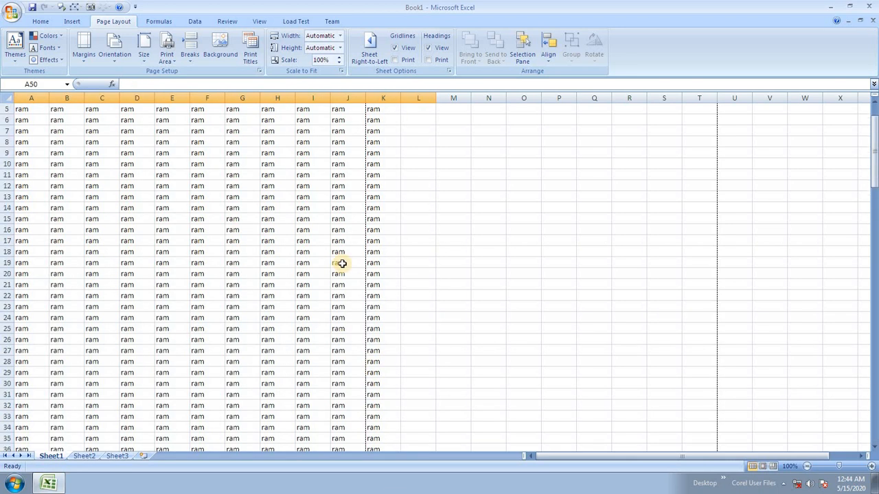
click(247, 153)
click(453, 153)
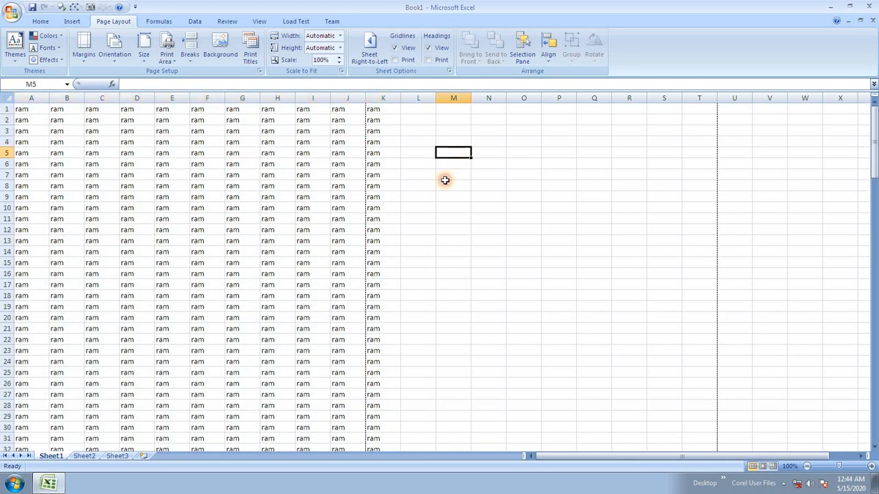
- Examine where the "ram" block crosses the page breaks around cells K48:K49
scroll(412, 226, down, 13)
click(220, 220)
click(450, 251)
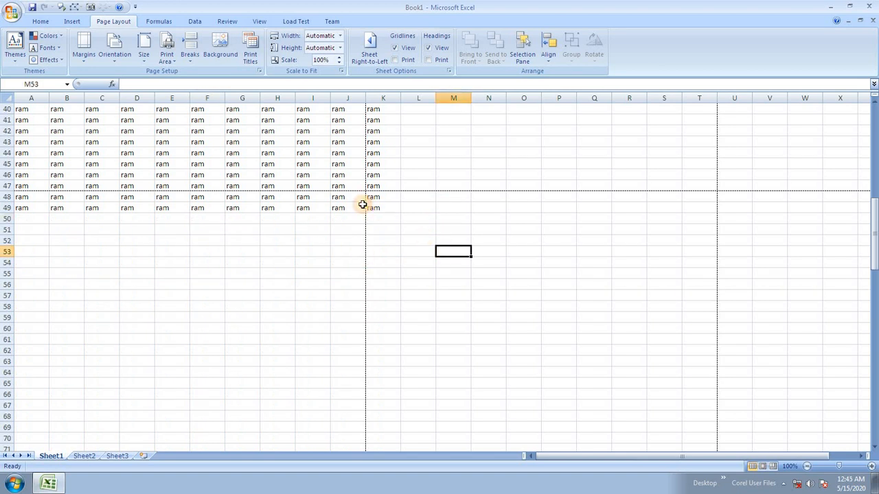
drag(373, 199, 383, 218)
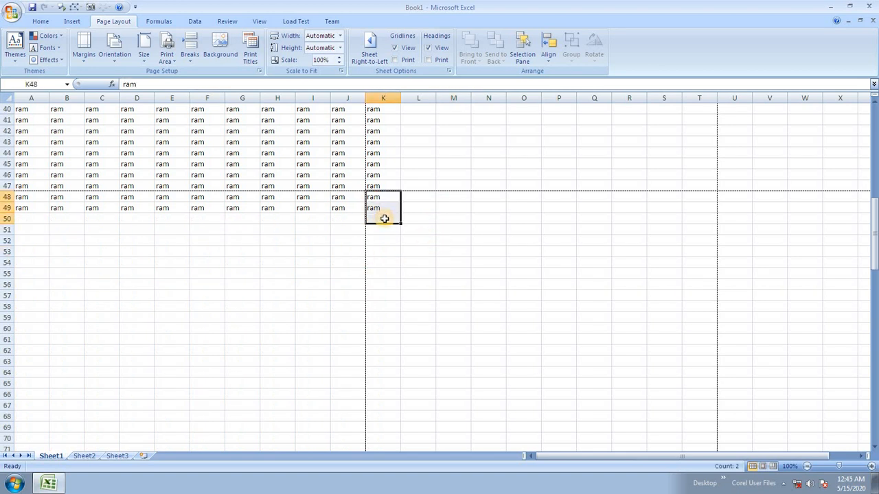
click(406, 228)
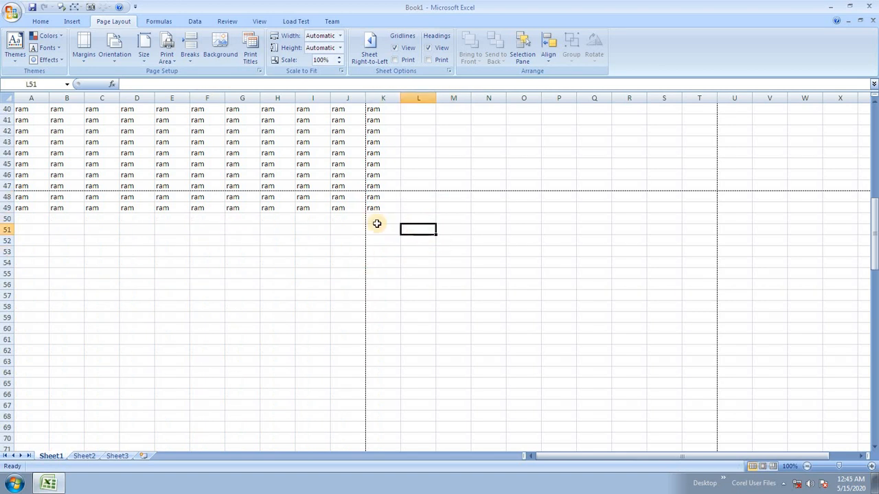
- Page through the A1:K49 "ram" block in print preview up to its last page
key(ctrl+F2)
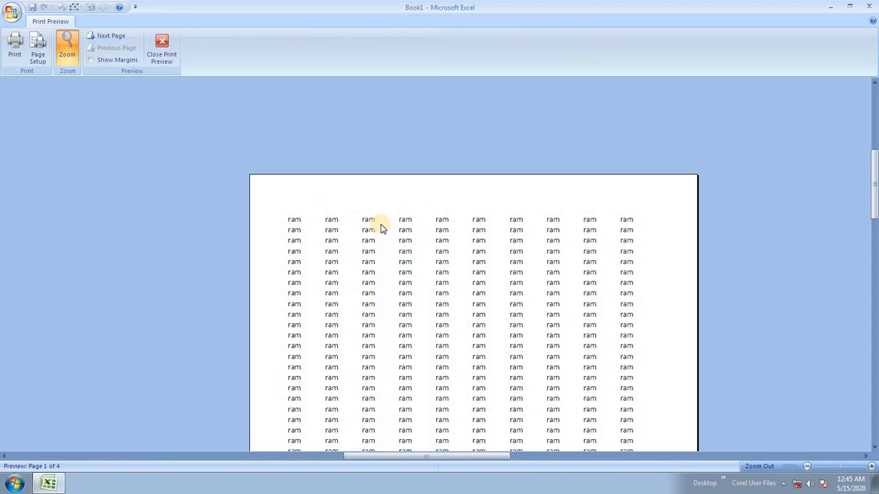
click(120, 38)
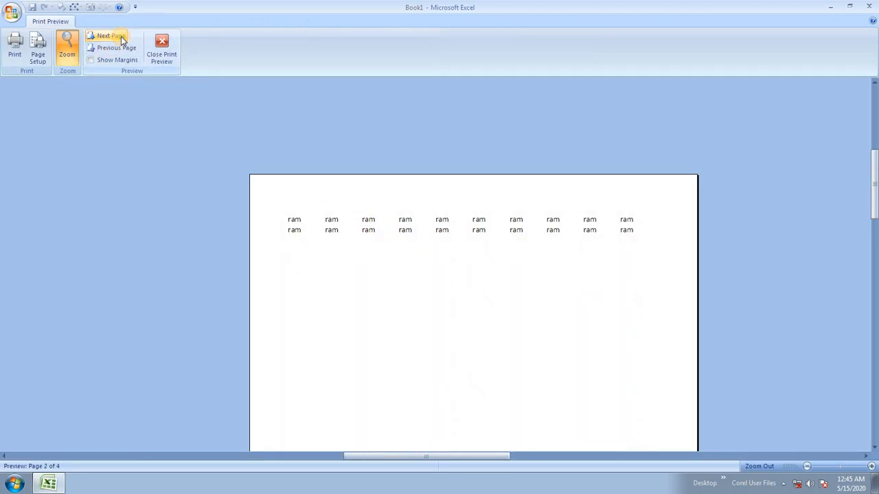
click(121, 38)
click(121, 39)
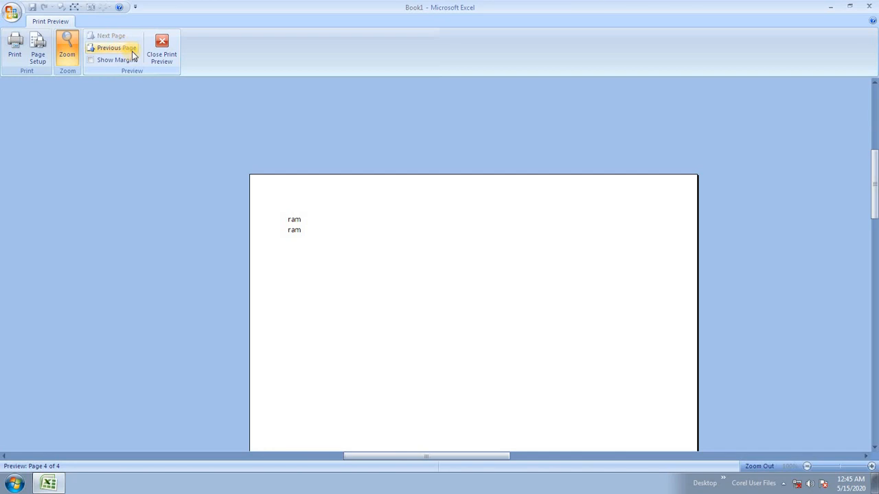
click(160, 50)
- Set the sheet's print scale to 90%
click(335, 202)
scroll(352, 261, up, 7)
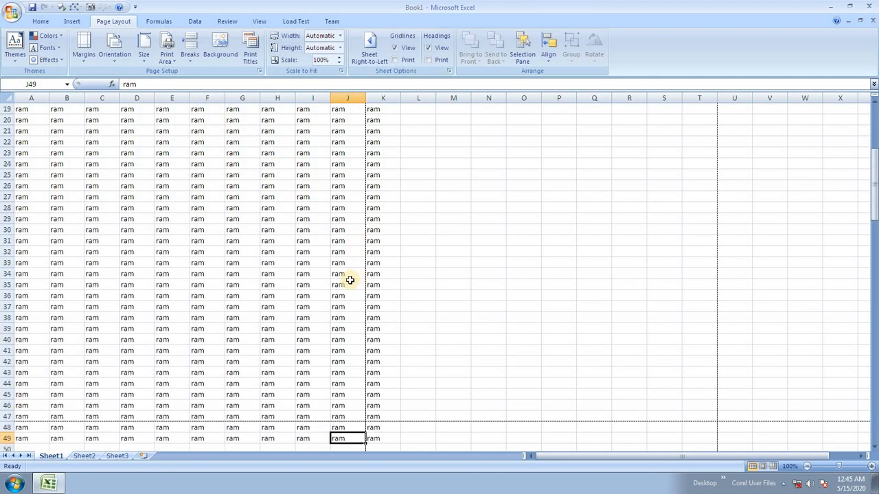
scroll(350, 281, up, 6)
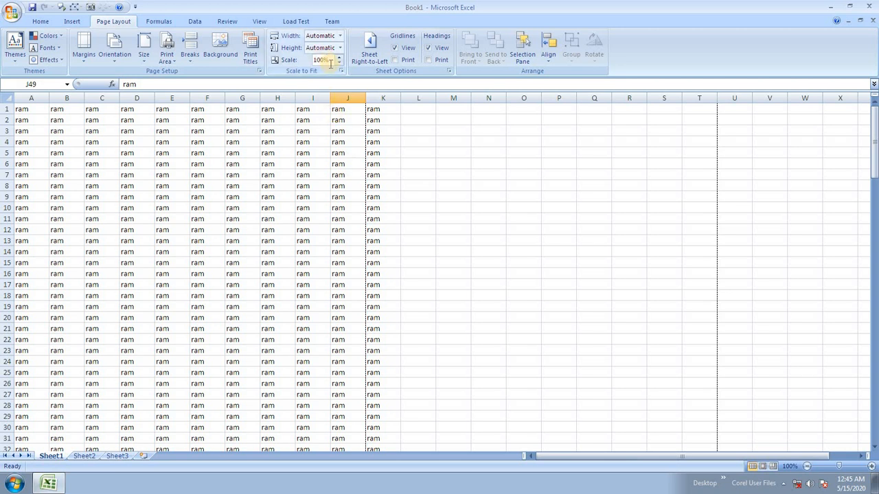
key(Return)
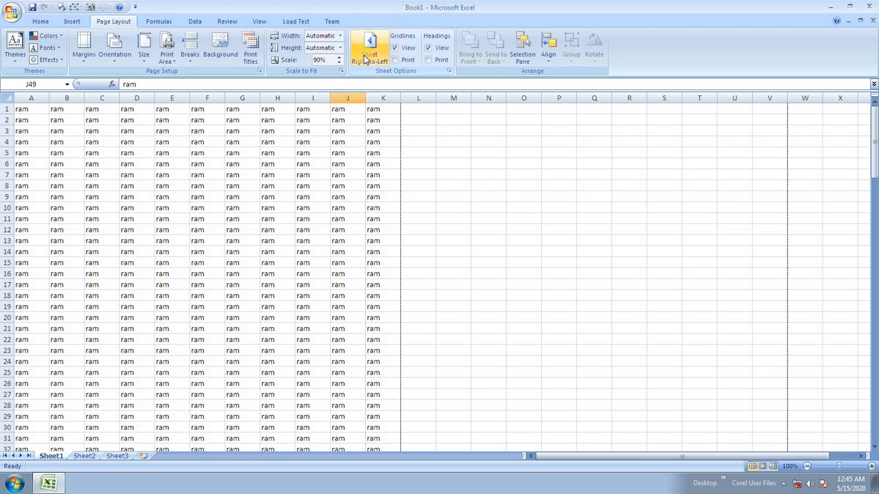
- Check the moved page breaks on the sheet and examine the table at 90% scale in print preview
scroll(618, 224, down, 8)
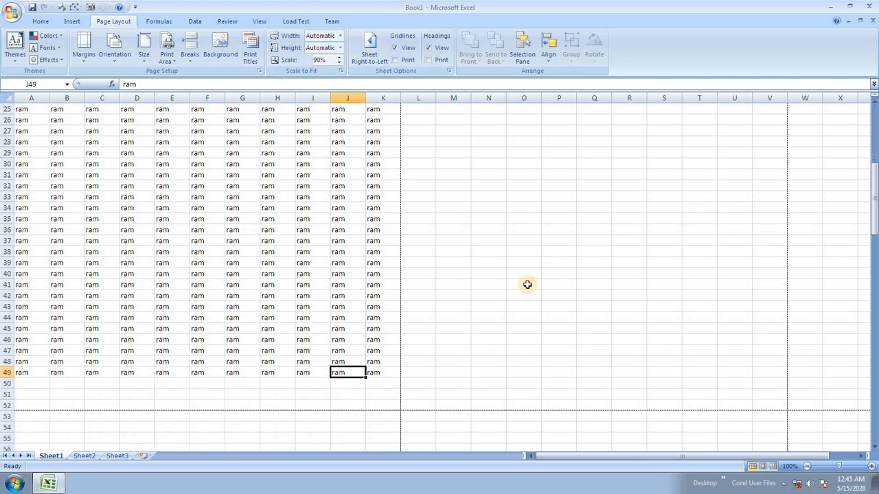
click(267, 194)
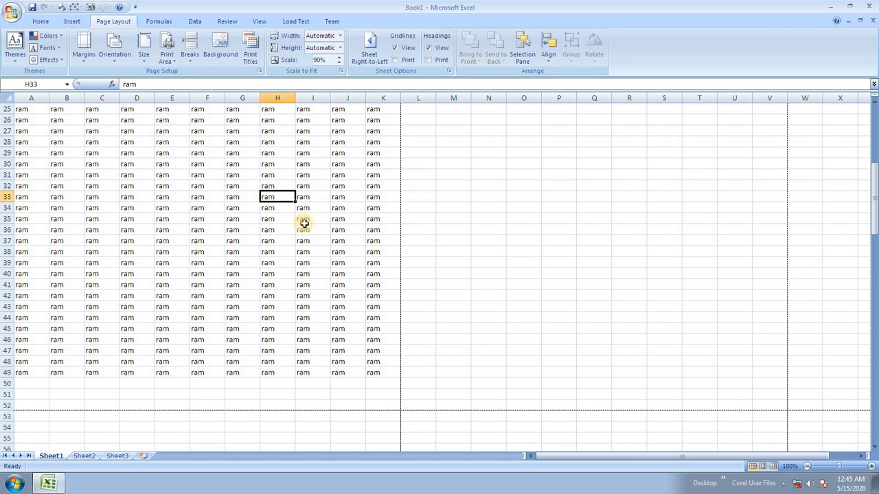
key(ctrl+F2)
click(422, 234)
click(422, 232)
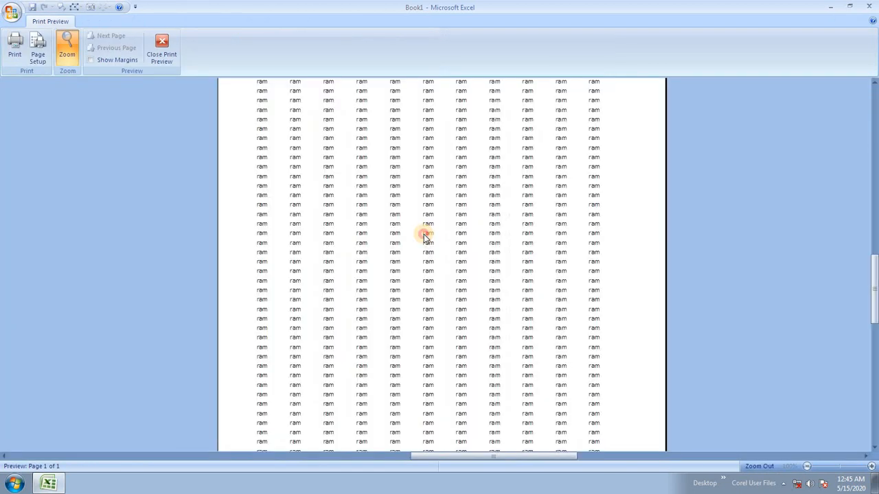
click(162, 49)
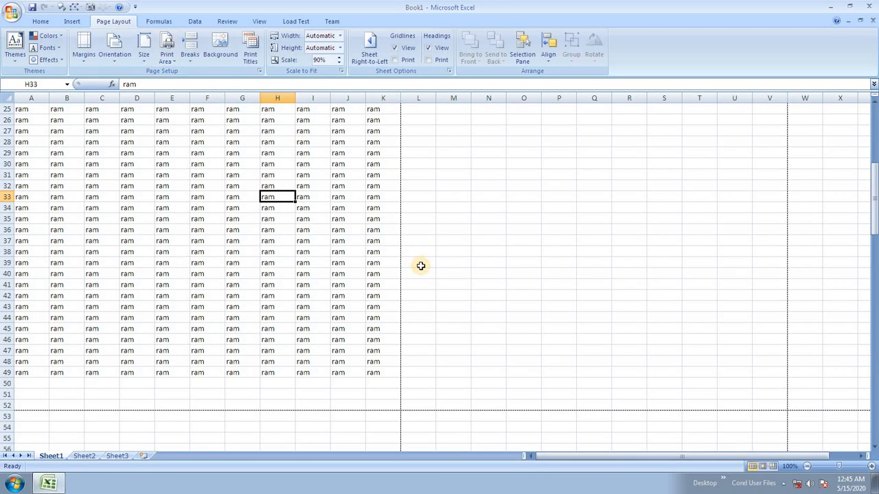
- Undo the row deletion and the downward fill so only the A1:K11 "ram" block and the original numbers remain
key(ctrl+v)
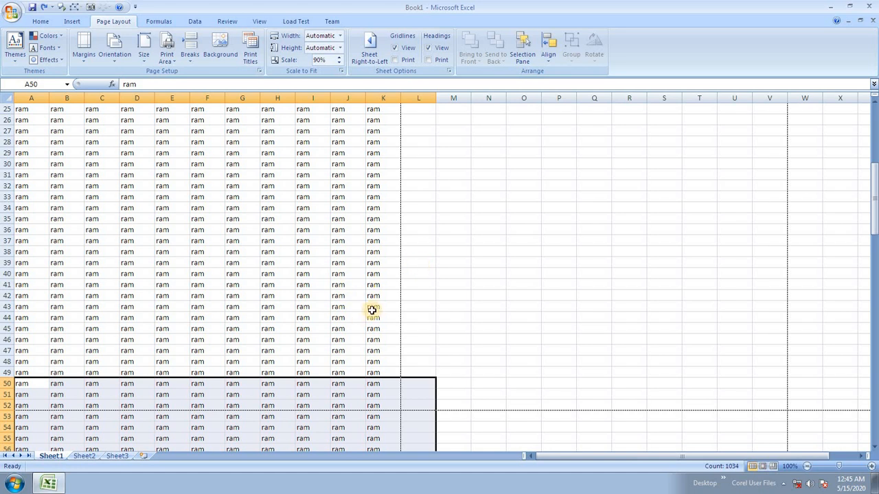
click(373, 304)
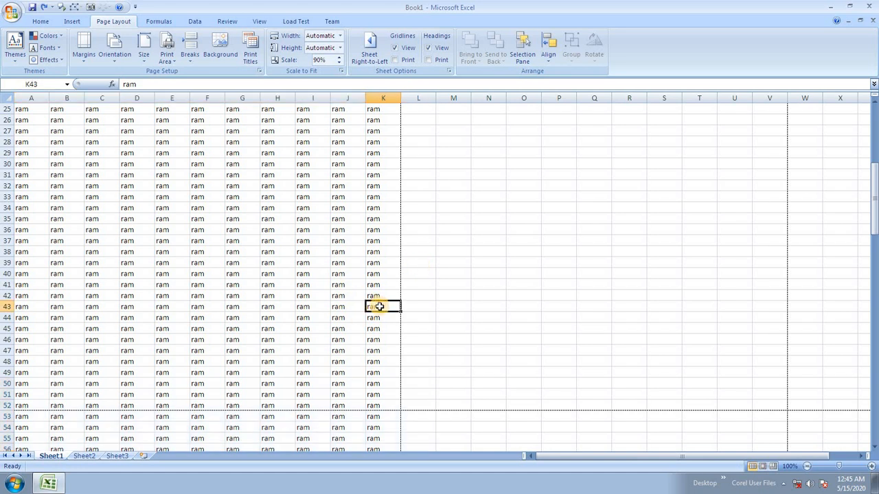
key(ctrl+z)
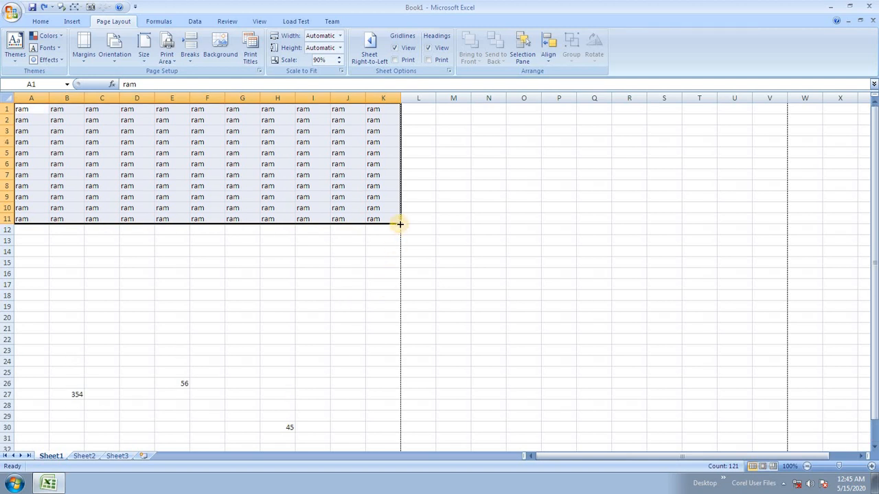
- Fill the A1:K11 "ram" block across to column L and down past row 77
drag(402, 223, 431, 149)
scroll(416, 190, up, 20)
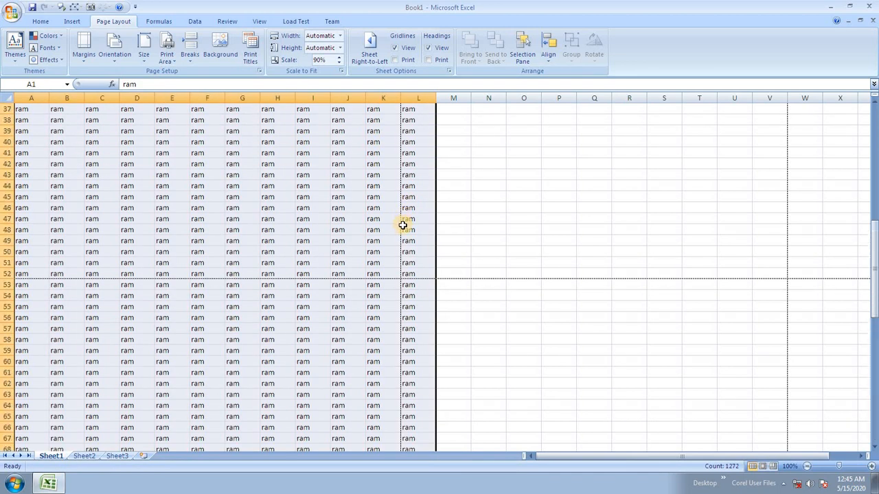
scroll(402, 225, up, 12)
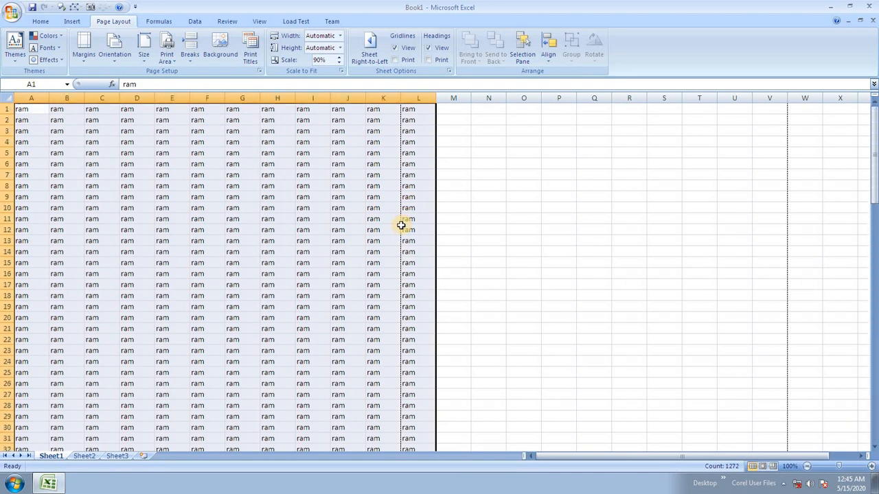
- Delete the "ram" entries from row 55 down, keeping only the block A1:L54
click(347, 227)
scroll(339, 273, down, 15)
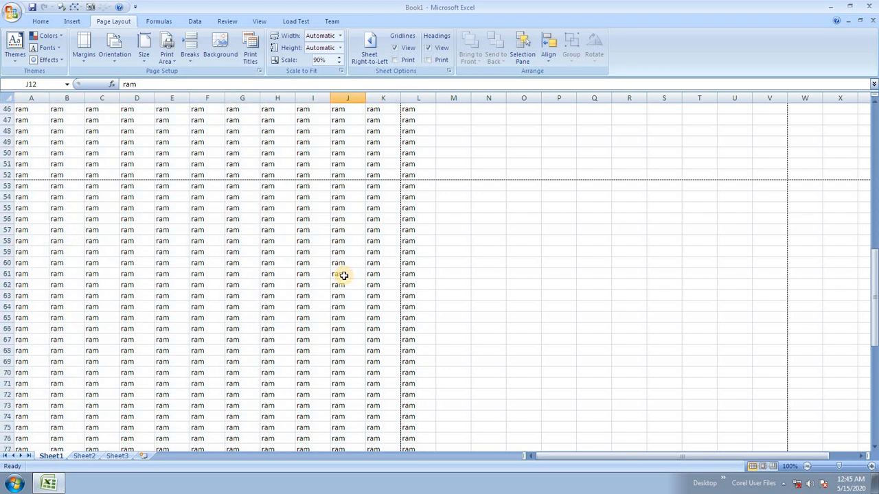
drag(27, 207, 534, 486)
key(Delete)
- Set the print scale to 100% and page through the A1:L54 block in print preview
scroll(565, 291, up, 17)
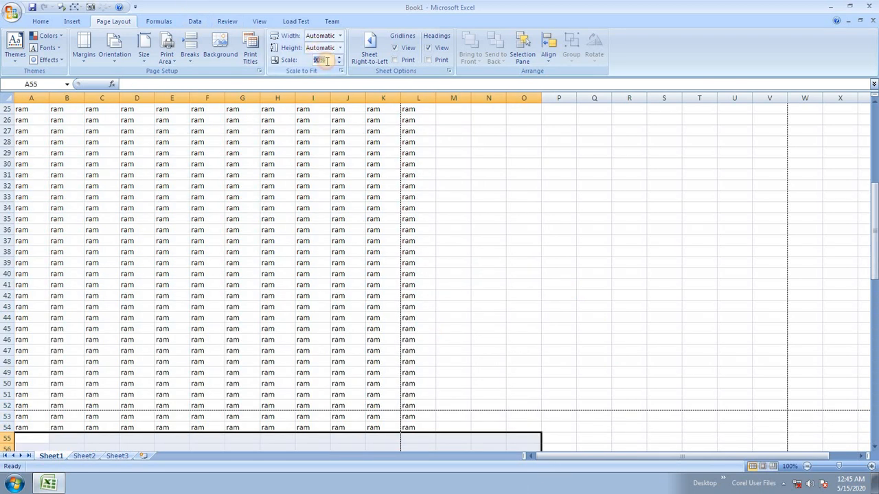
key(Return)
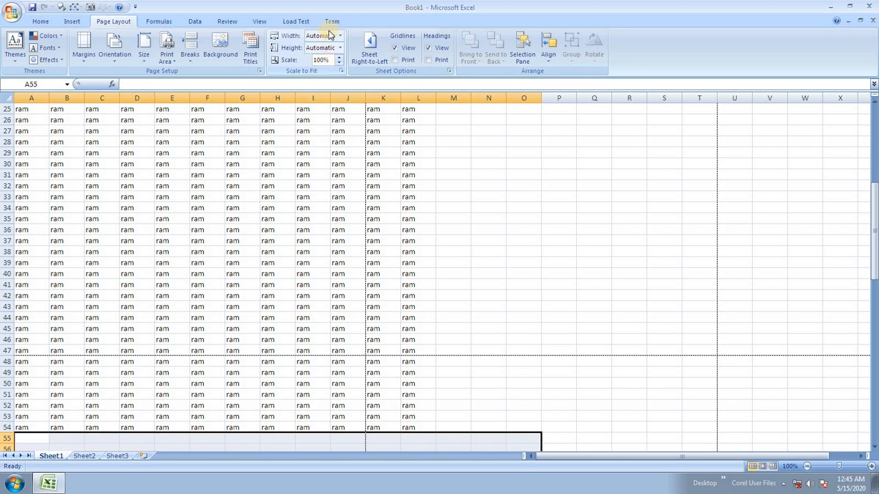
click(392, 173)
scroll(398, 172, up, 5)
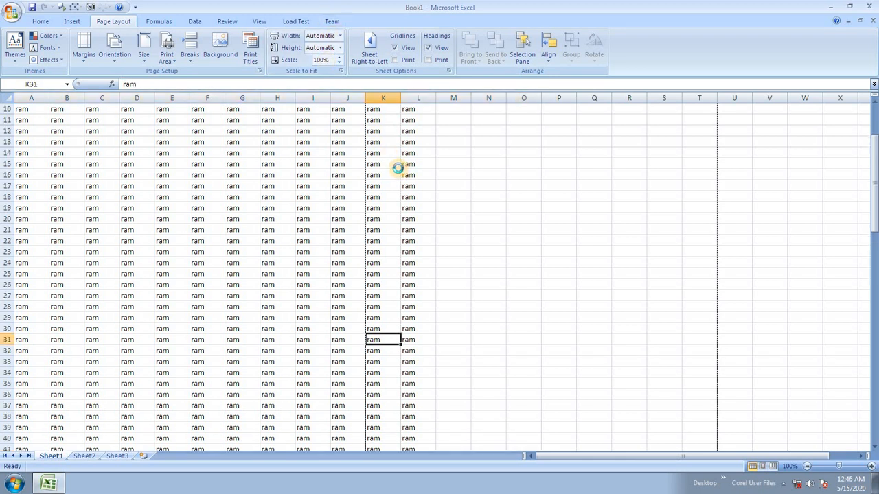
key(ctrl+F2)
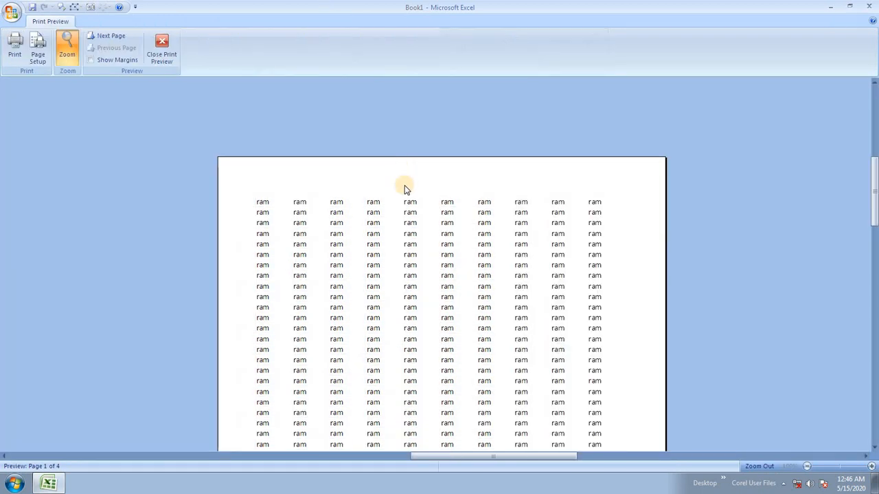
click(110, 36)
click(110, 35)
click(109, 36)
click(161, 50)
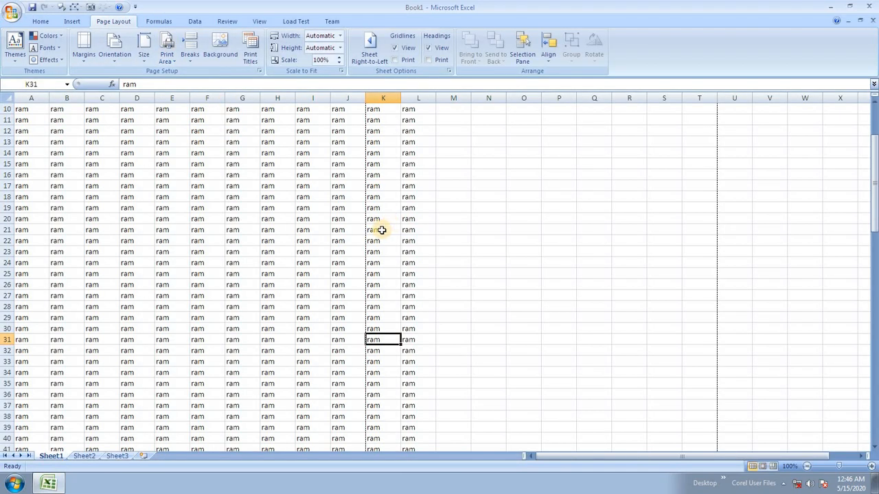
- Set the print width to 1 page and check the page breaks below the table
scroll(382, 230, up, 3)
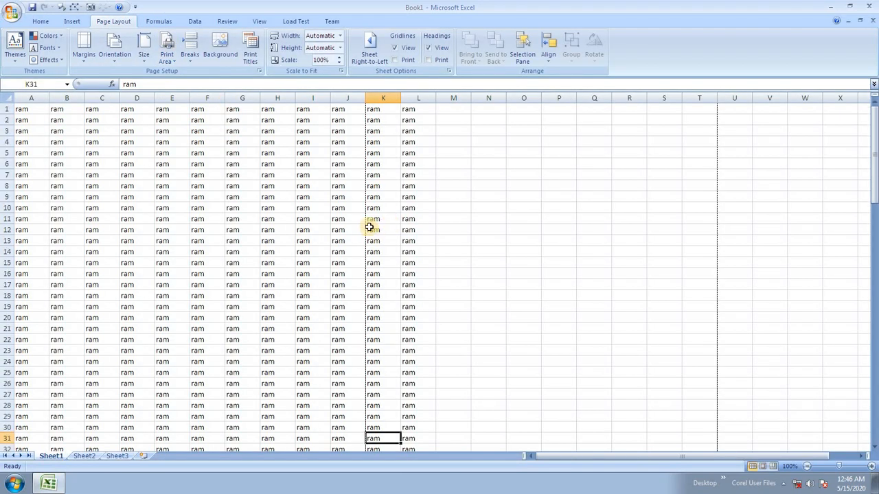
click(338, 37)
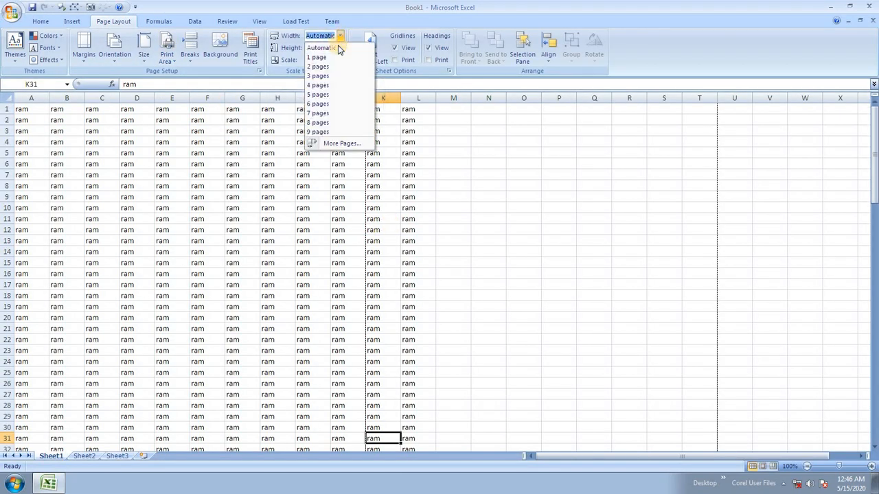
click(338, 59)
scroll(371, 138, down, 12)
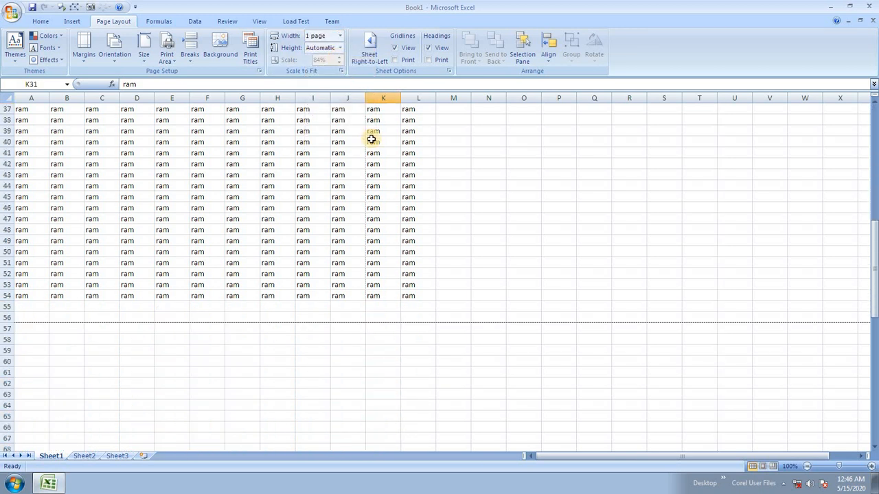
- Preview how the A1:L54 block prints at a width of 1 page, and close the preview
key(ctrl+F2)
click(431, 250)
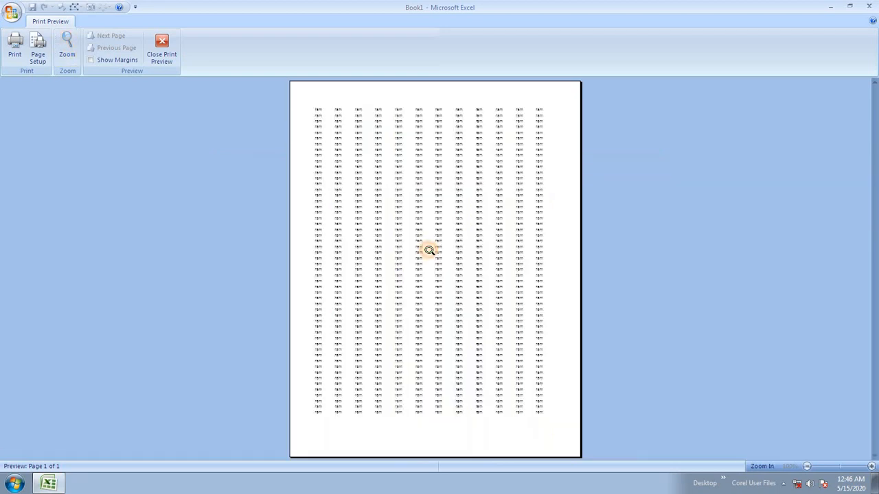
click(163, 48)
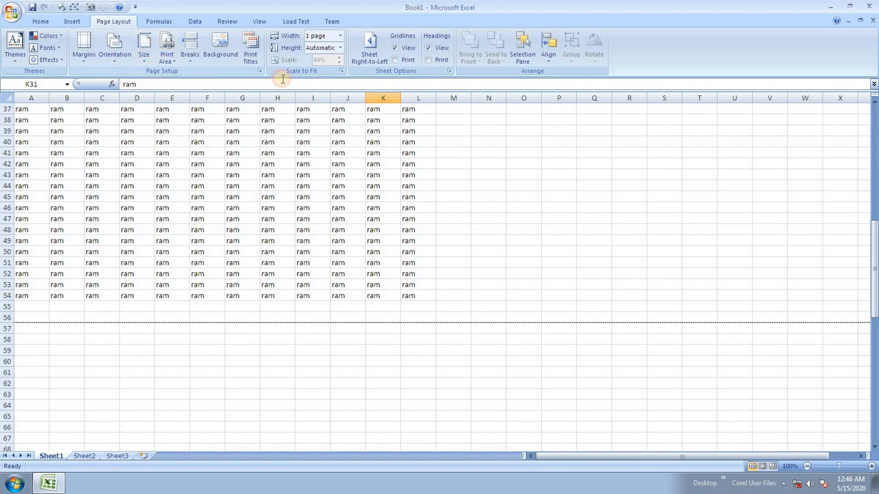
- Reset the print width to Automatic and set the print scale to 100%
click(342, 36)
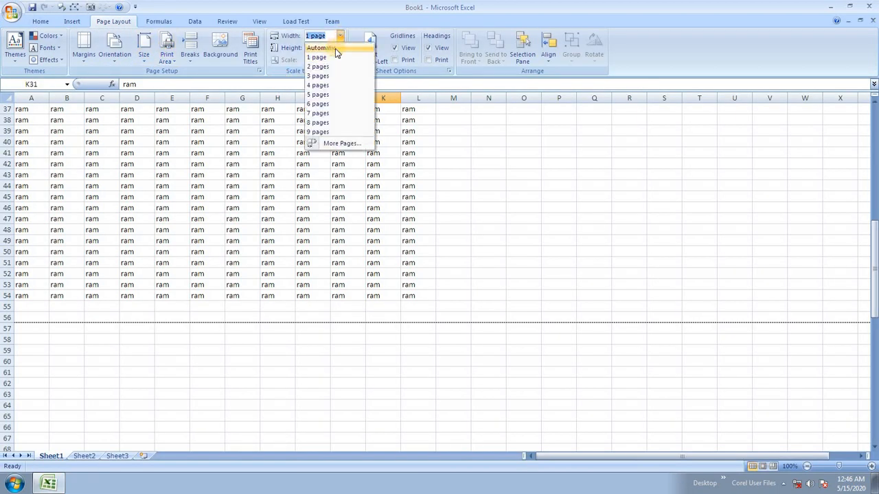
click(323, 46)
scroll(342, 213, up, 12)
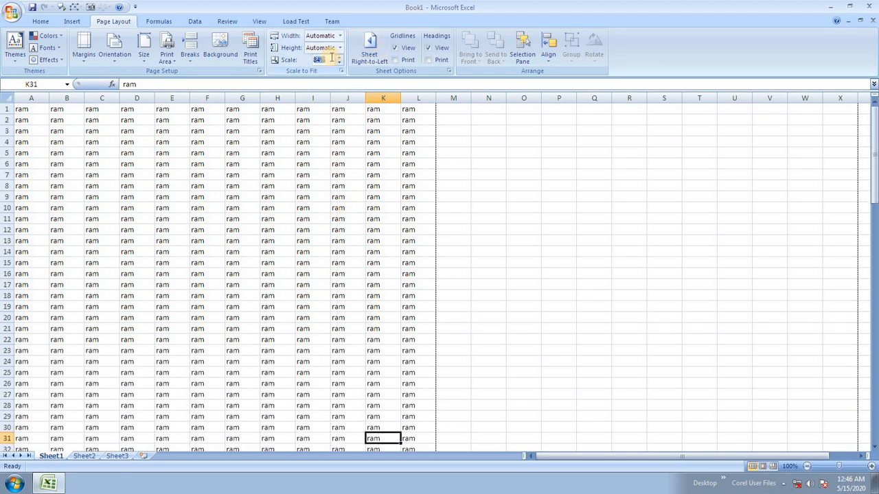
click(330, 57)
text(100)
key(Return)
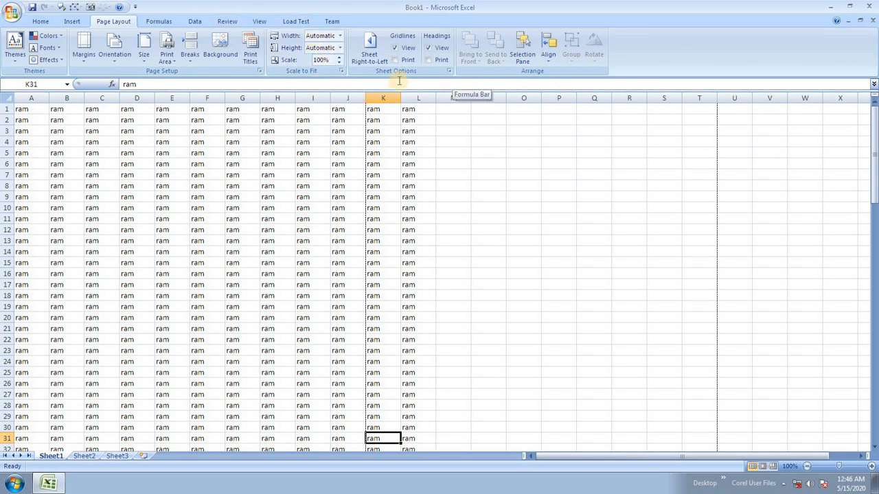
- Toggle the sheet direction between right-to-left and left-to-right several times, finishing with column A back on the left
click(369, 58)
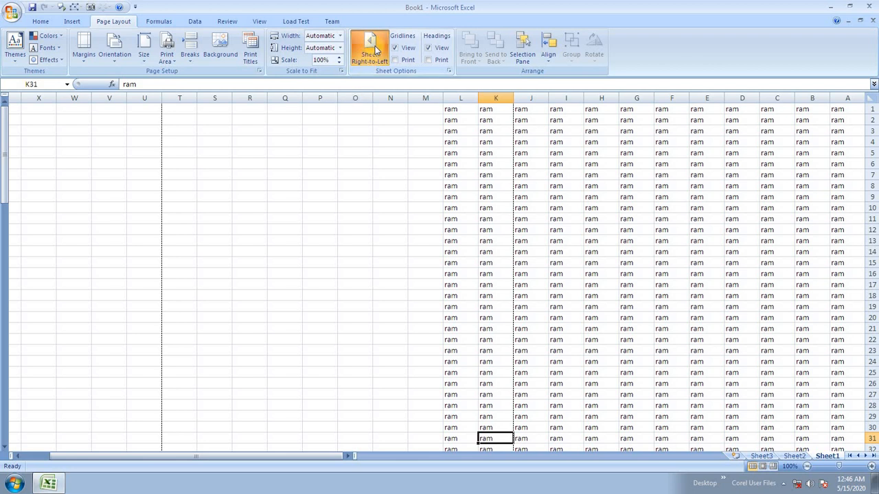
click(375, 54)
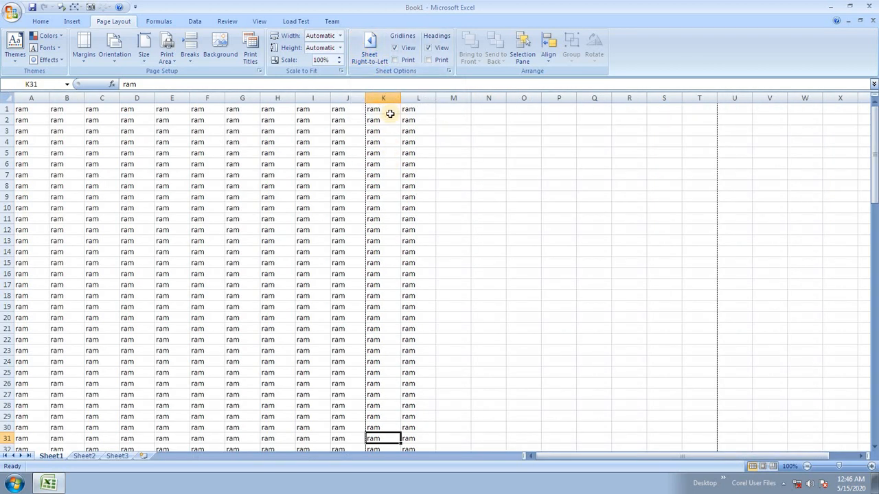
click(376, 53)
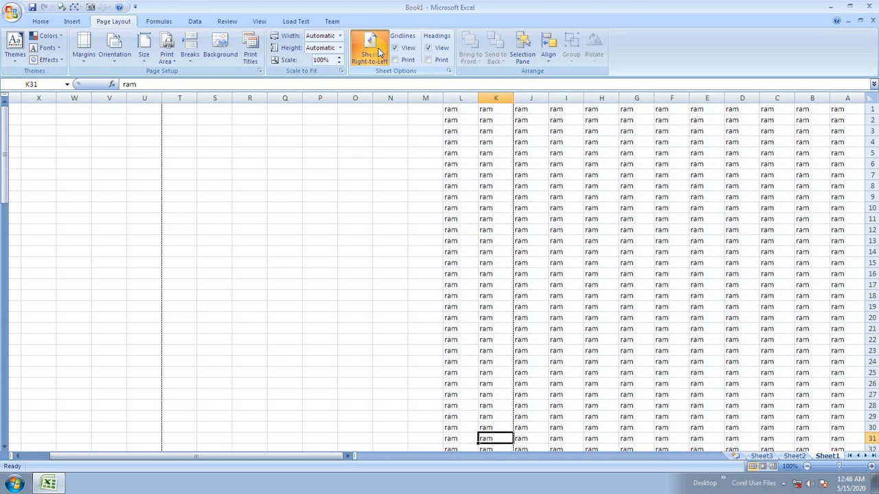
click(378, 53)
click(378, 53)
click(379, 53)
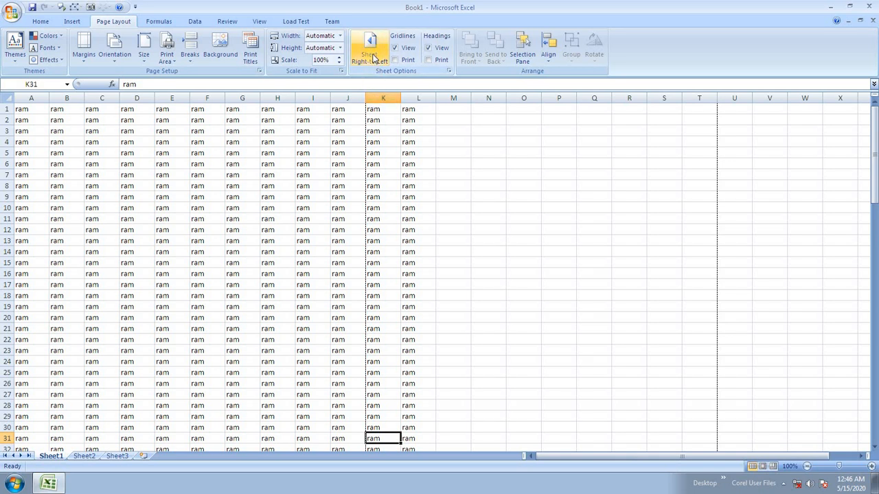
click(377, 53)
click(375, 55)
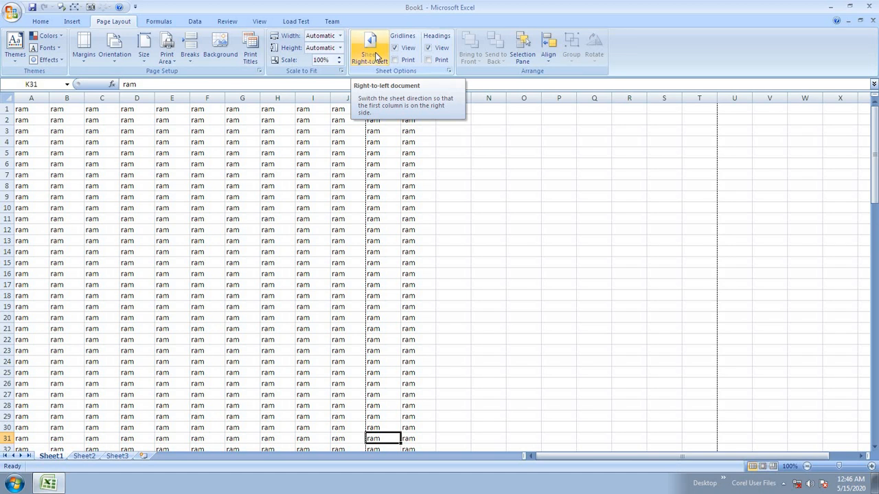
click(377, 55)
click(375, 55)
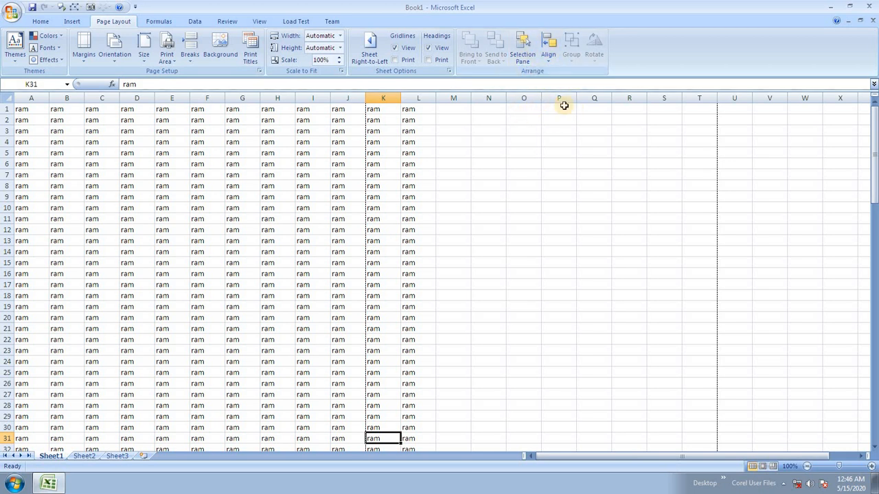
- Draw a rectangle about 3.77" wide and 0.64" high across columns N to S at rows 8 to 10
click(528, 153)
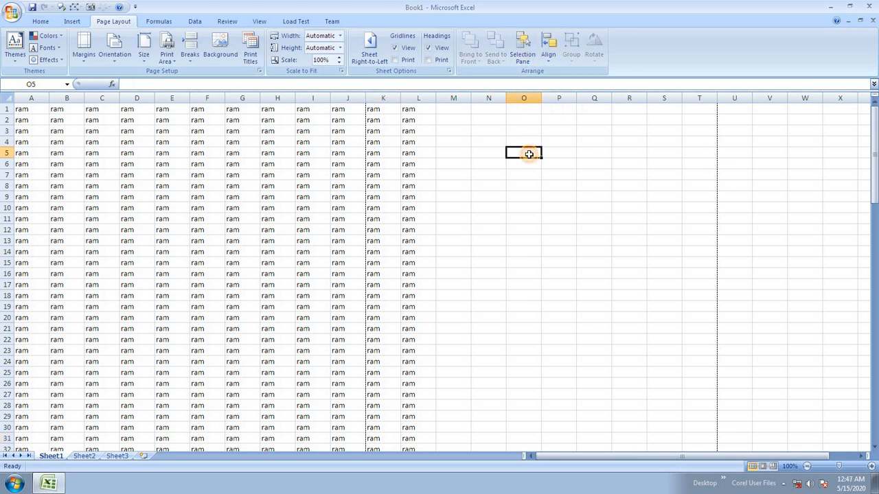
click(67, 22)
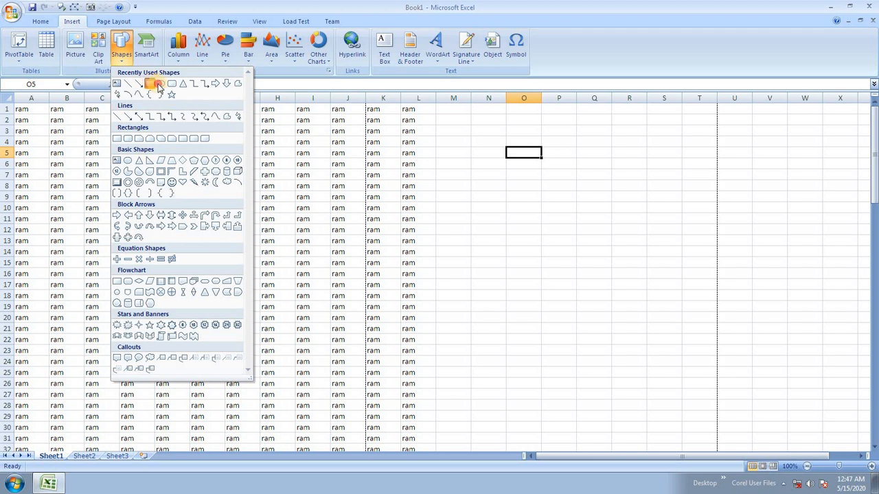
click(159, 86)
drag(475, 180, 675, 213)
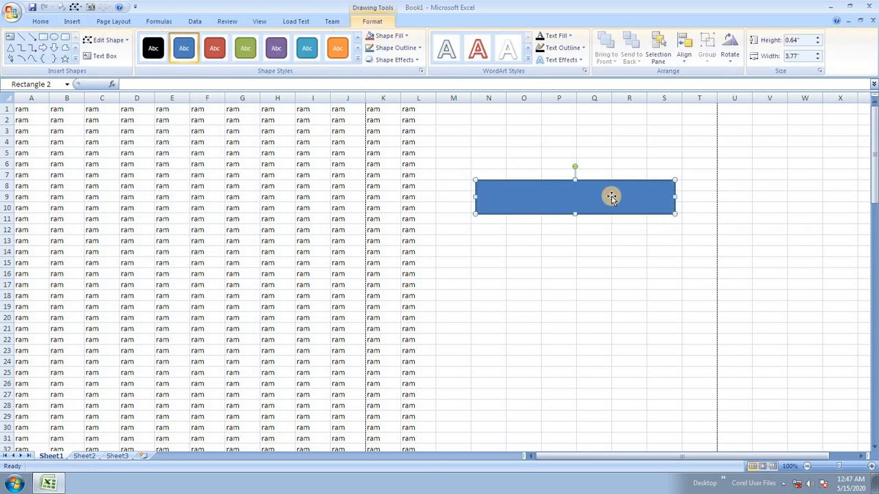
- Draw an upright oval about 1.04" wide and 2.41" high across the rectangle's middle and give it the red shape style
click(54, 37)
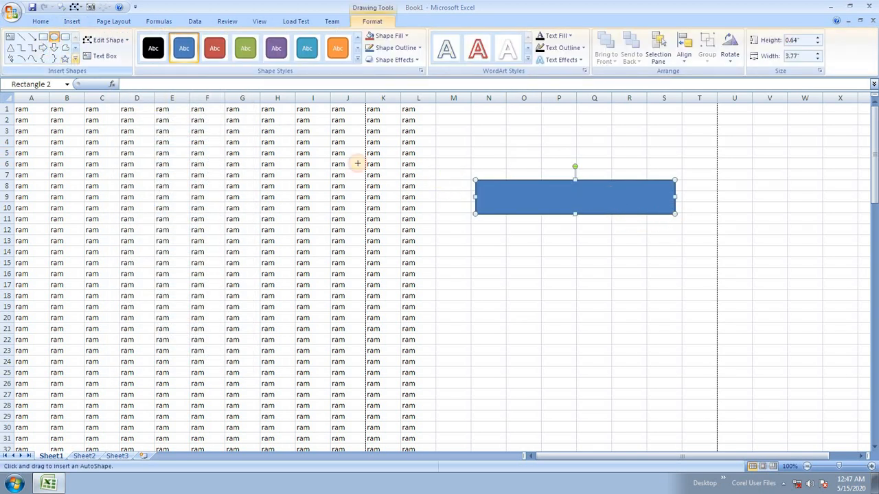
drag(541, 154, 597, 281)
click(214, 48)
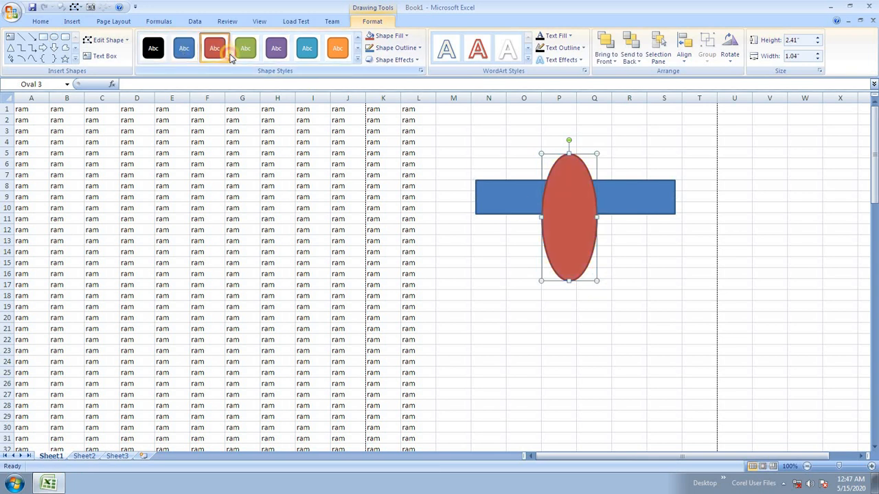
- Apply the orange shape style to the rectangle and deselect it
click(494, 192)
click(336, 50)
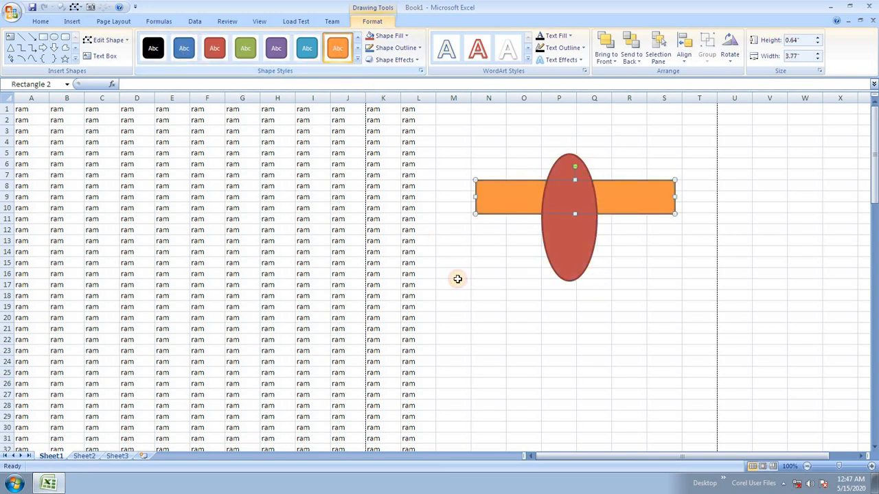
click(496, 294)
- Send the red oval behind the orange rectangle, and send the rectangle to the back in turn
click(558, 244)
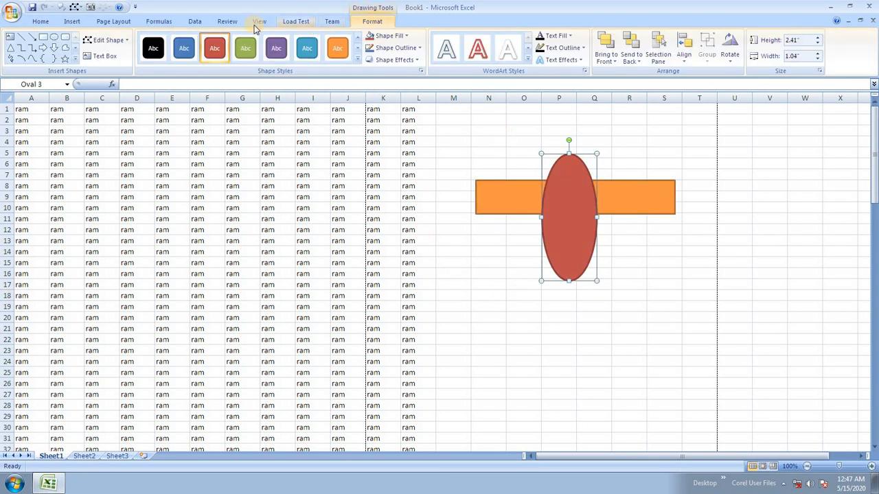
click(113, 21)
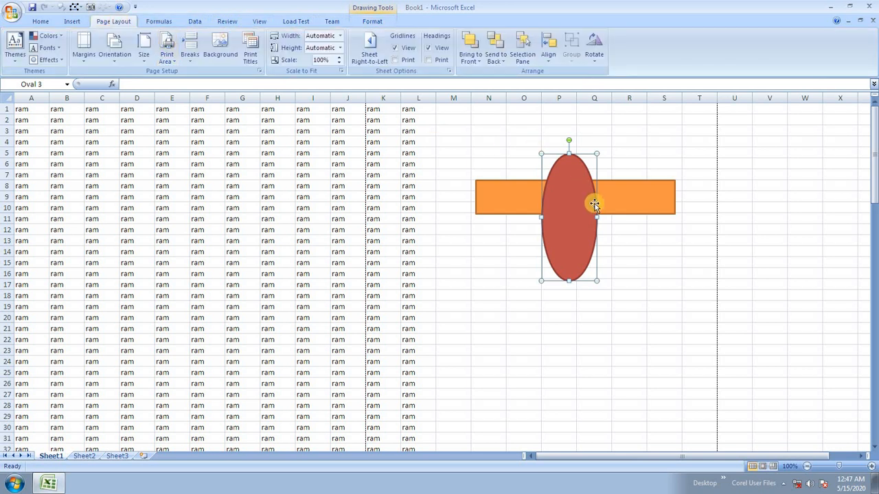
click(494, 49)
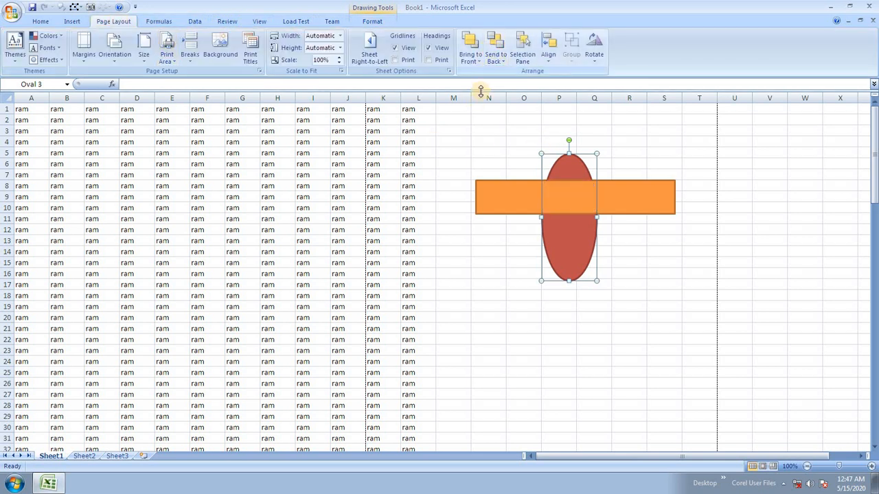
click(636, 274)
click(584, 199)
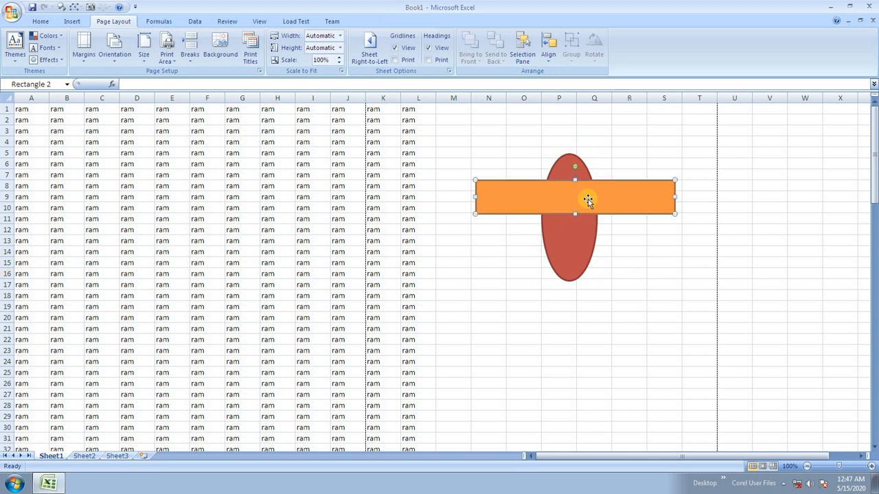
click(494, 50)
- Move the red oval onto columns H and I, and resize the orange rectangle to cover about N8 to O13
click(587, 236)
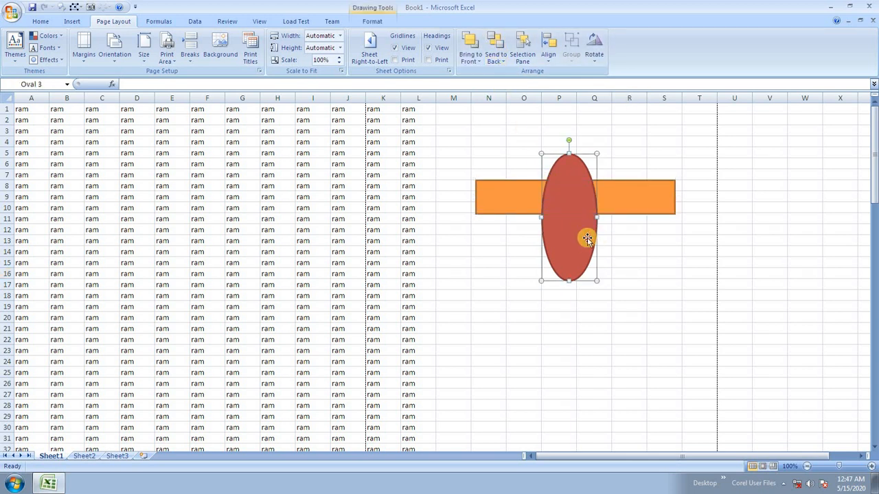
drag(592, 251, 314, 260)
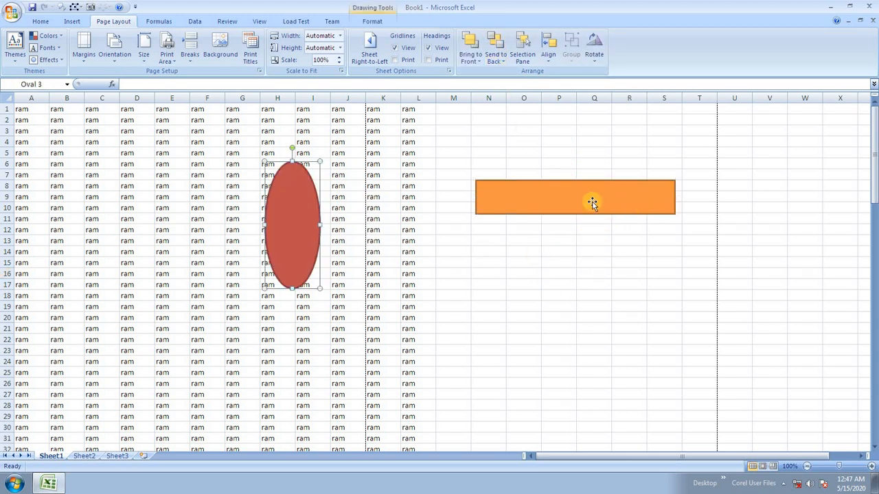
click(597, 208)
drag(575, 214, 576, 199)
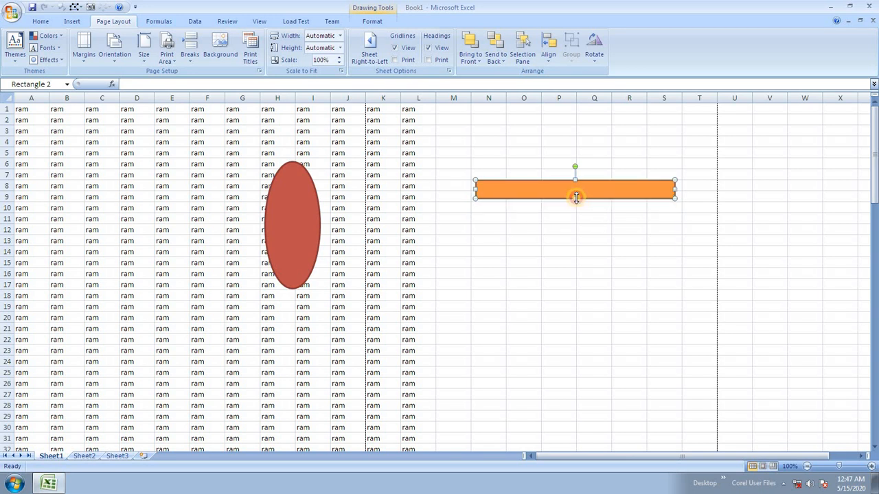
drag(676, 198, 616, 223)
- Duplicate the orange rectangle into a loose row of four across columns N to U, deleting the extra copy below the row
ctrl+drag(620, 220, 677, 298)
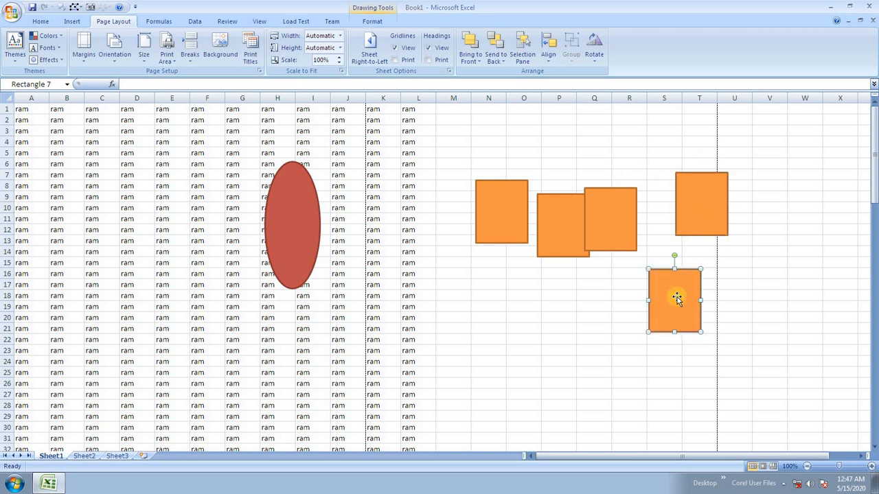
key(Delete)
mouse_move(701, 212)
mouse_down()
mouse_move(728, 225)
mouse_move(697, 219)
mouse_move(708, 219)
mouse_up()
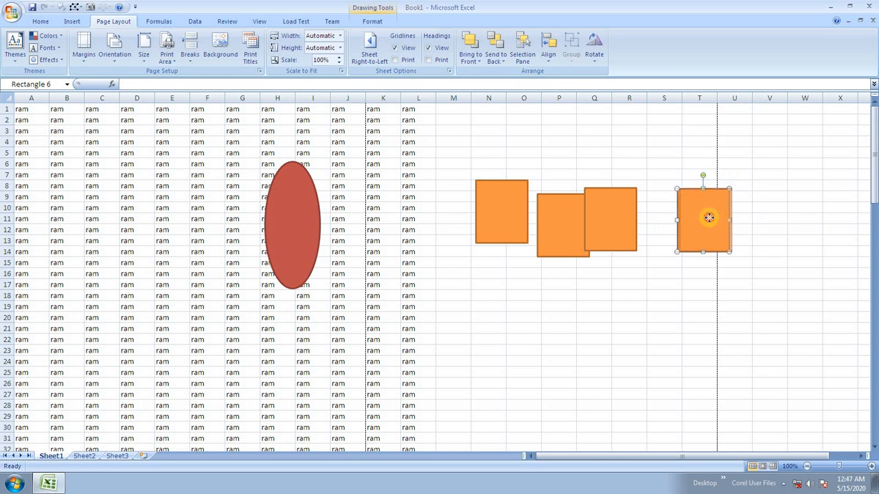
shift+click(614, 214)
shift+click(560, 225)
shift+click(473, 219)
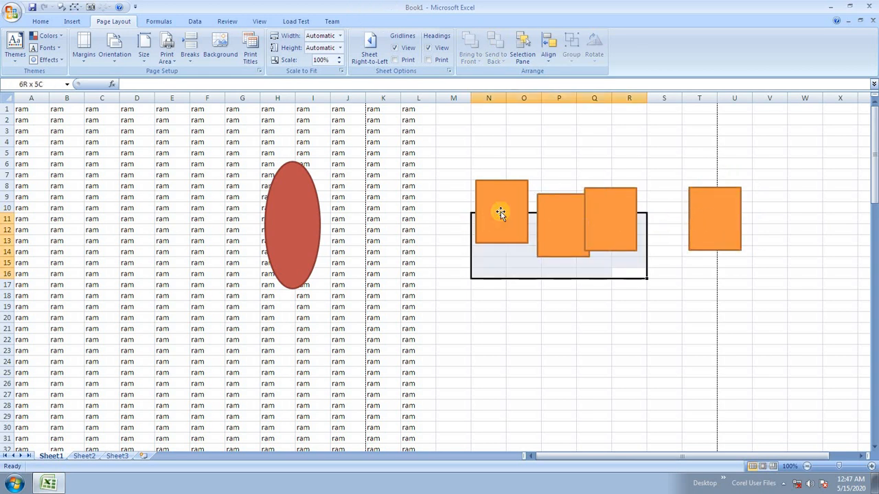
- Select all four orange rectangles and align them with Align Top
click(501, 211)
shift+click(580, 221)
shift+click(613, 219)
shift+click(707, 217)
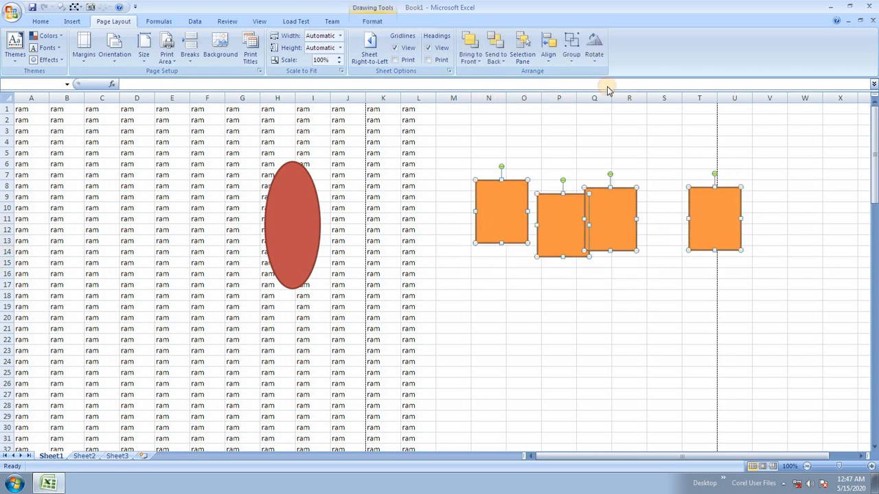
click(549, 59)
click(581, 112)
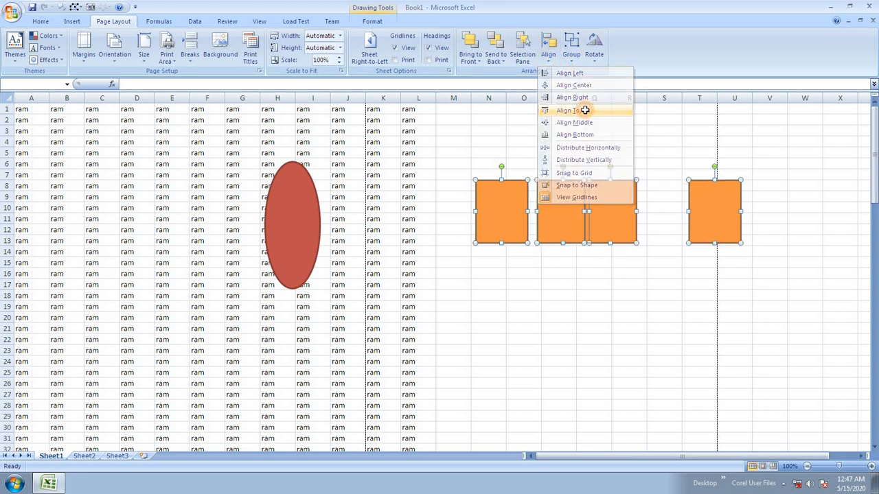
- Distribute the four orange rectangles horizontally and place a copy of the whole row directly below, at about rows 14 to 19
click(549, 55)
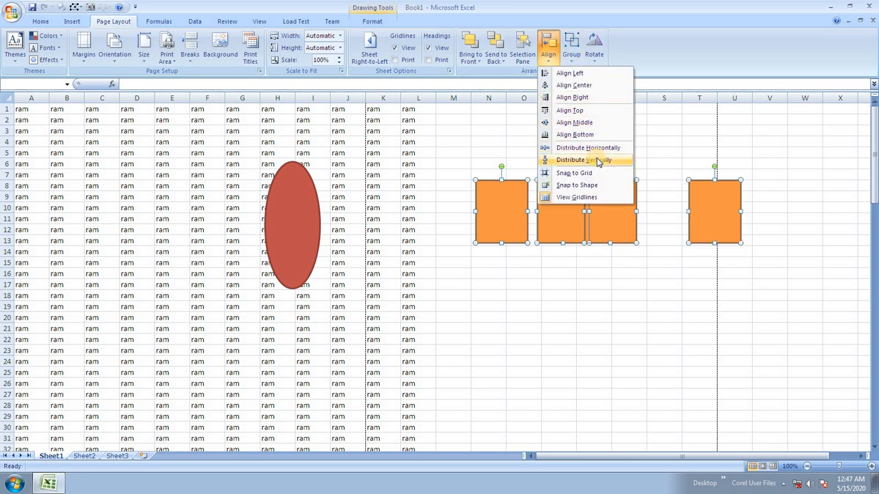
click(599, 148)
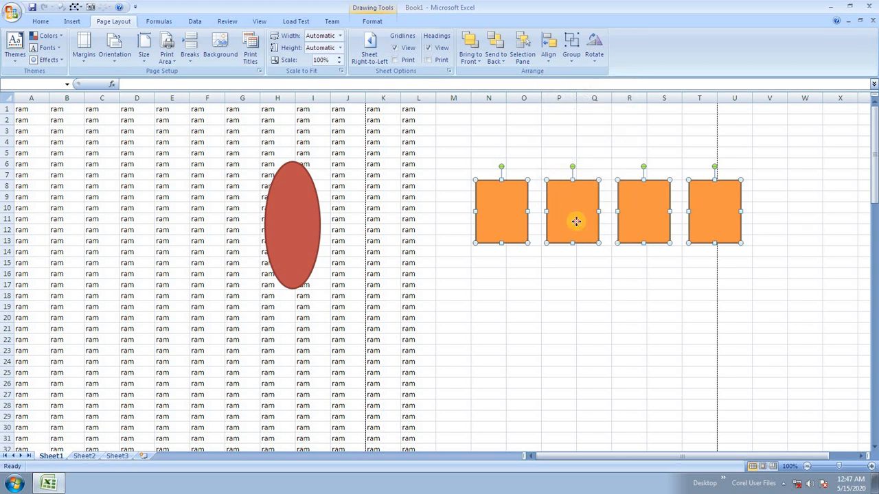
drag(576, 221, 576, 295)
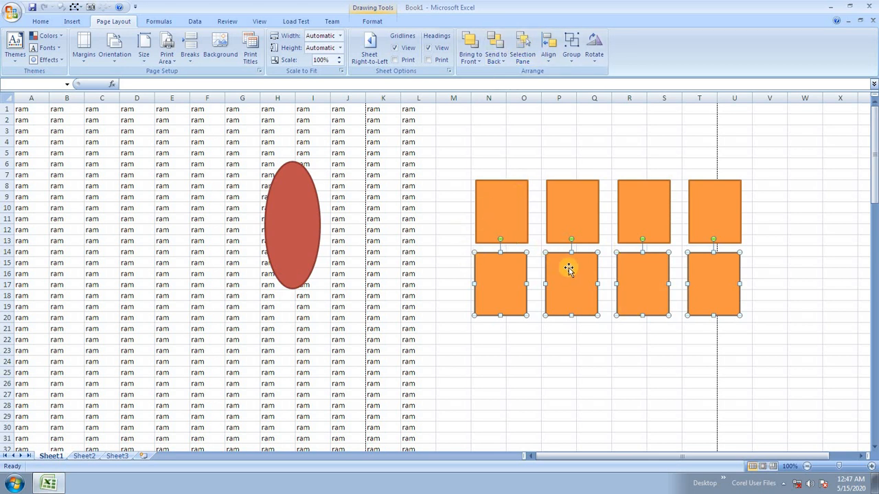
click(557, 143)
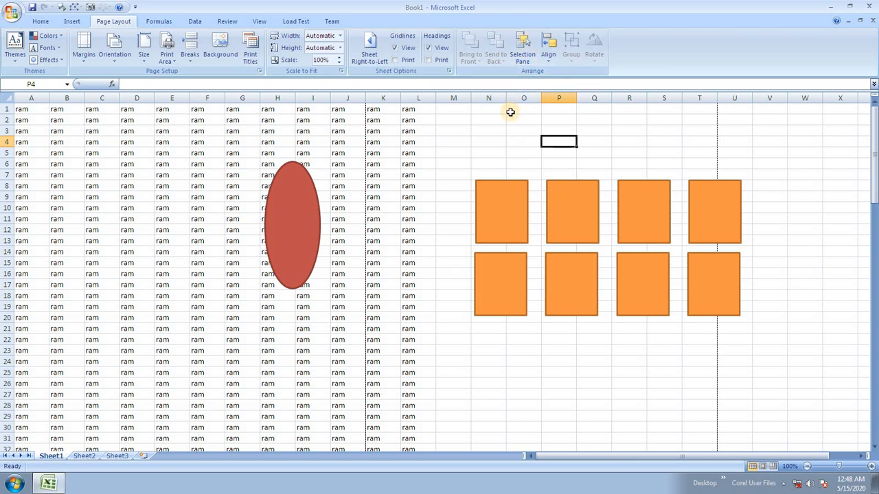
- Move the red oval onto the two rows of orange rectangles and widen it to span columns N to U
mouse_move(284, 241)
mouse_down()
mouse_move(503, 256)
mouse_move(741, 252)
mouse_up()
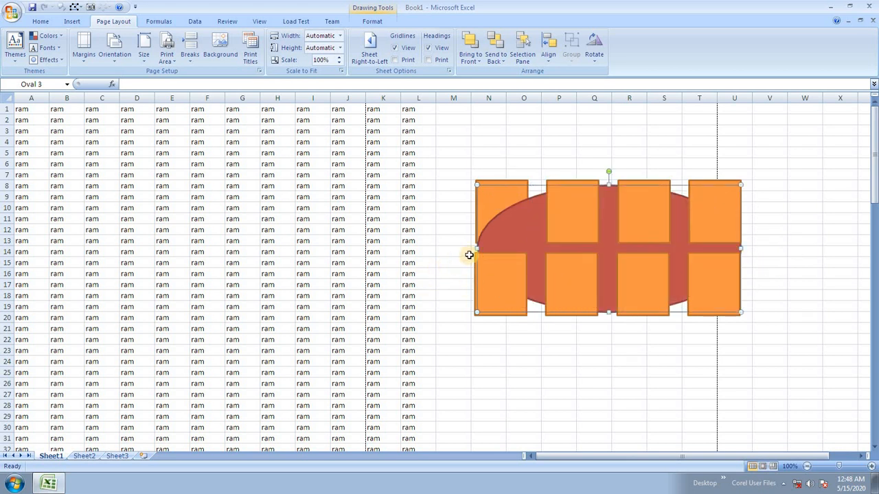
drag(477, 249, 472, 248)
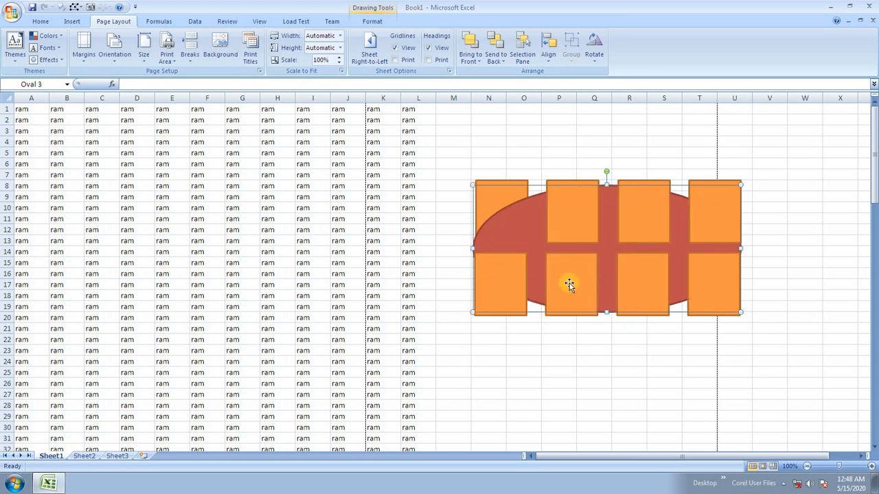
- Send the red oval to the back, behind all eight orange rectangles
click(496, 45)
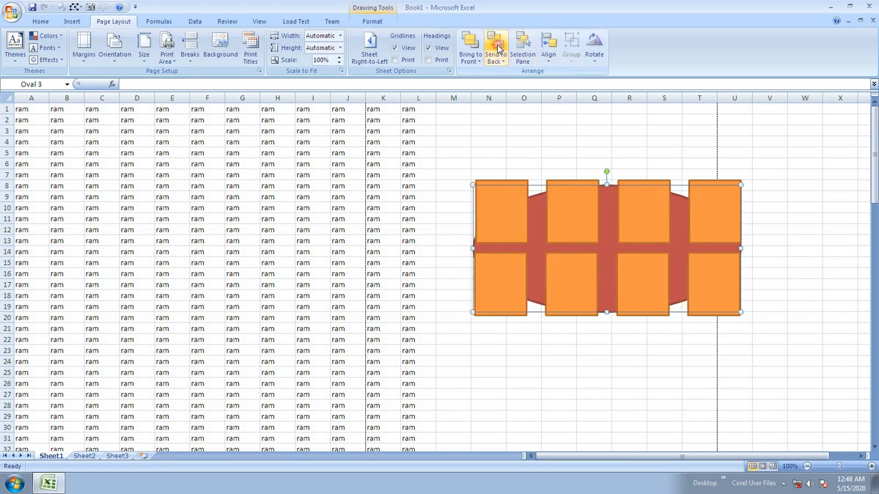
click(588, 381)
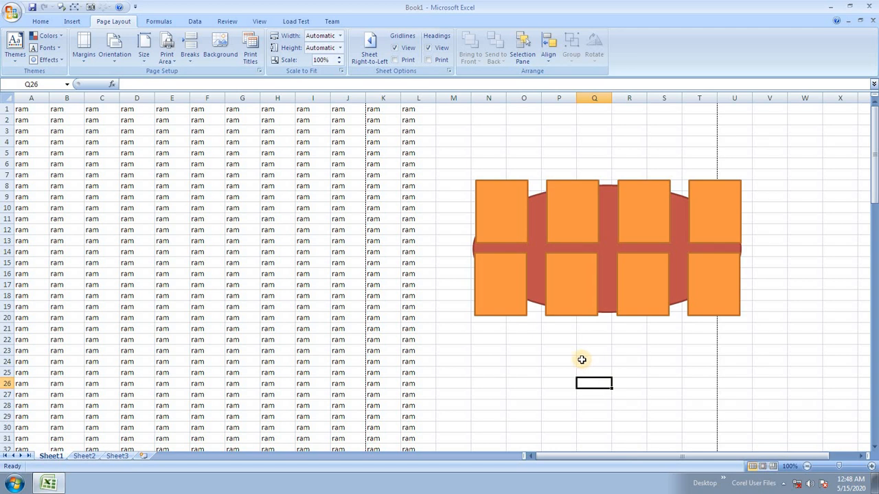
click(506, 207)
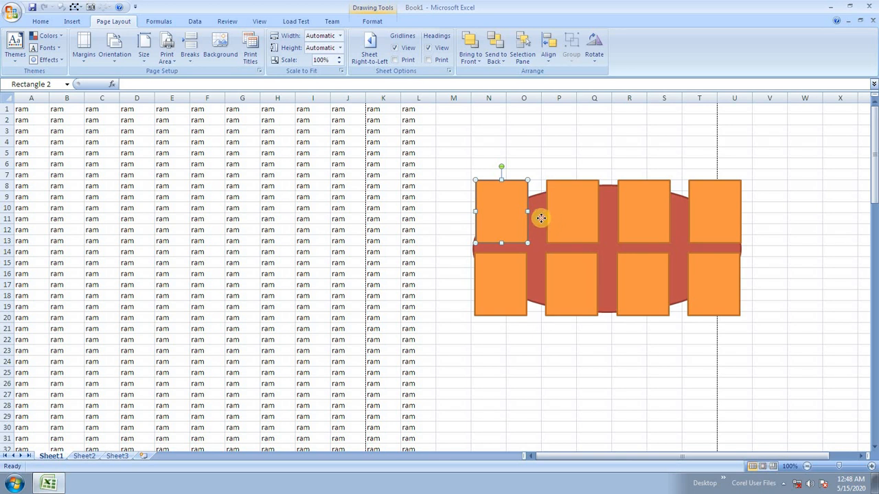
- Copy the red oval, centre the copy over the rectangles and enlarge it to about 3.66" high by 6.07" wide
drag(541, 218, 416, 149)
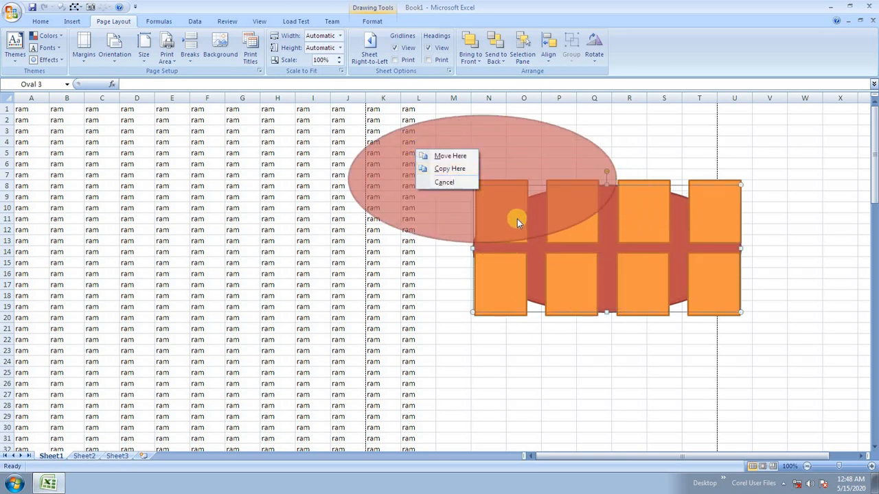
click(450, 169)
drag(528, 204, 597, 223)
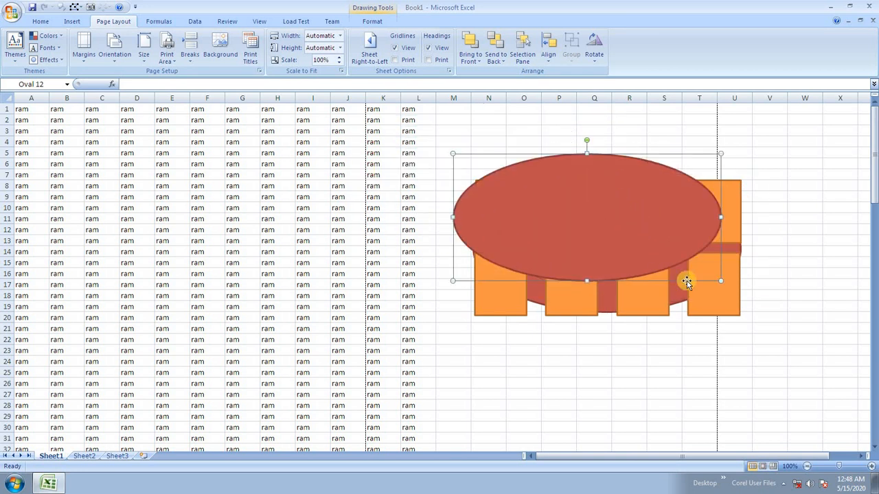
drag(719, 219, 774, 219)
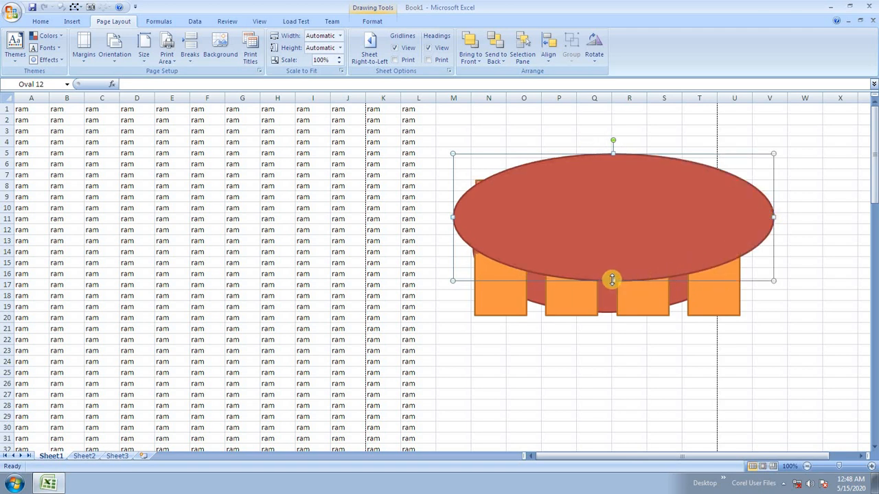
drag(613, 280, 602, 343)
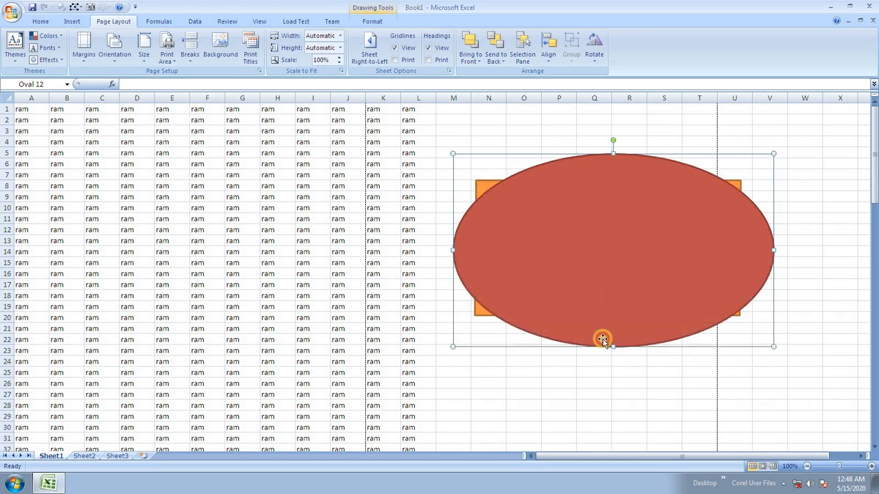
drag(613, 300, 606, 299)
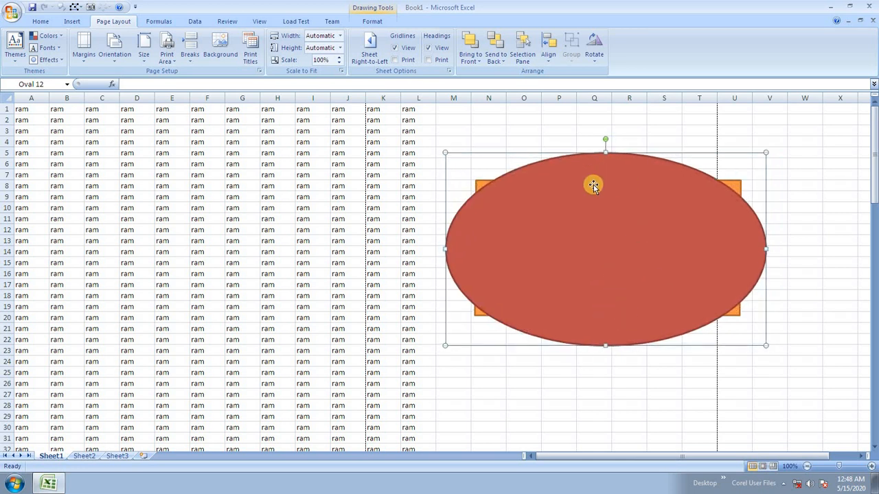
- Apply the green shape style to the large oval and send it to the back
click(372, 21)
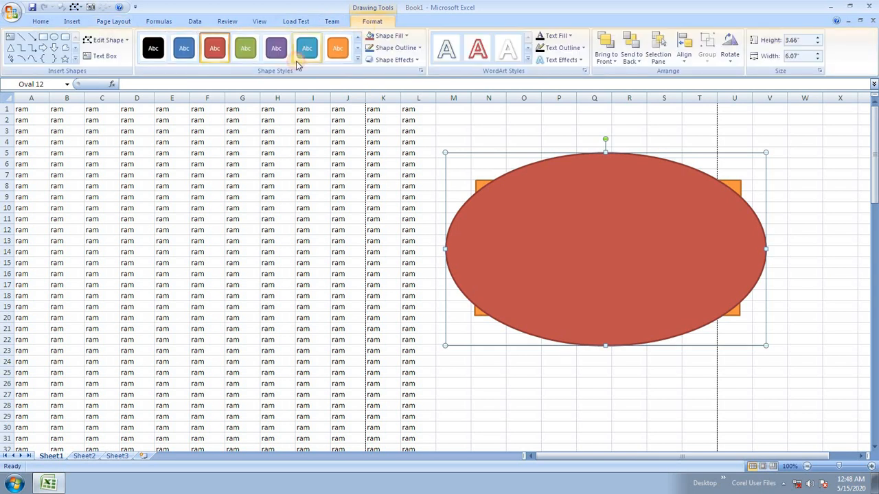
click(245, 54)
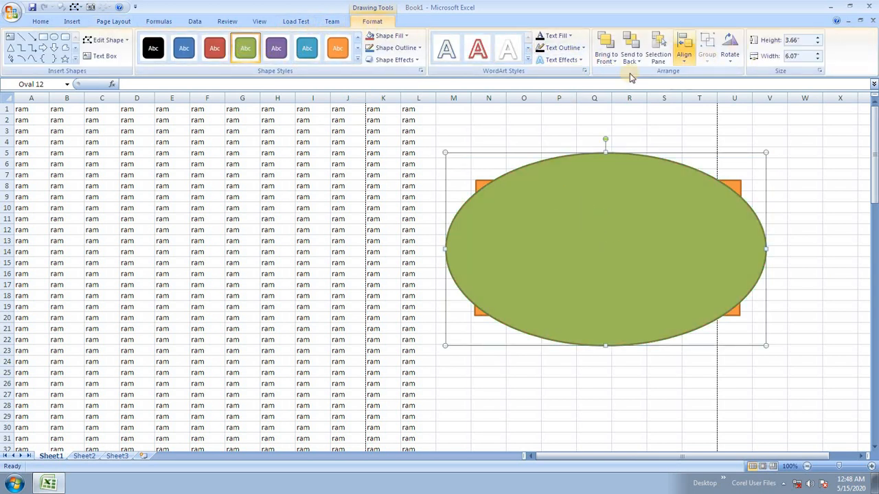
click(117, 23)
click(495, 49)
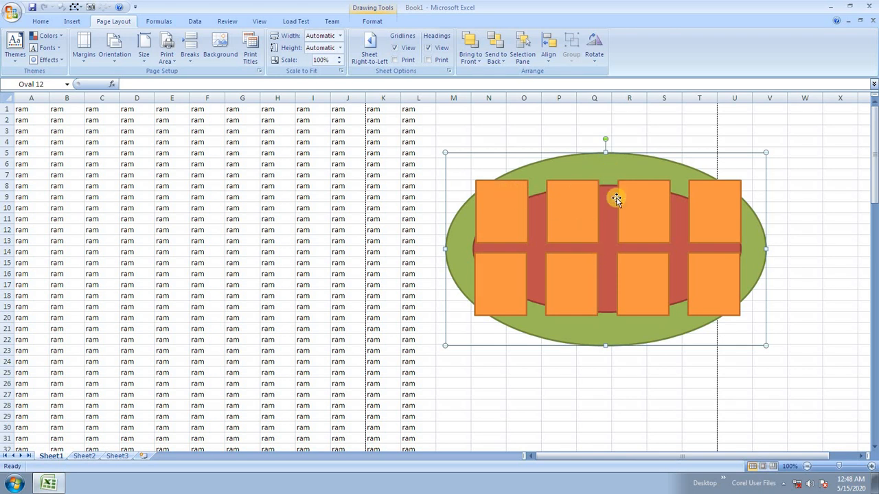
- Select both ovals and all eight orange rectangles and group them into one object
shift+click(531, 220)
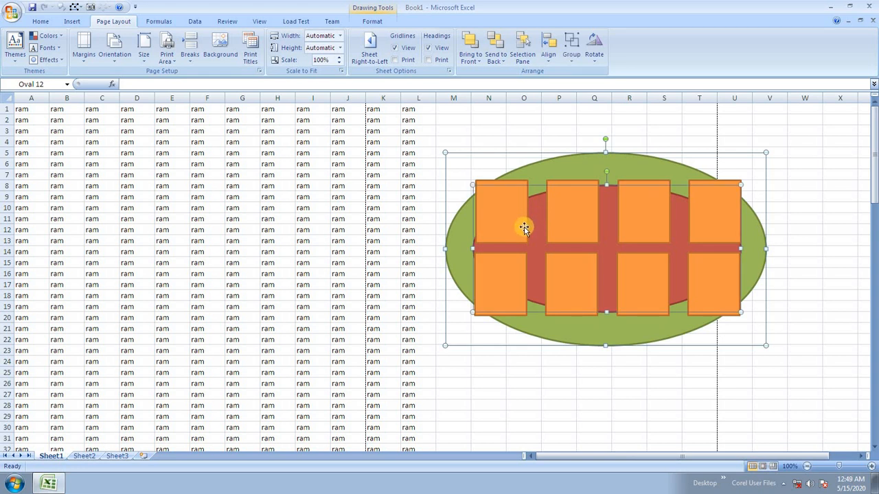
shift+click(498, 208)
shift+click(506, 273)
shift+click(580, 278)
shift+click(574, 233)
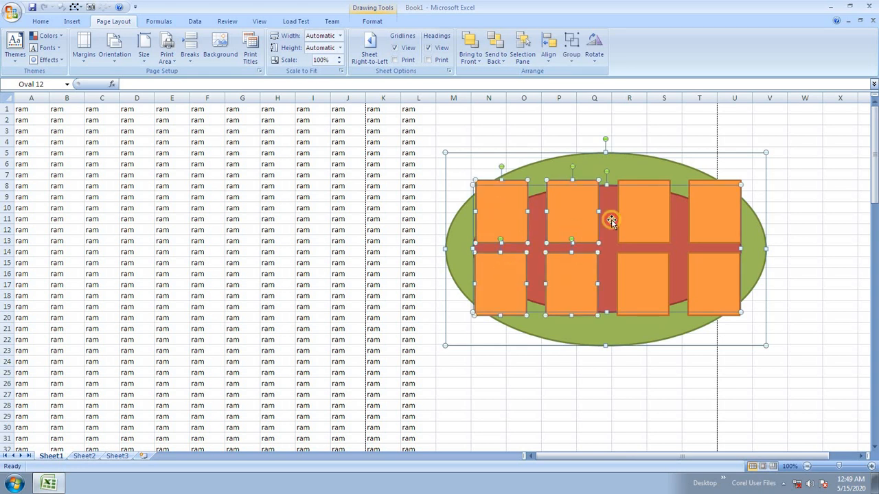
shift+click(645, 214)
shift+click(642, 271)
shift+click(716, 272)
shift+click(713, 216)
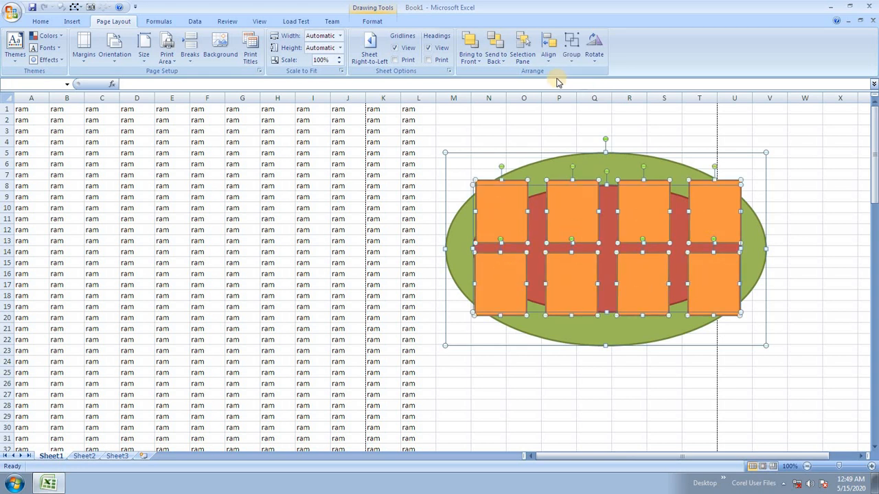
click(571, 51)
click(592, 73)
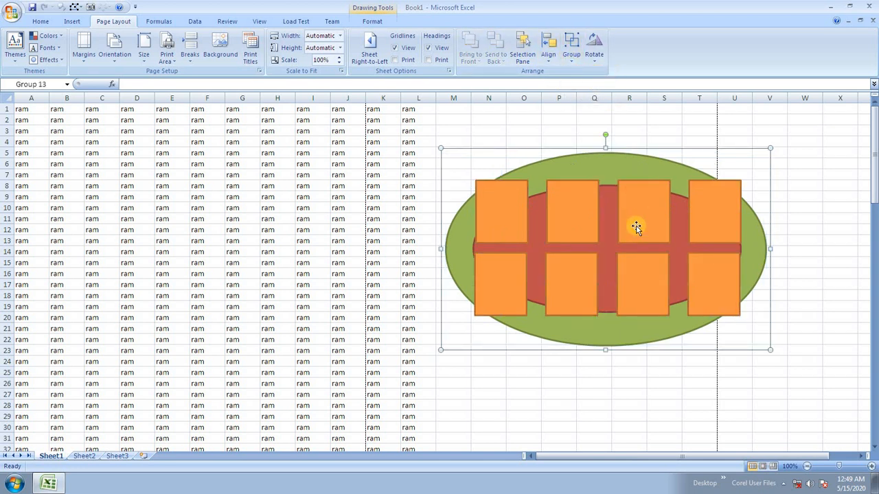
- Shift the grouped shapes slightly, and rotate them 90° left and back 90° right
drag(637, 228, 662, 250)
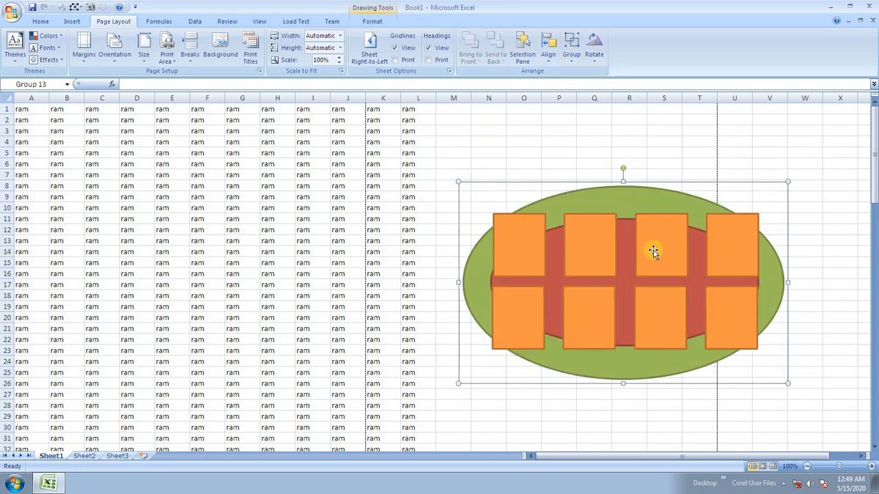
click(594, 50)
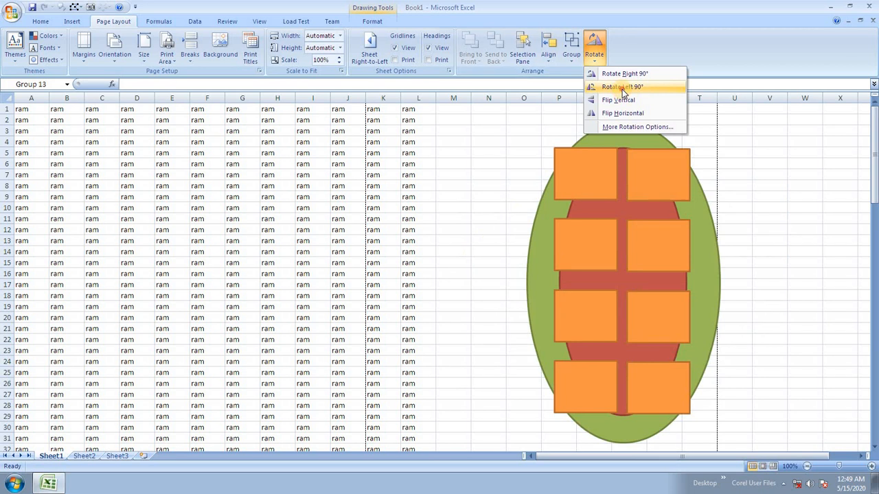
click(624, 87)
click(594, 49)
click(621, 87)
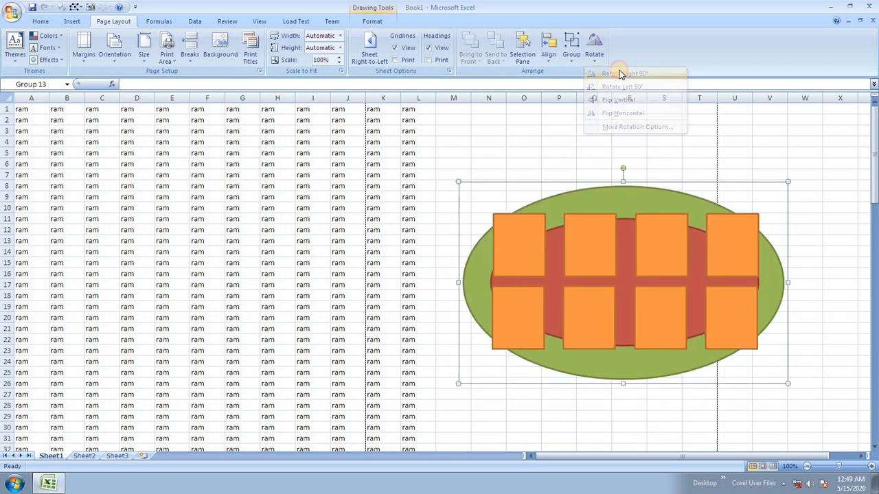
- Flip the grouped shapes horizontally and move them to about columns N to W, rows 3 to 21
click(594, 41)
click(621, 117)
drag(621, 267, 647, 218)
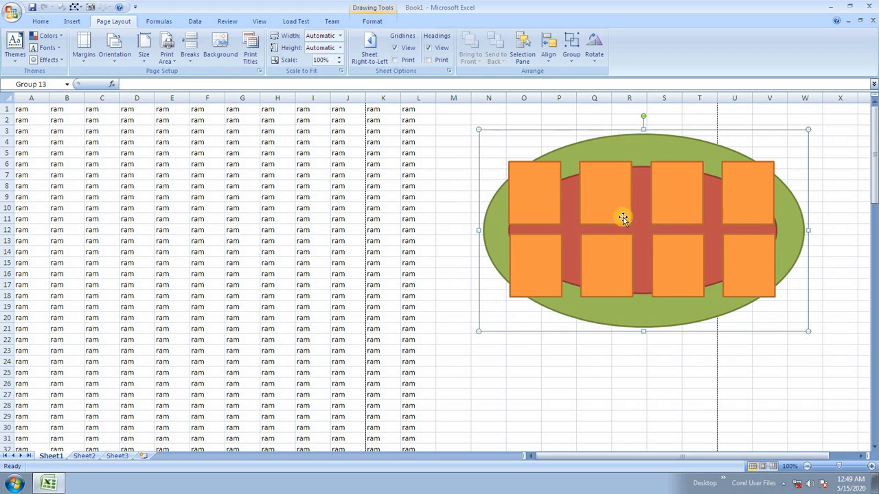
- Show the Selection Pane and ungroup the combined shapes into individual objects
click(521, 43)
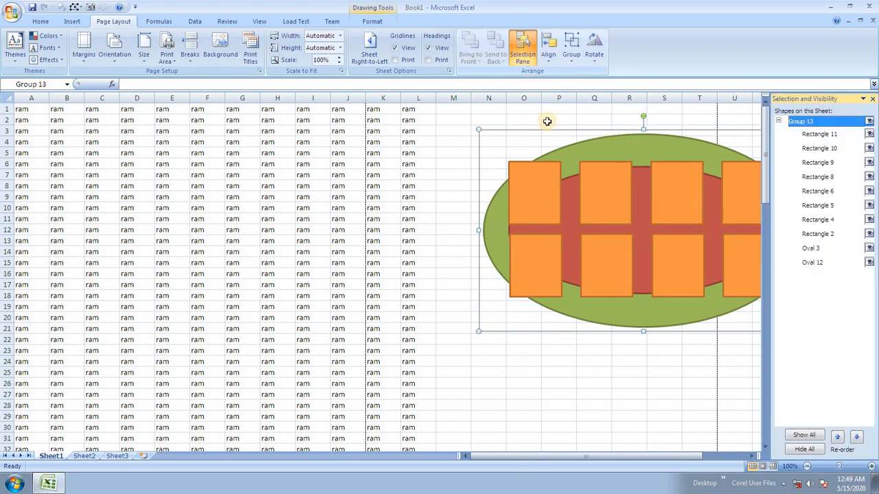
click(570, 55)
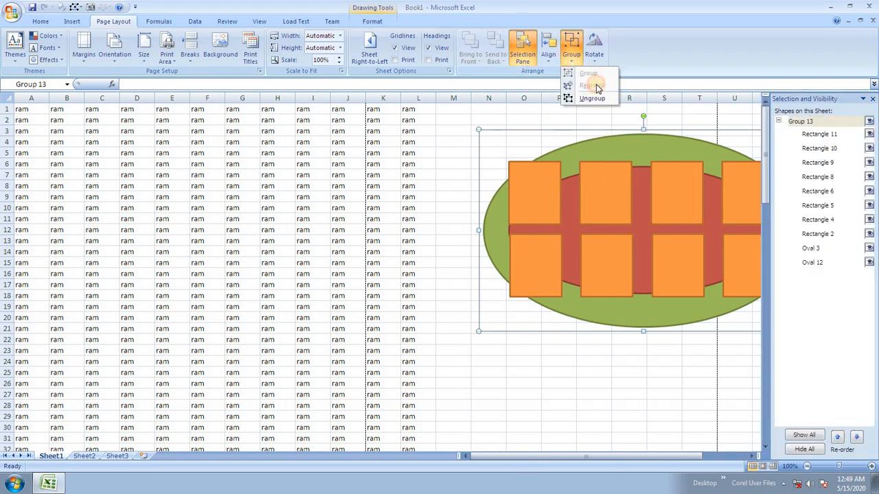
click(592, 99)
click(635, 393)
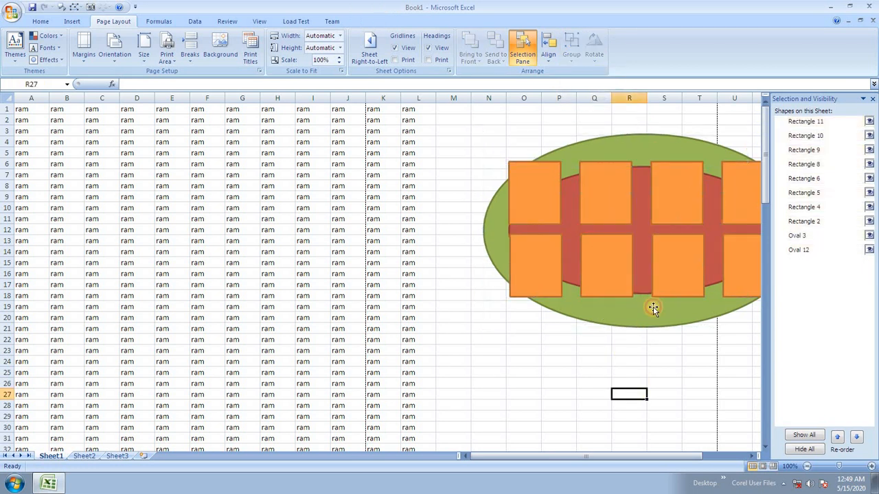
- Select several rectangles and both ovals by name in the Selection Pane to locate them on the sheet, and close the pane
click(819, 206)
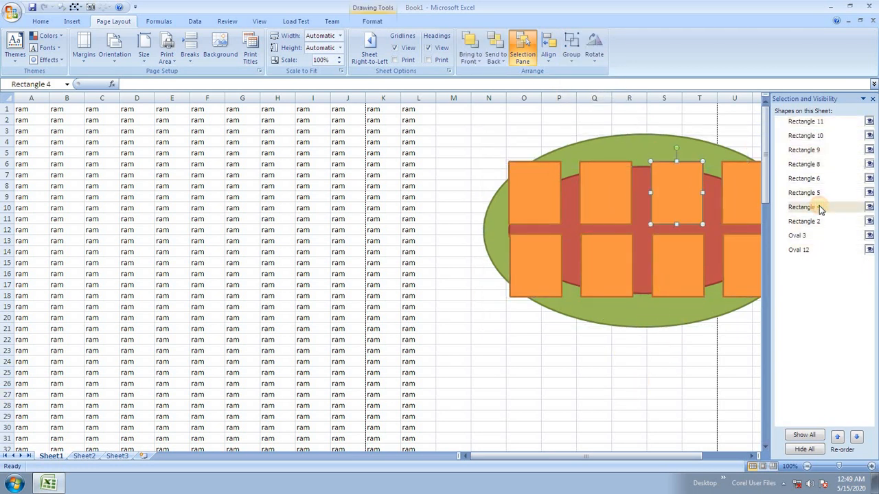
click(817, 137)
click(804, 165)
click(802, 236)
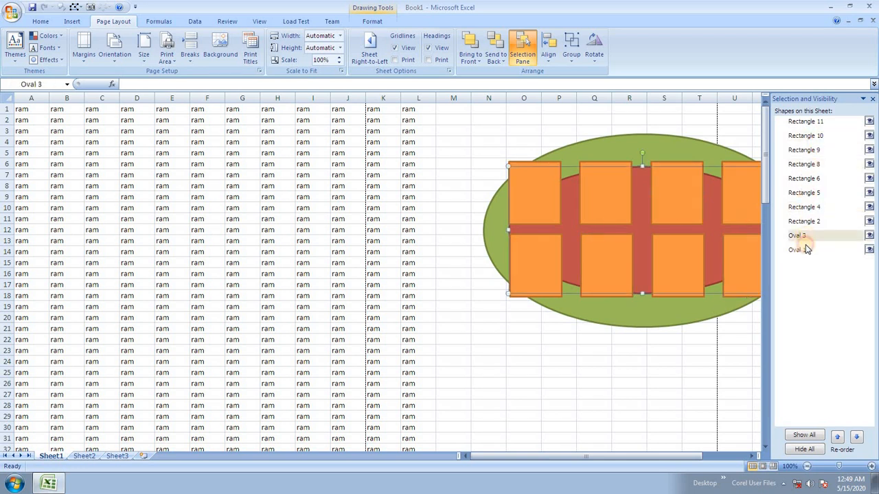
click(800, 250)
click(804, 178)
click(805, 136)
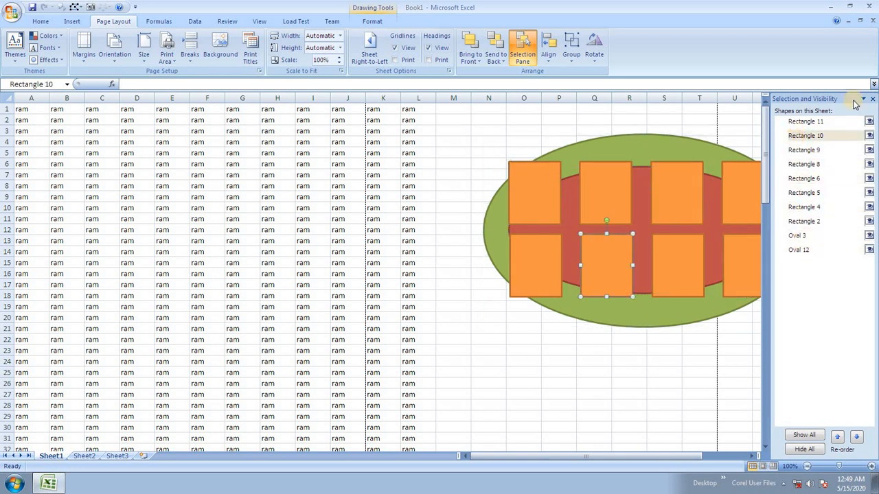
click(874, 100)
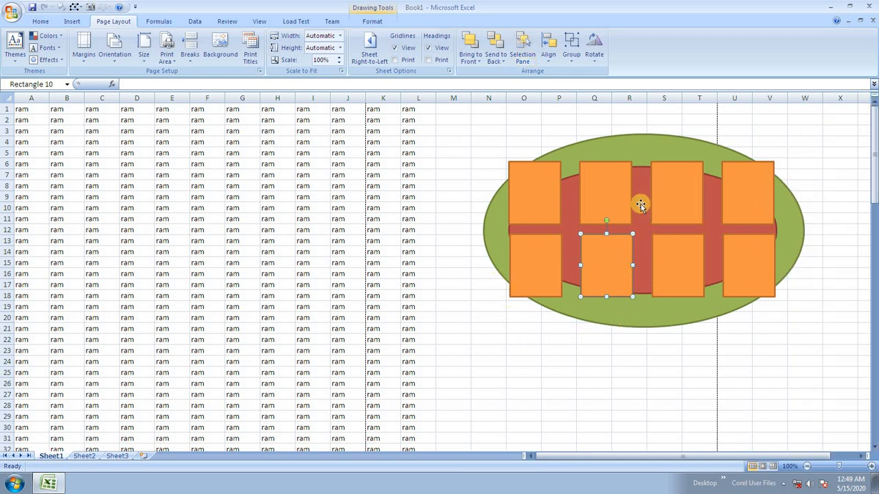
- Reopen the Selection Pane, hide and reshow Oval 3 several times, leave it visible and close the pane
click(520, 46)
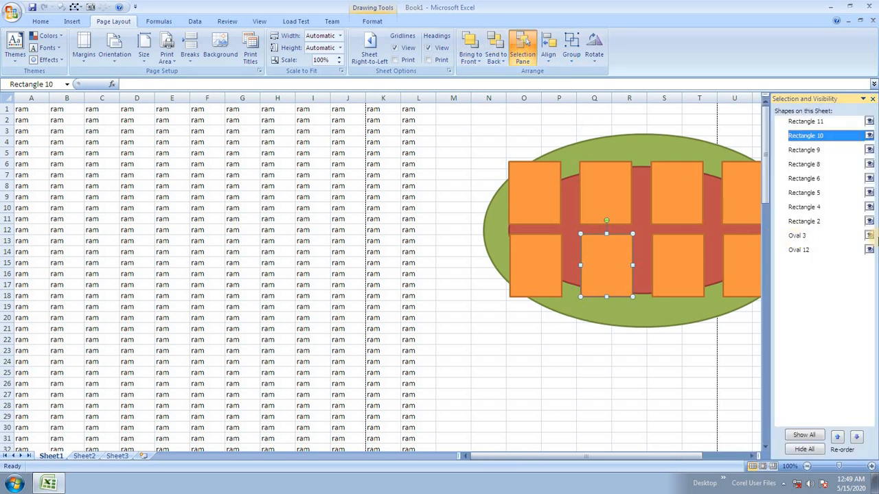
click(869, 237)
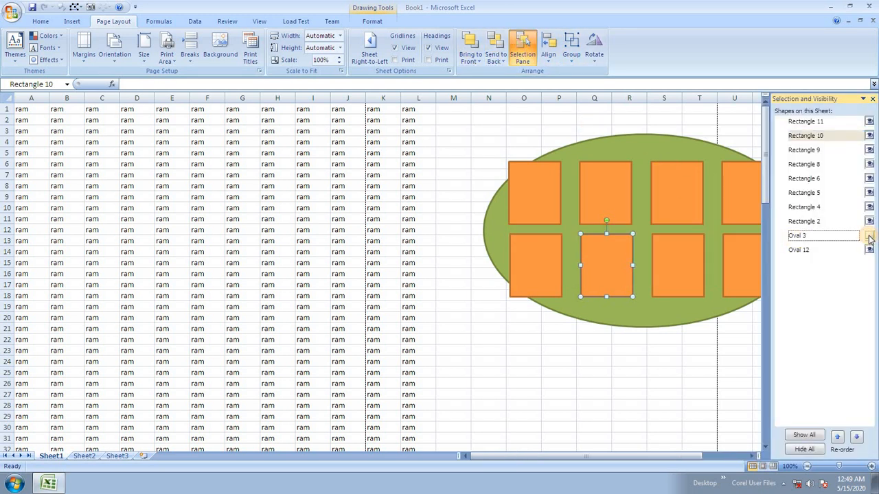
click(869, 237)
click(869, 237)
click(870, 237)
click(869, 237)
click(870, 237)
click(869, 236)
click(869, 237)
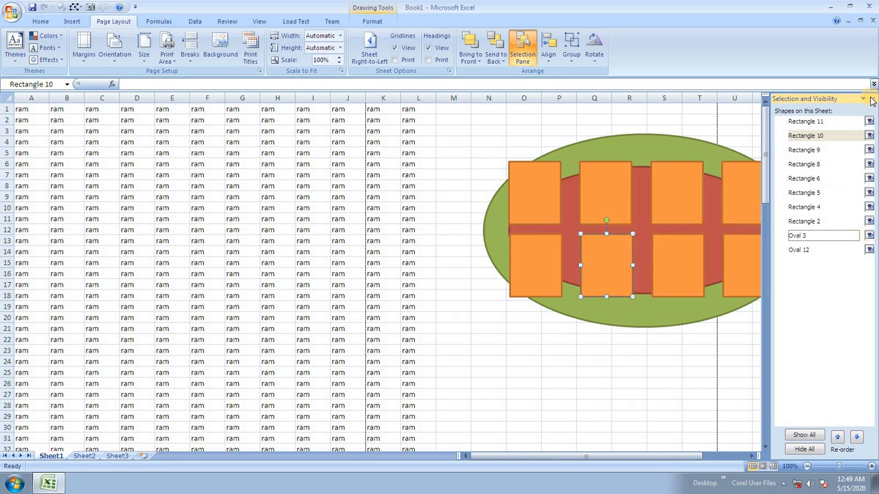
click(872, 101)
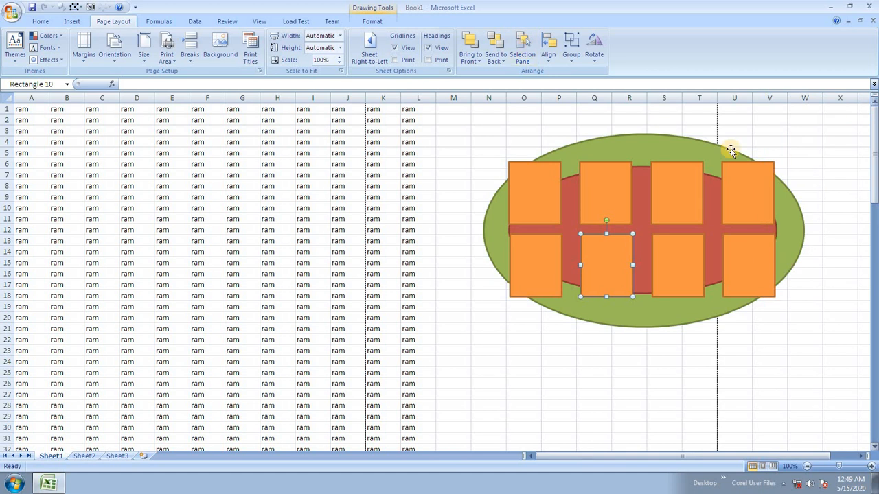
- Delete the second rectangle of the upper row, both rectangles of the fourth column, and the red and green ovals
click(609, 190)
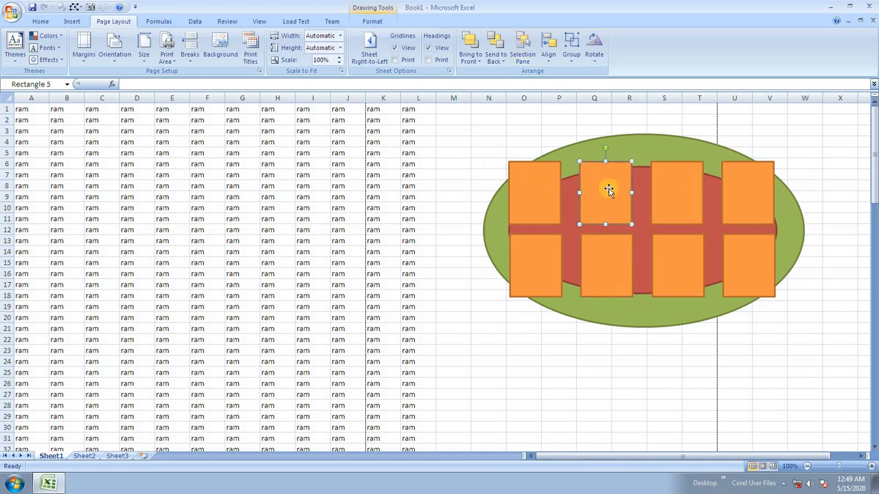
key(Delete)
drag(480, 130, 813, 327)
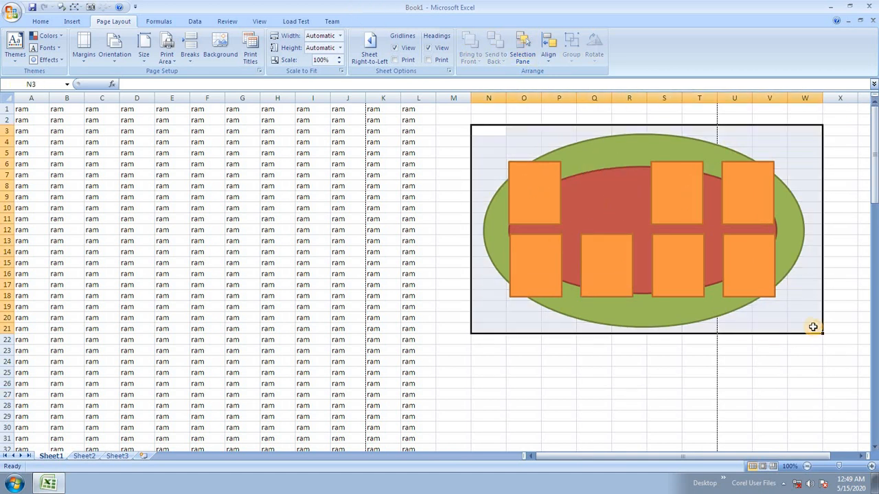
click(748, 264)
key(Delete)
click(739, 213)
key(Delete)
click(728, 248)
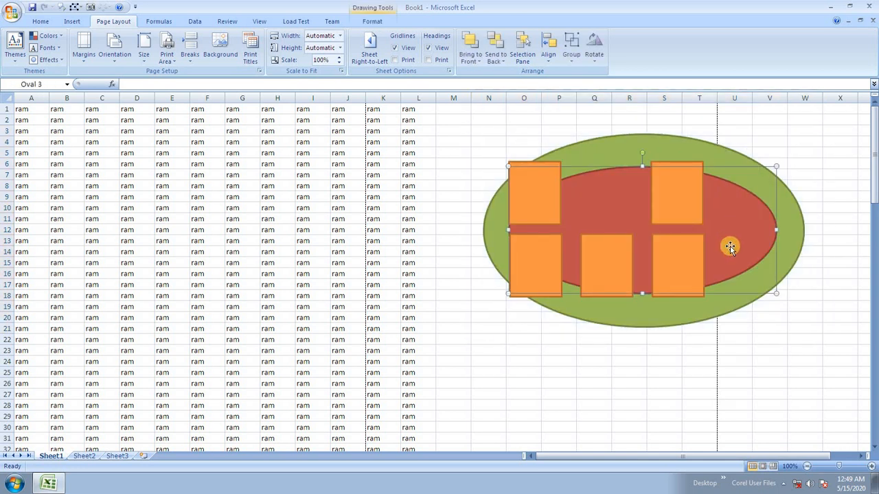
key(Delete)
click(729, 247)
key(Delete)
- Delete the five remaining orange rectangles to clear all shapes from the sheet
click(701, 241)
key(Delete)
click(680, 196)
key(Delete)
click(614, 258)
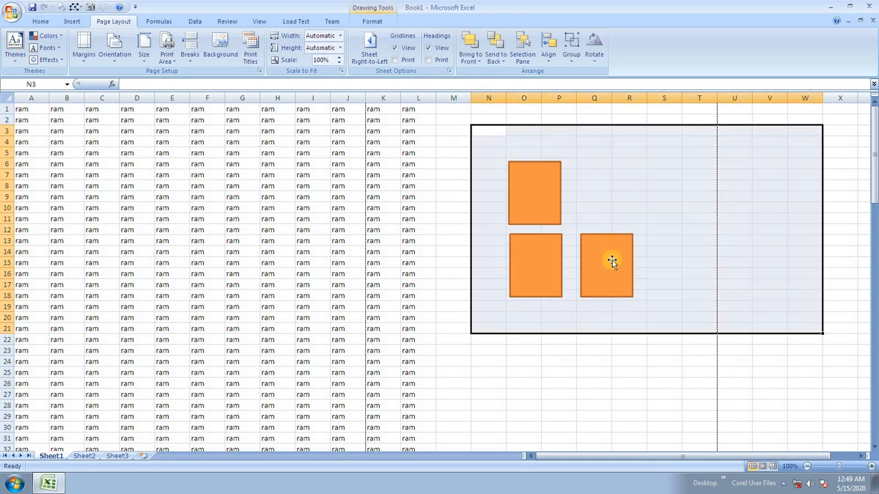
key(Delete)
click(569, 266)
click(536, 243)
key(Delete)
click(536, 202)
key(Delete)
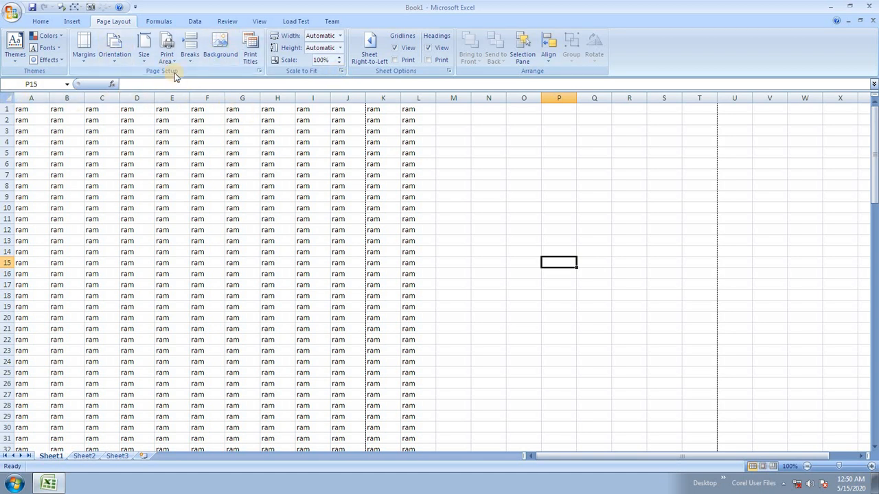
- Set the daisy picture named download, stored in a folder on Local Disk (E:), as the sheet background
click(226, 52)
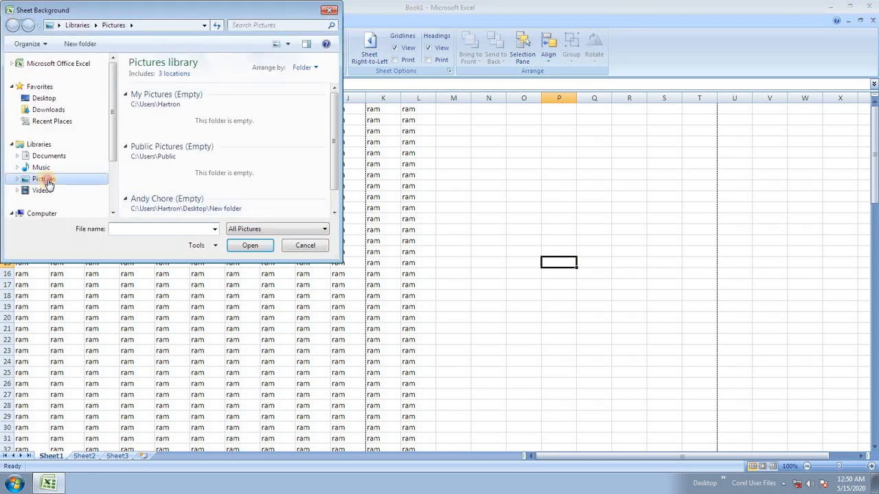
click(46, 181)
scroll(110, 151, down, 2)
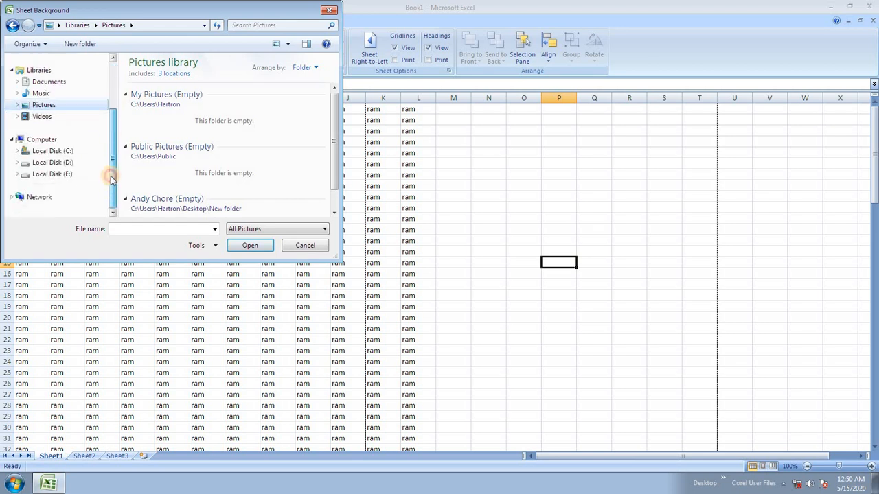
click(67, 175)
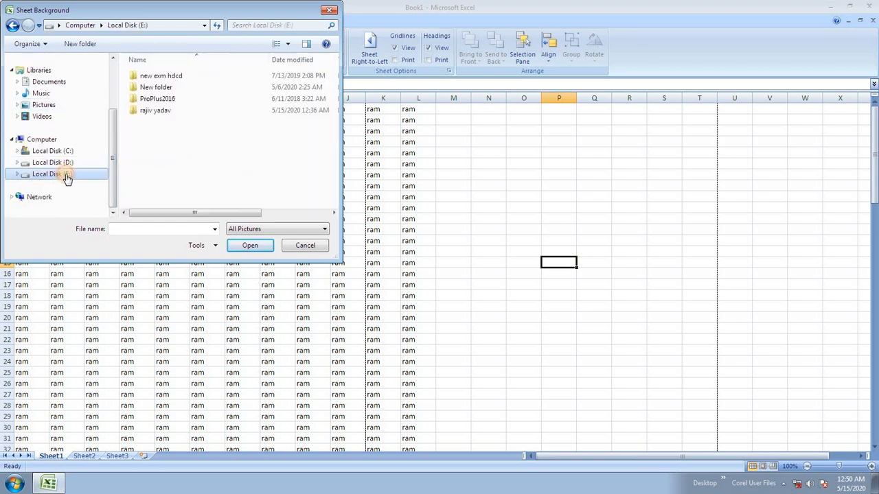
double_click(155, 110)
drag(330, 76, 334, 142)
click(290, 151)
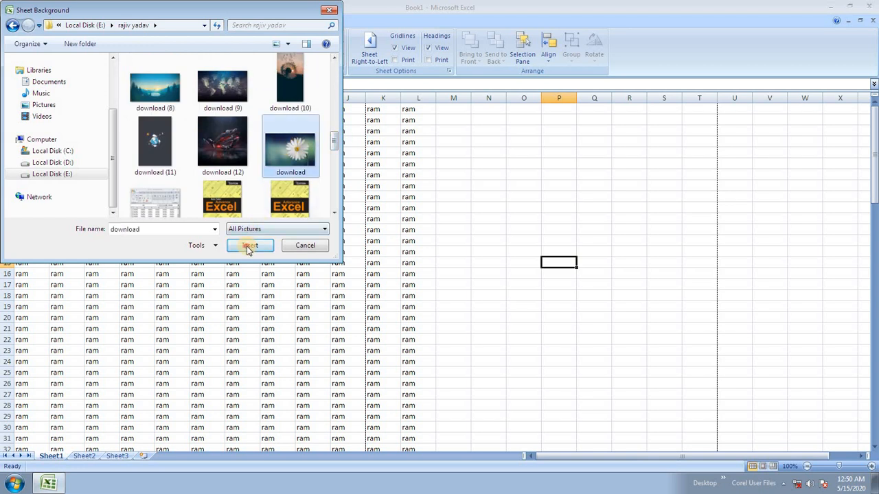
click(248, 247)
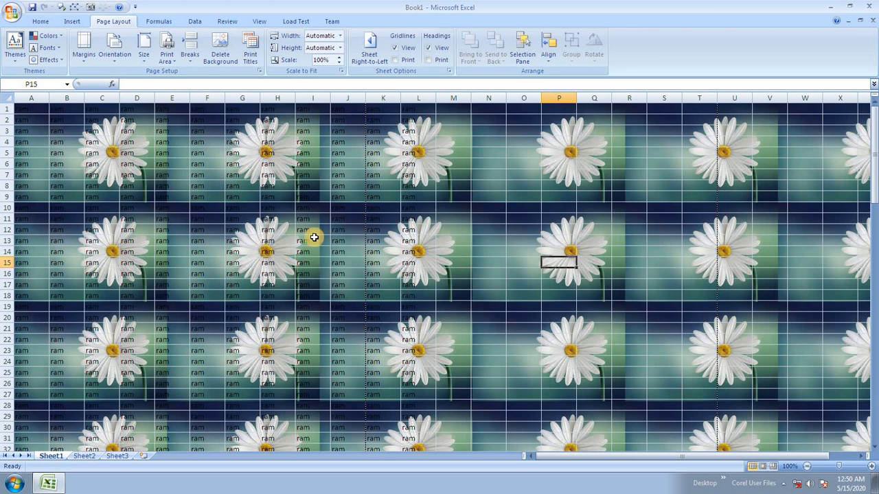
- Delete the background picture from the sheet
click(455, 227)
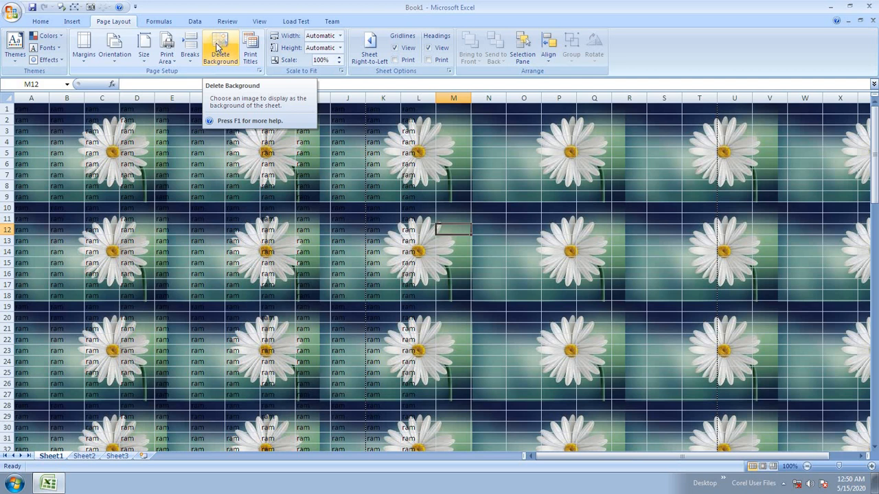
click(218, 50)
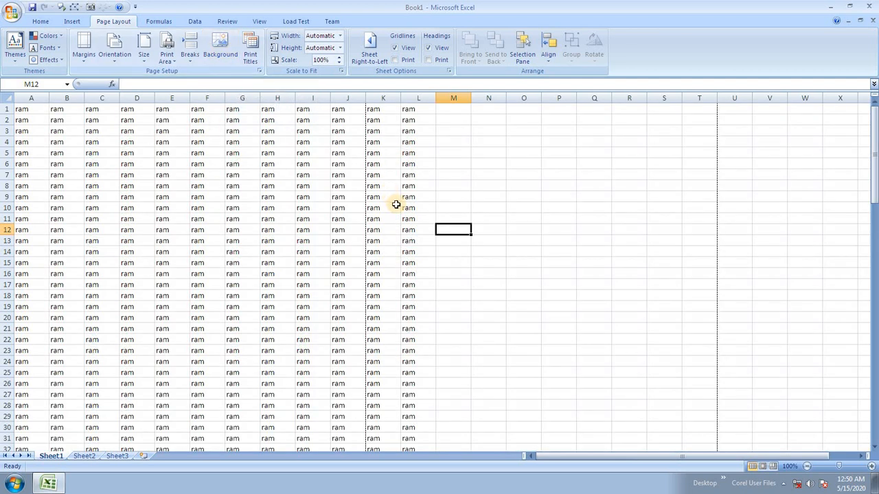
click(265, 186)
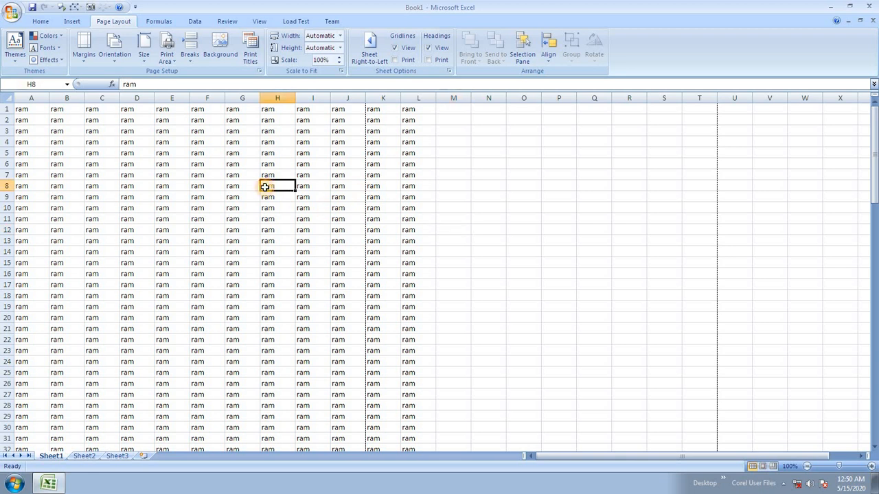
click(255, 199)
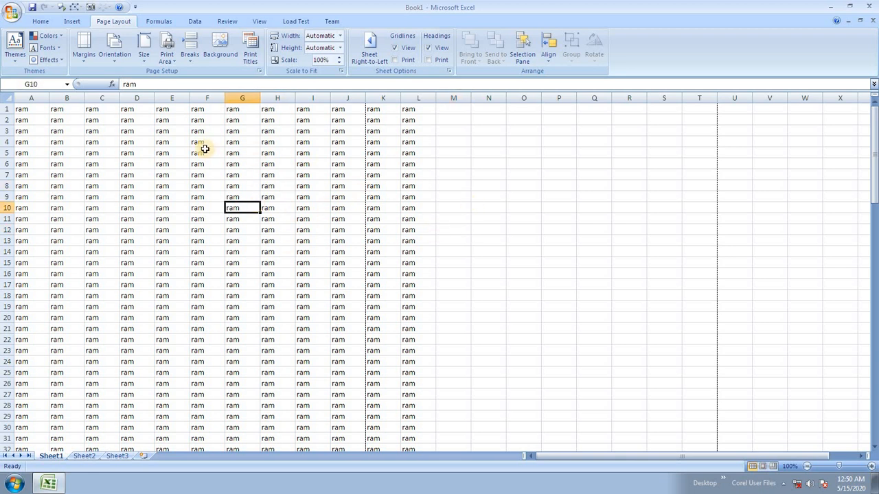
click(200, 152)
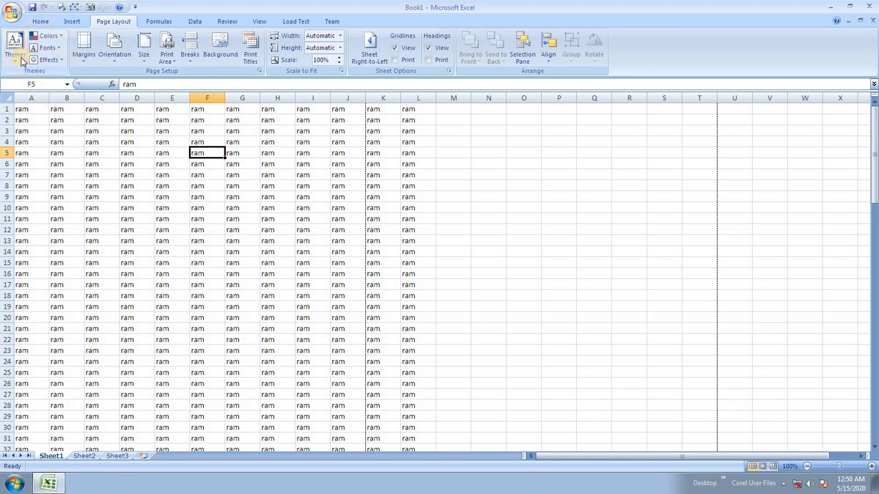
click(109, 208)
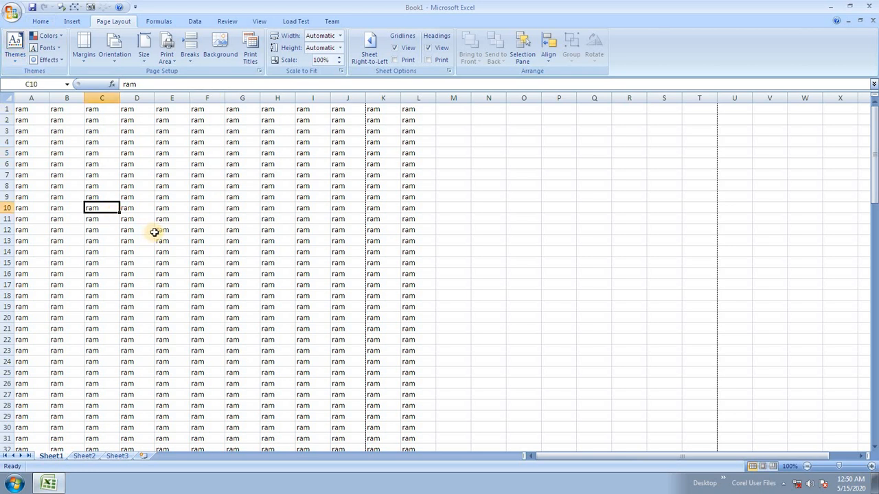
click(152, 231)
click(168, 182)
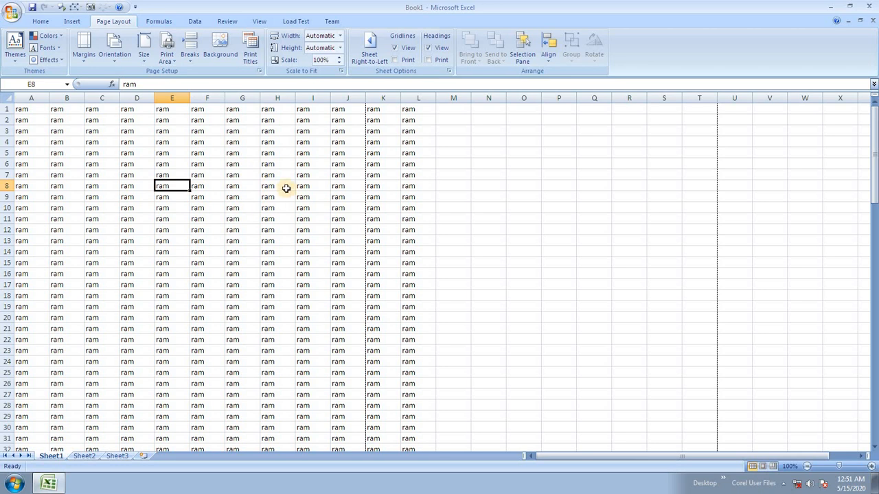
- Apply the built-in Trek theme fonts, with Franklin Gothic Book as body font, to the workbook
click(49, 48)
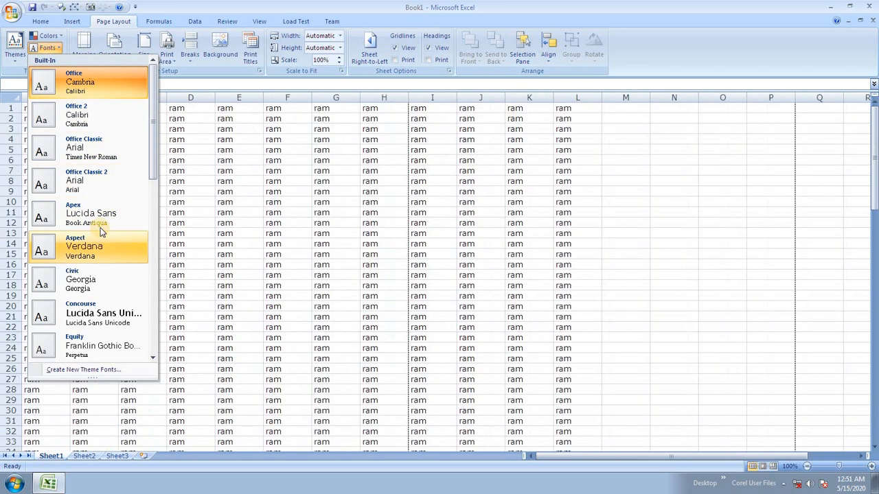
click(257, 243)
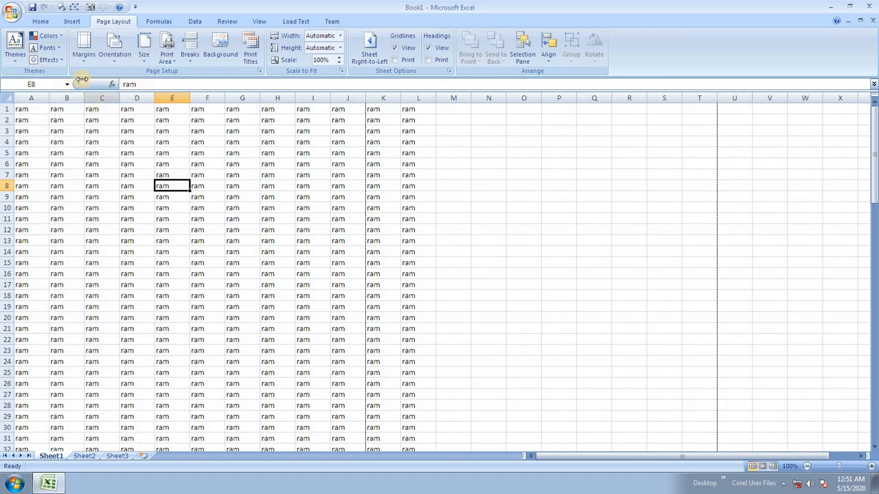
click(52, 50)
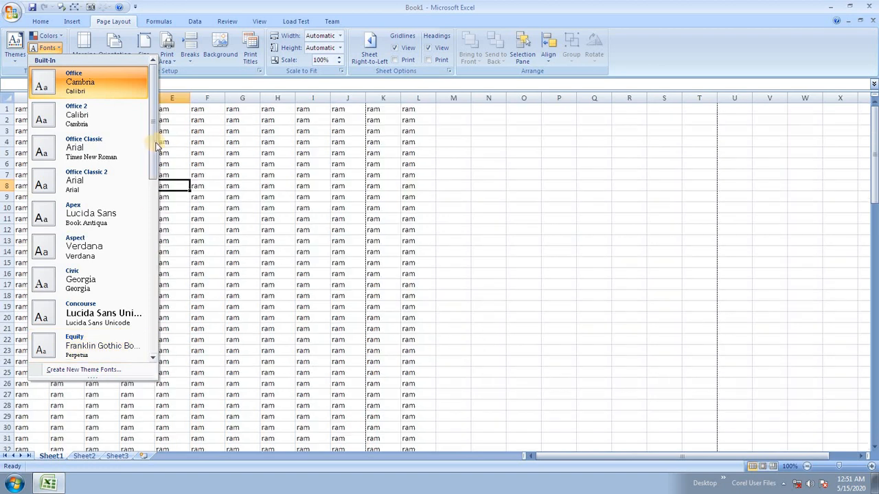
drag(157, 145, 153, 314)
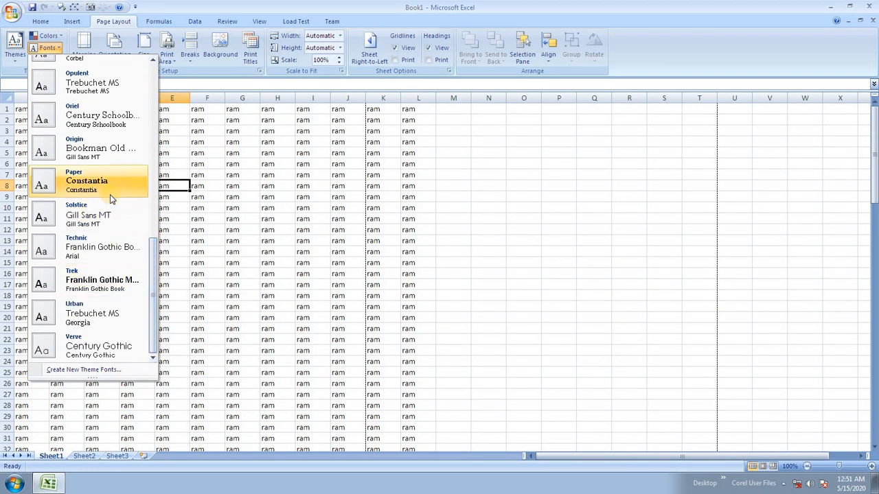
click(102, 276)
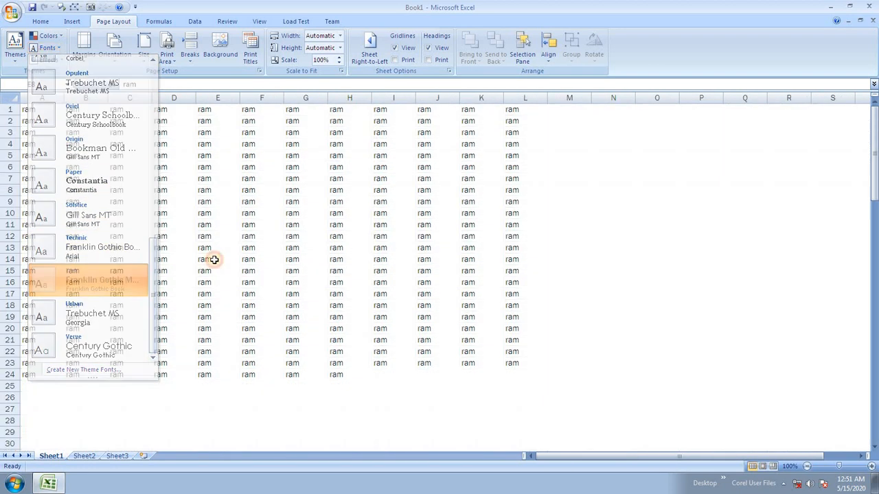
click(278, 259)
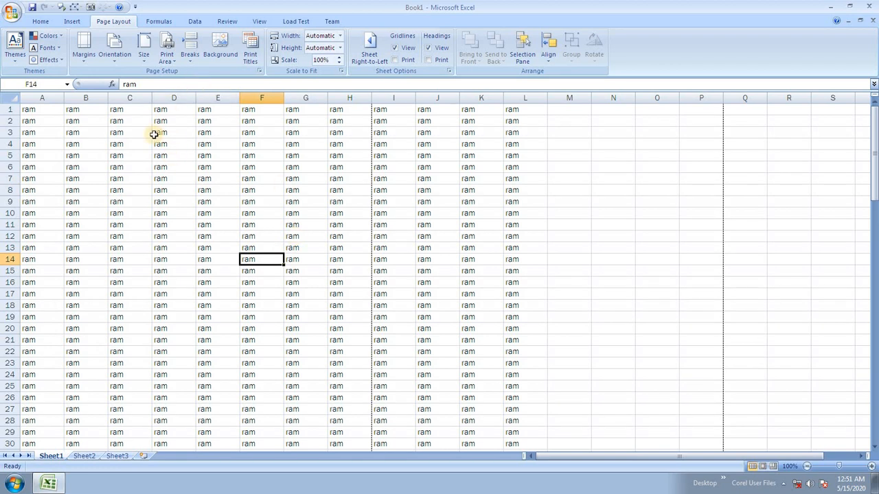
click(119, 134)
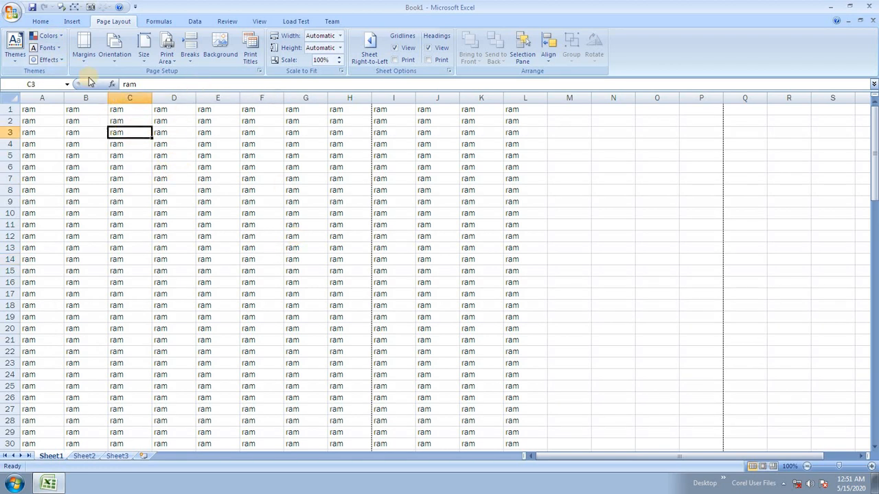
- Draw a rectangle about 9.3" wide and 2.38" high across columns E to P, from row 7 to row 18
click(73, 22)
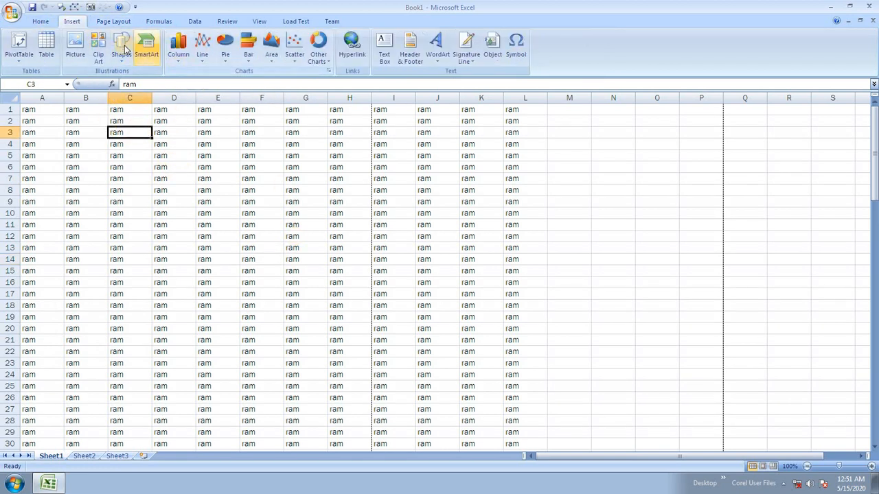
click(120, 47)
click(153, 85)
drag(197, 181, 689, 306)
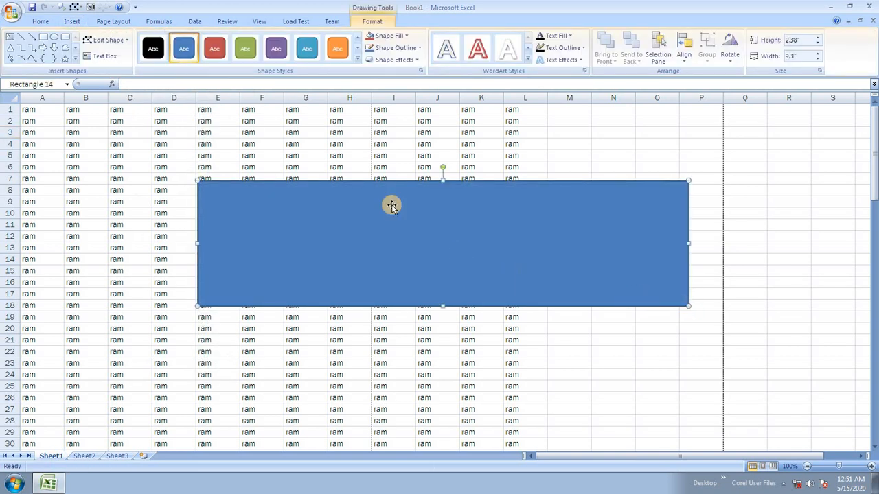
- Apply the glossy orange gradient shape style to the rectangle and move it so it starts at column C, row 9
click(357, 59)
click(337, 171)
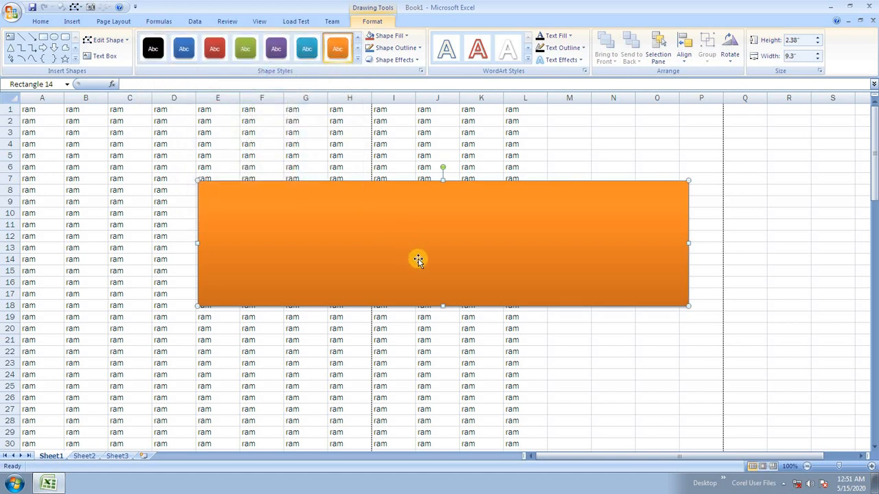
drag(417, 259, 391, 270)
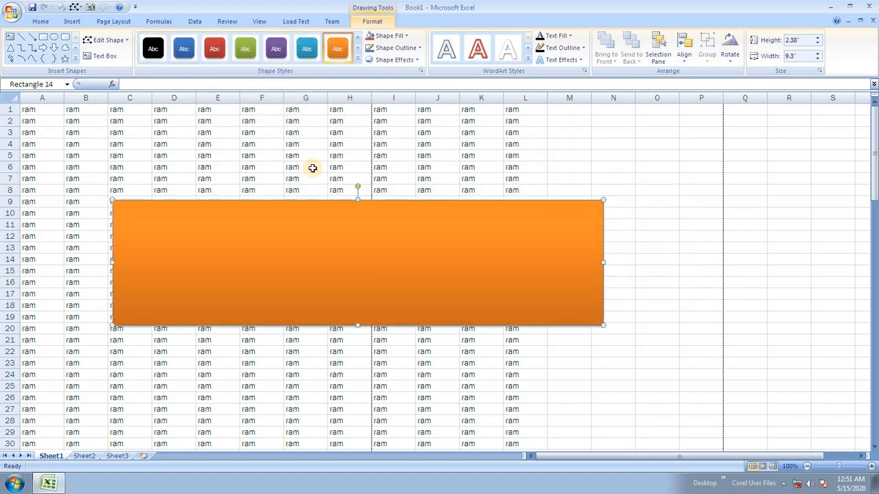
- Add the text "HARTRON SKILL CENTRE" followed by the centre's location inside the orange rectangle
right_click(292, 233)
click(329, 279)
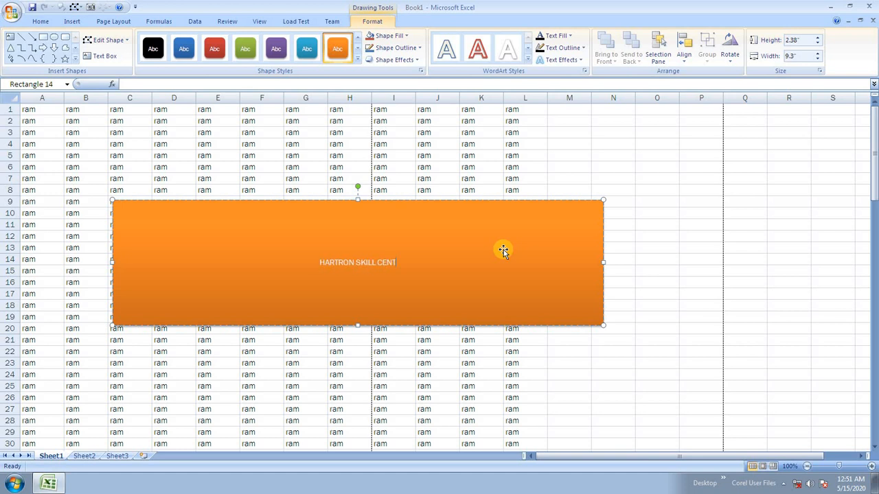
text(, NEAR JAT COLEGE H)
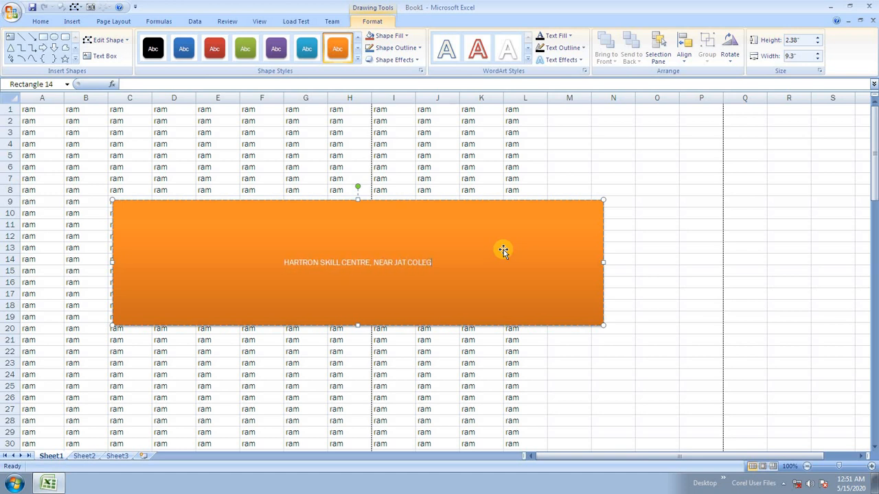
key(BackSpace)
key(BackSpace)
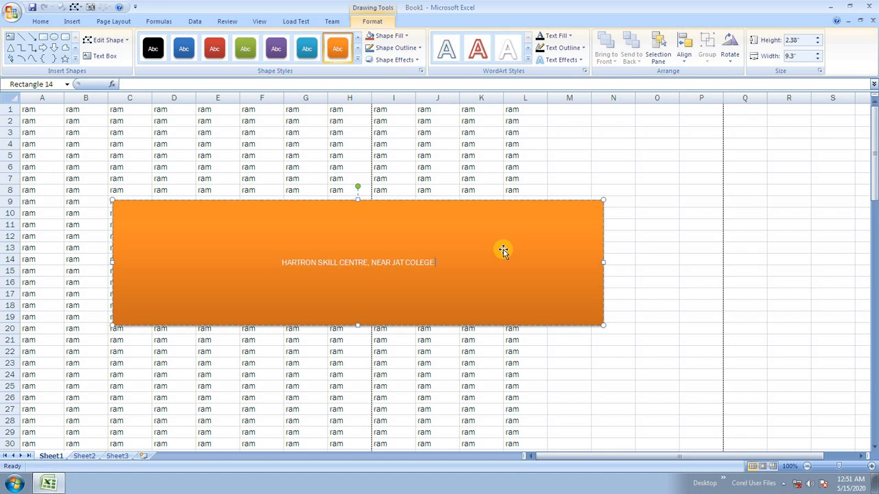
text(, HISAR)
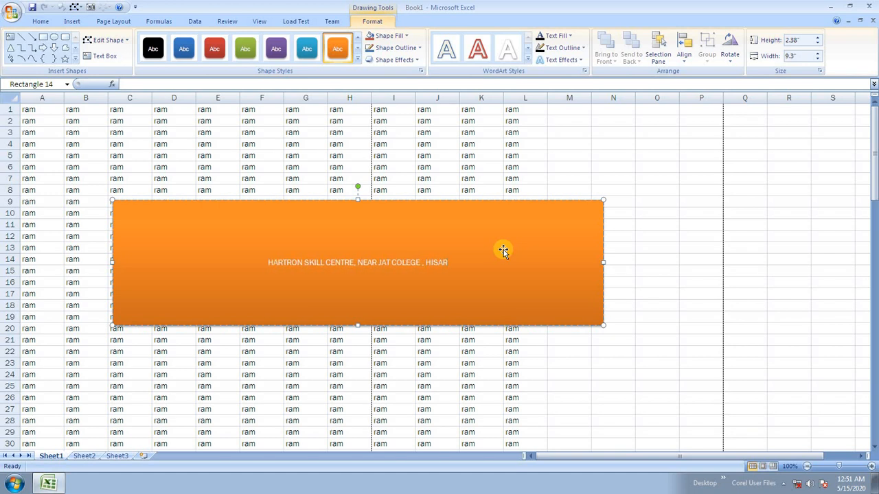
- Enlarge all the text in the orange rectangle until it wraps onto two lines, and make it bold
key(ctrl+a)
key(ctrl+shift+period)
key(ctrl+shift+period)
key(ctrl+shift+period)
key(ctrl+shift+period)
key(ctrl+shift+period)
key(ctrl+shift+period)
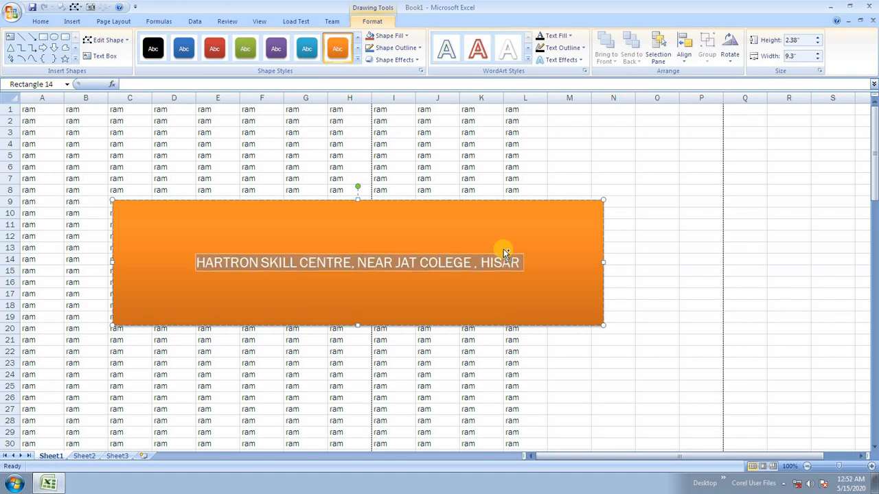
key(ctrl+shift+comma)
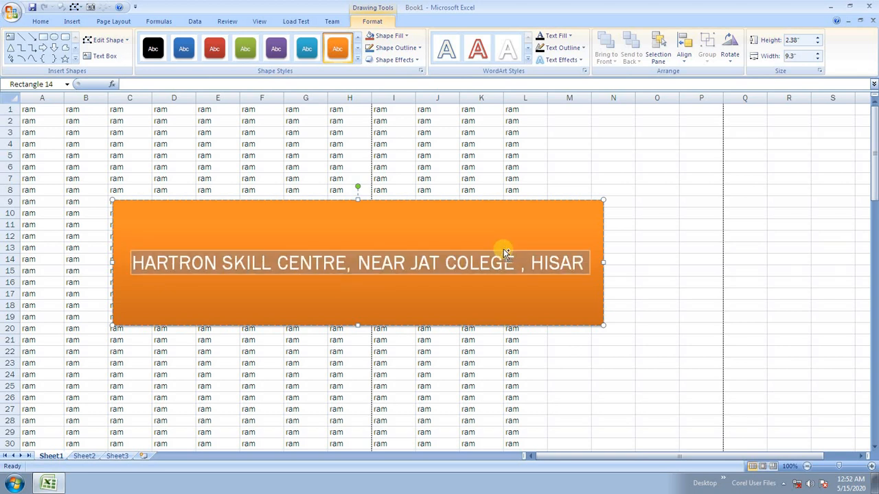
key(ctrl+shift+period)
key(ctrl+shift+period)
key(ctrl+shift+comma)
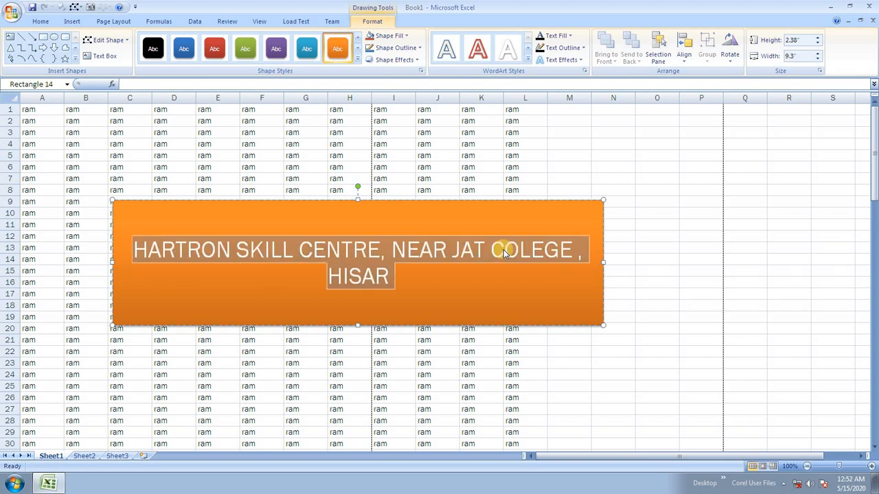
key(ctrl+b)
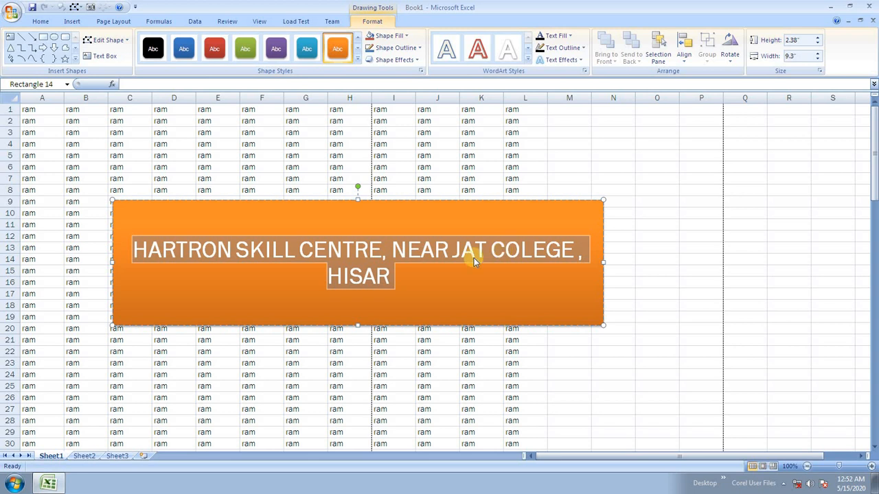
- Move the orange rectangle to span columns E to P and rows 4 to 14
click(614, 319)
click(506, 255)
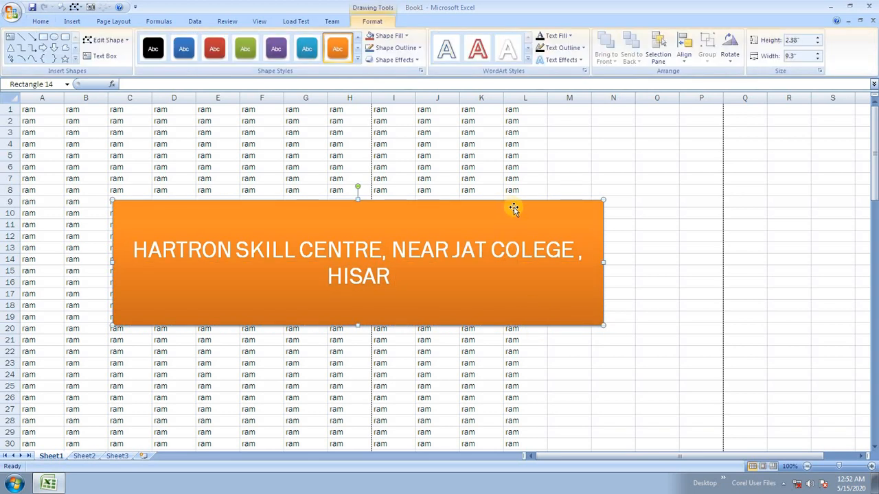
drag(513, 209, 598, 149)
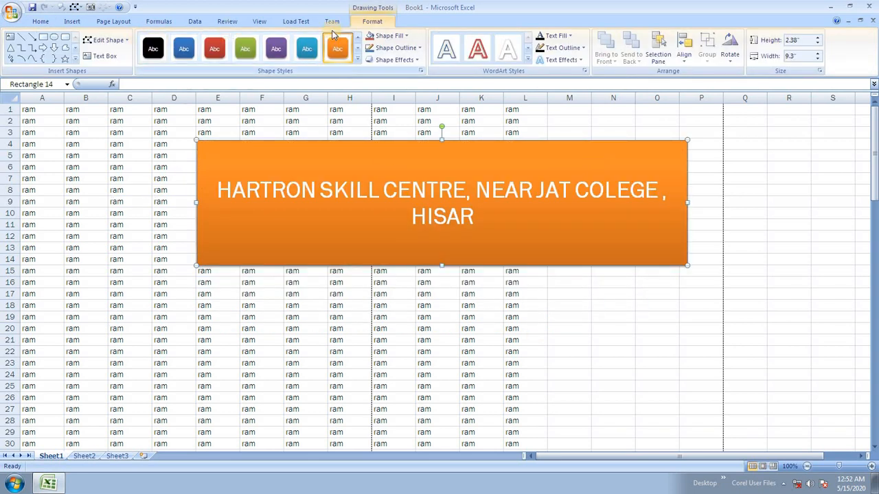
- Open the gallery of workbook themes with the orange rectangle on the sheet
click(112, 21)
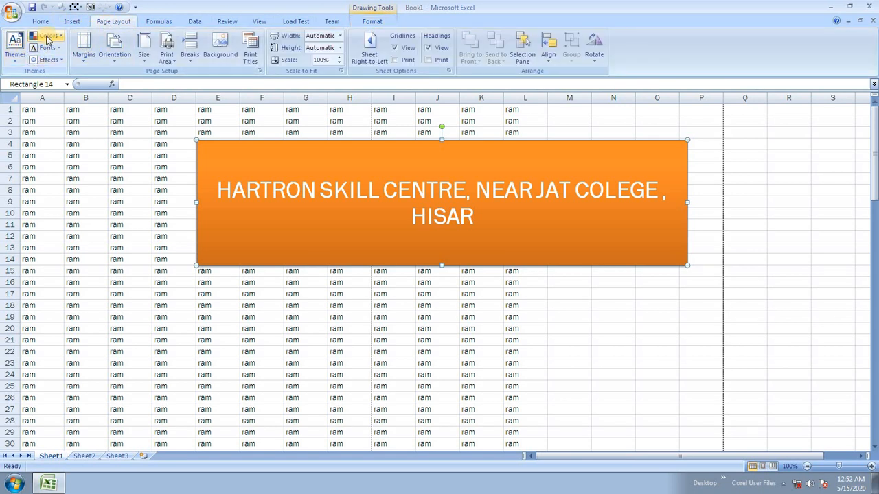
click(15, 47)
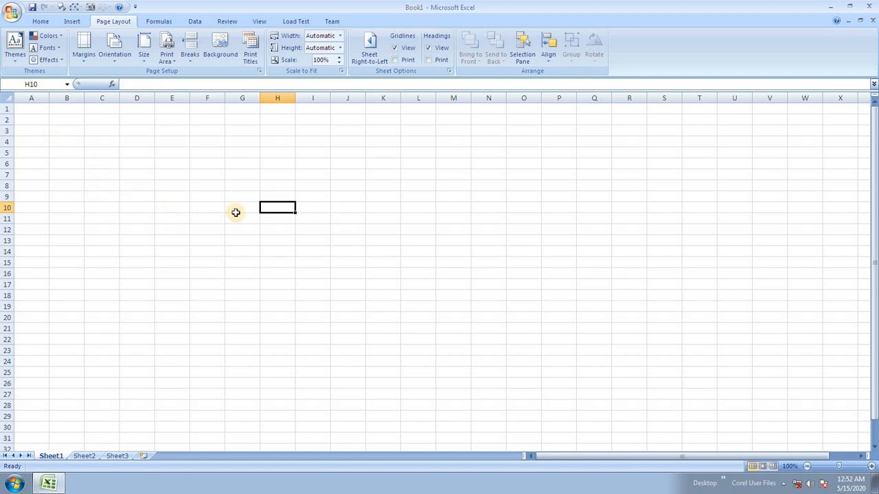
- Look through the built-in workbook themes and theme color sets on the empty sheet
click(15, 55)
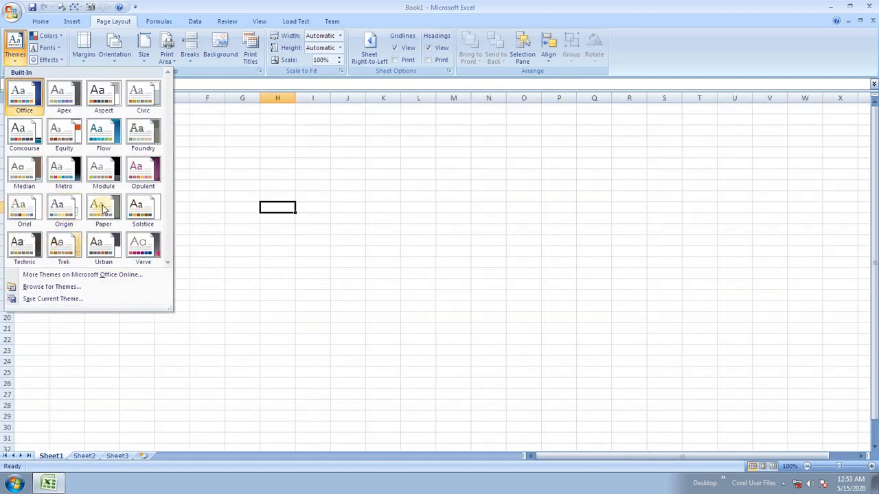
click(410, 255)
click(50, 36)
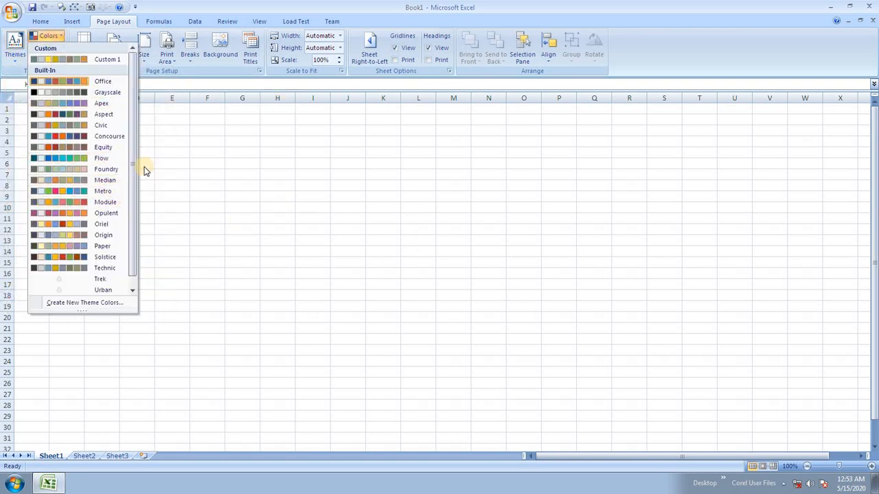
click(233, 233)
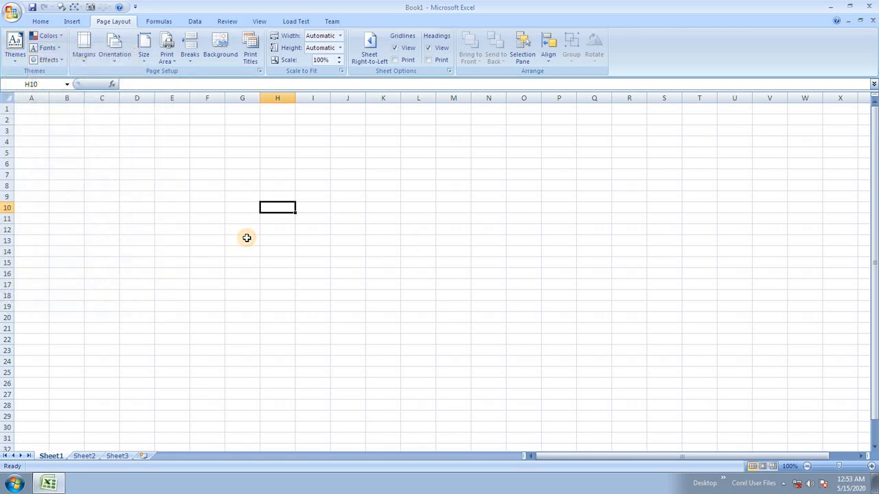
- Draw a rectangle about 7.72" wide and 1.56" high across columns G to R and rows 9 to 16
click(67, 21)
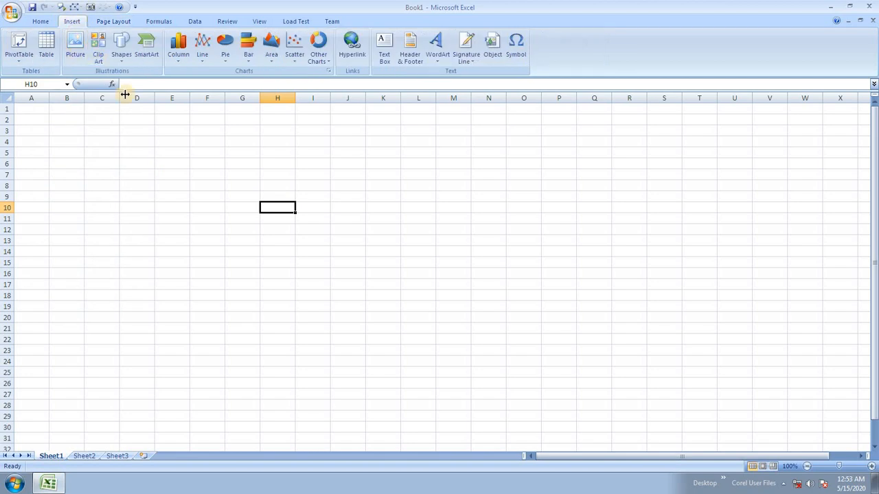
click(123, 58)
click(147, 83)
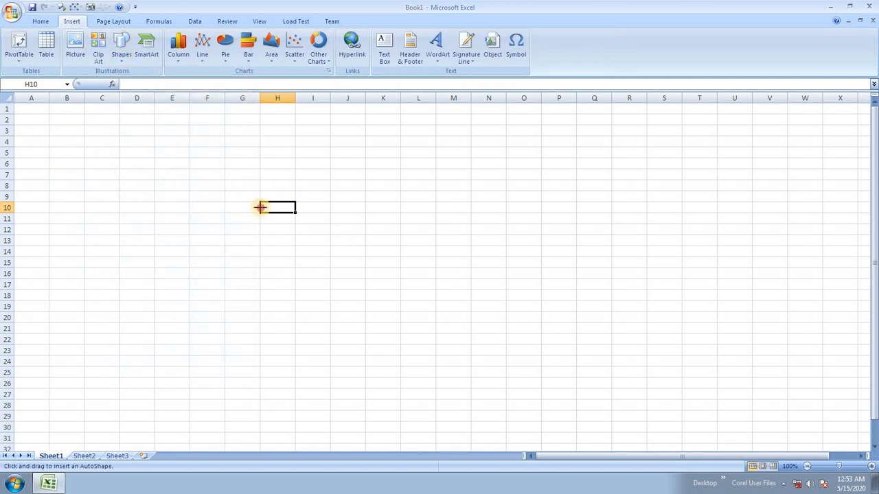
drag(231, 194, 638, 276)
- Add the text "WELCOME TO HARTRON SKILL CENTRE" inside the rectangle
right_click(427, 236)
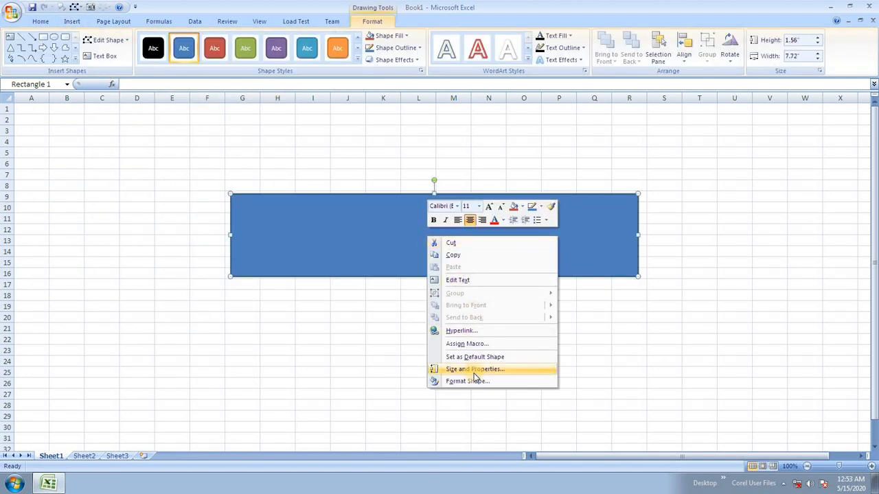
click(478, 282)
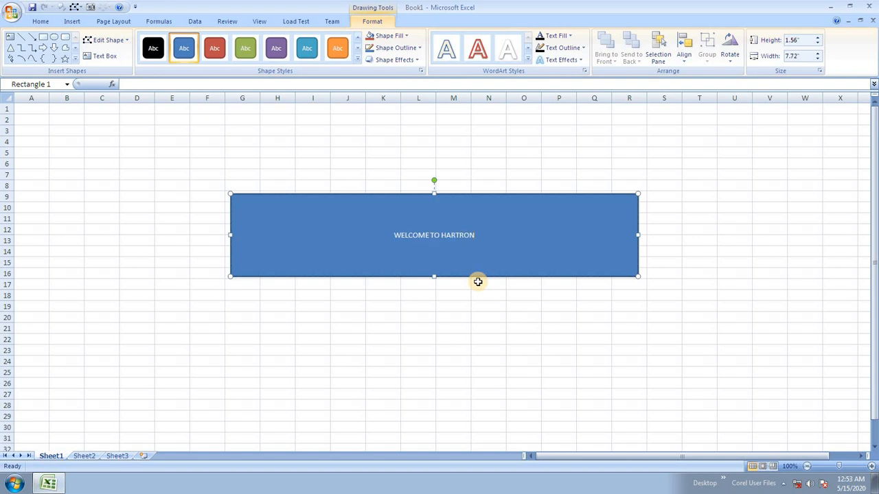
text(SKI)
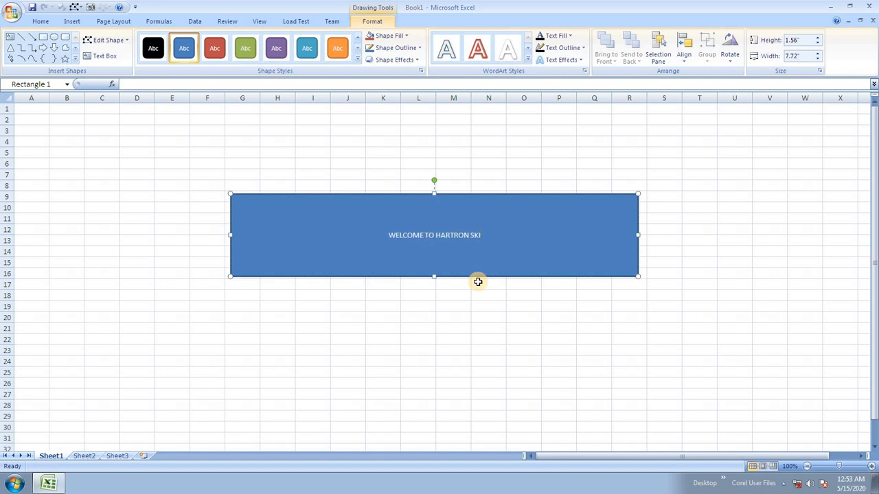
text(LL CENTRE)
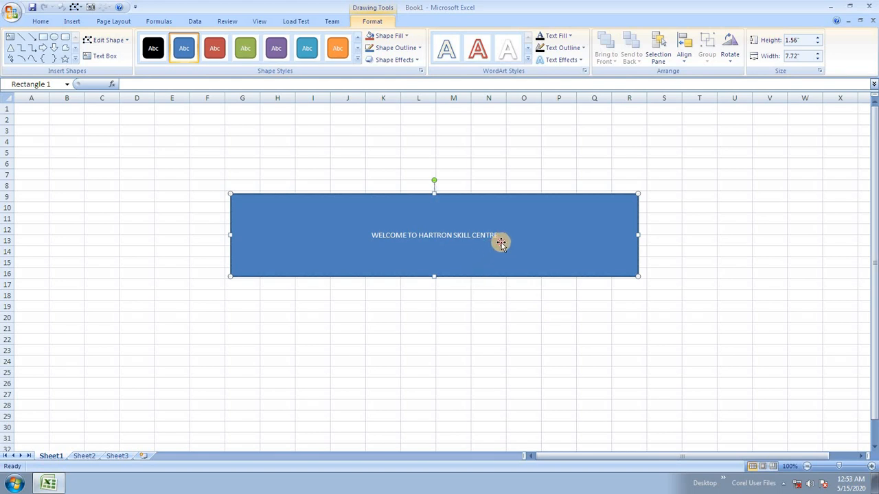
- Enlarge the rectangle's text as far as it still fits on one line and make it bold
key(ctrl+shift+period)
key(ctrl+shift+period)
key(ctrl+shift+period)
key(ctrl+shift+period)
key(ctrl+shift+period)
key(ctrl+shift+period)
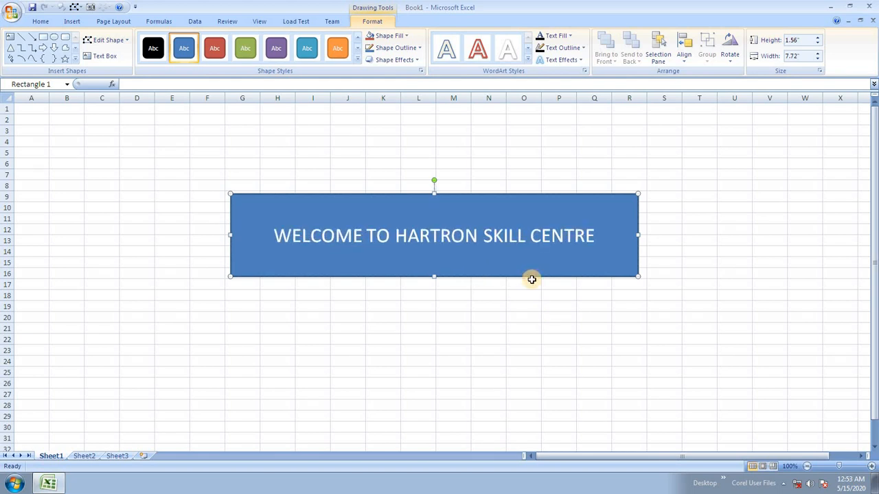
key(ctrl+shift+period)
key(ctrl+shift+period)
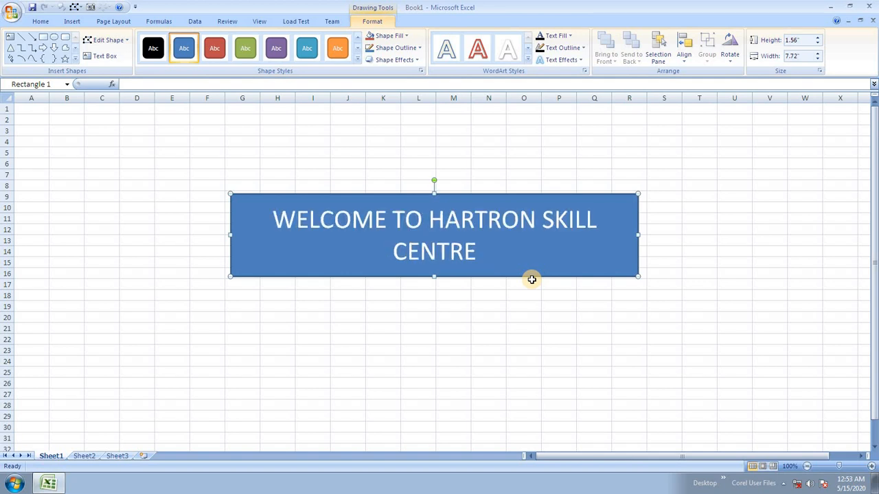
key(ctrl+shift+comma)
key(ctrl+b)
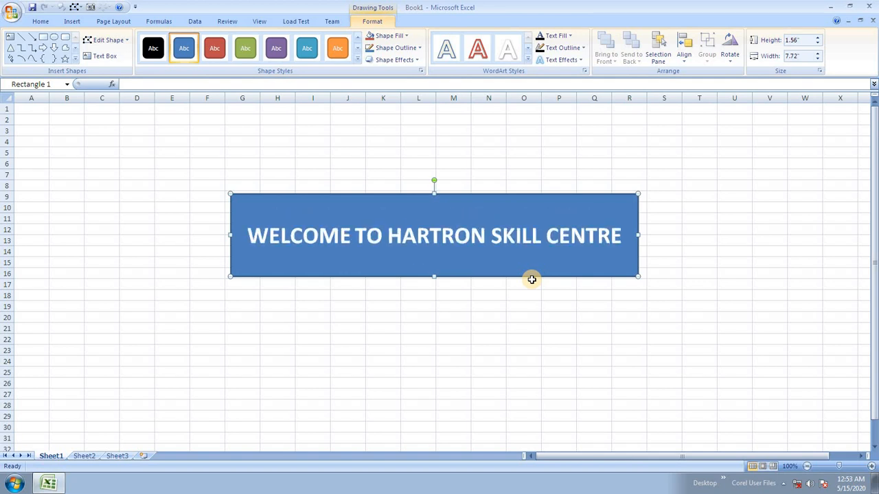
- Give the rectangle the aqua-blue gradient shape style with white text
click(338, 55)
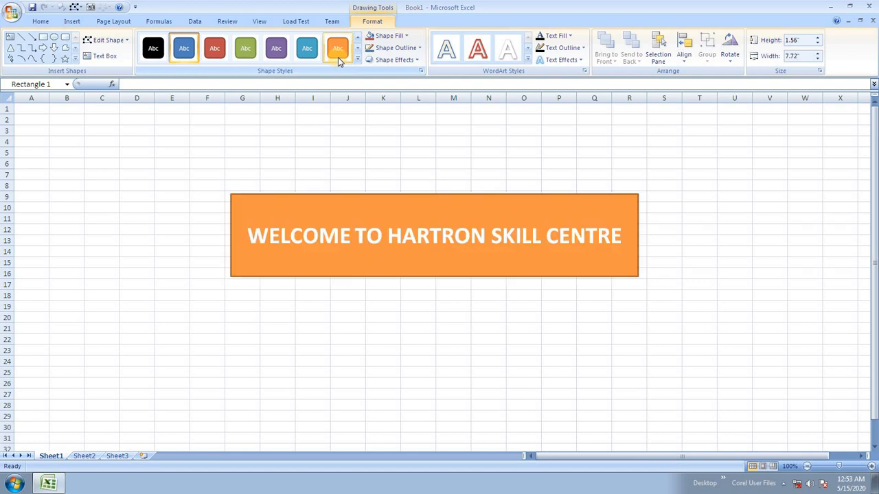
click(357, 59)
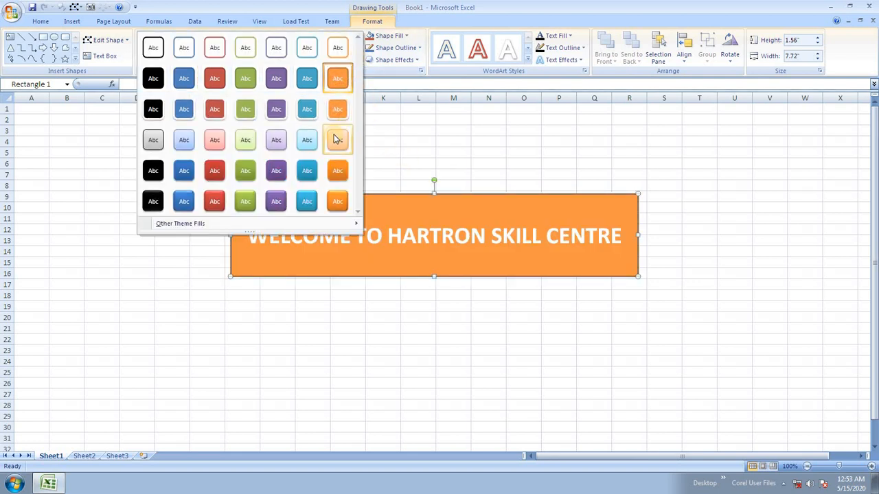
click(310, 169)
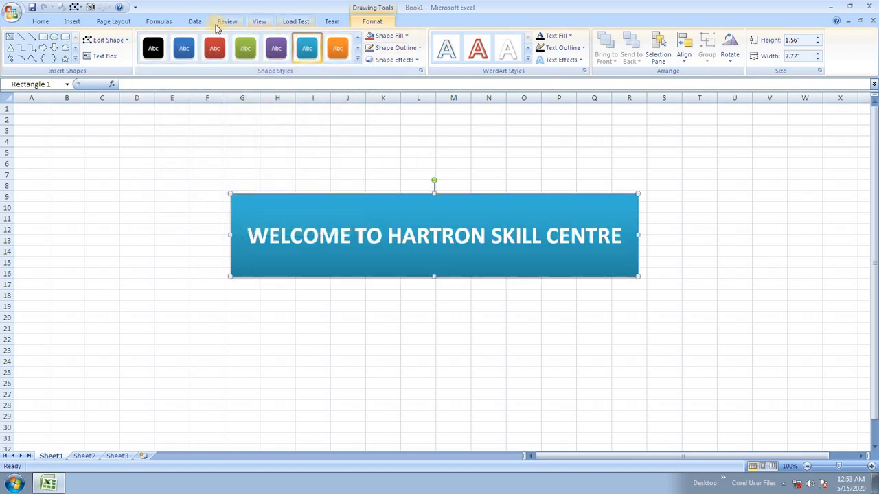
- Preview the built-in themes, theme colors and theme effects on the welcome rectangle
click(117, 22)
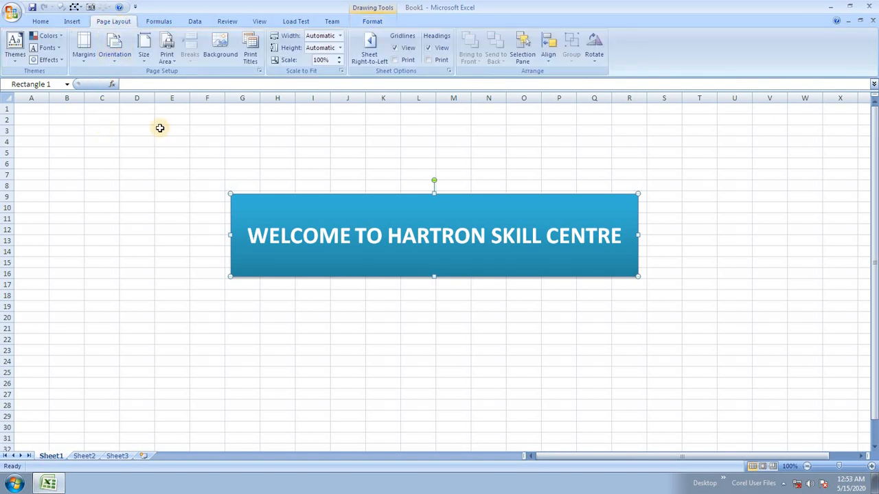
click(15, 48)
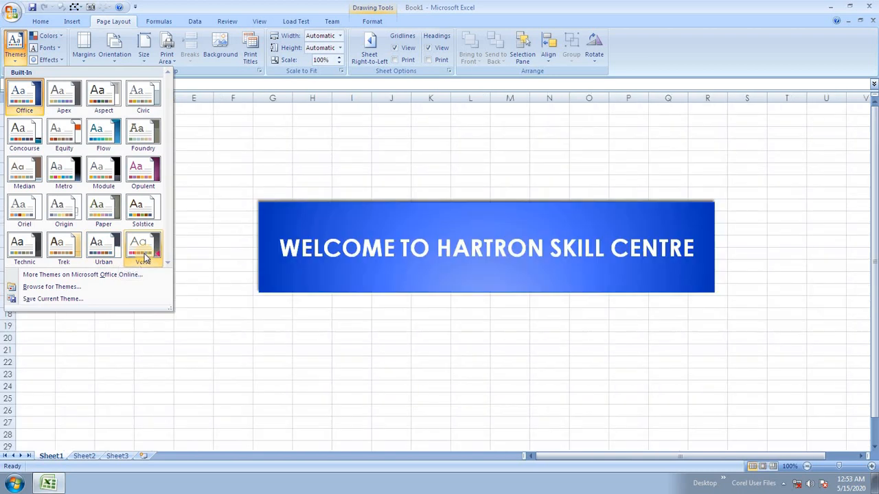
click(230, 181)
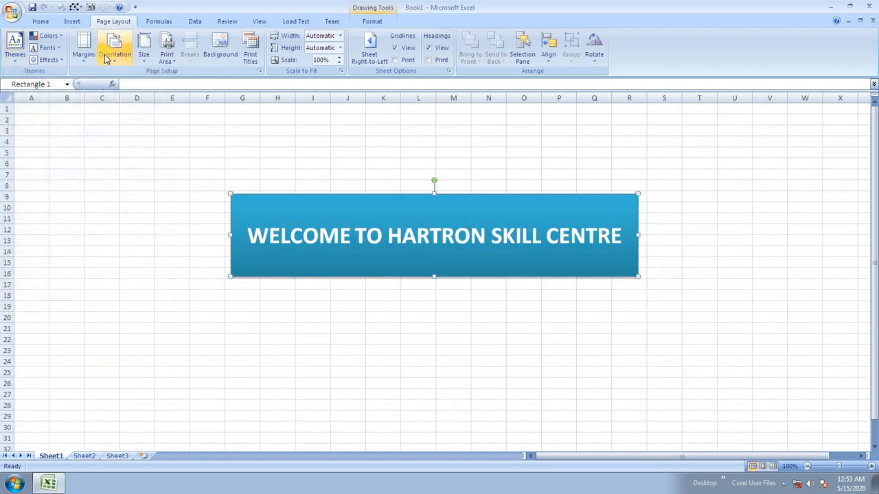
click(48, 36)
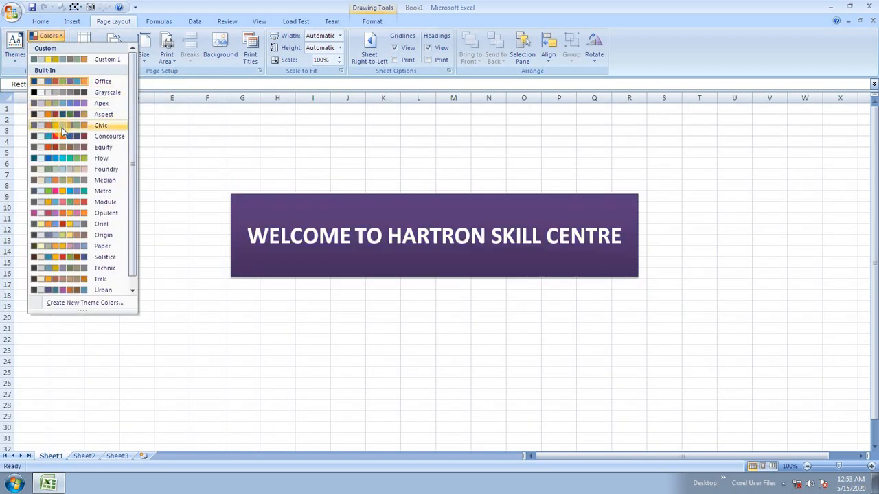
click(189, 167)
click(54, 59)
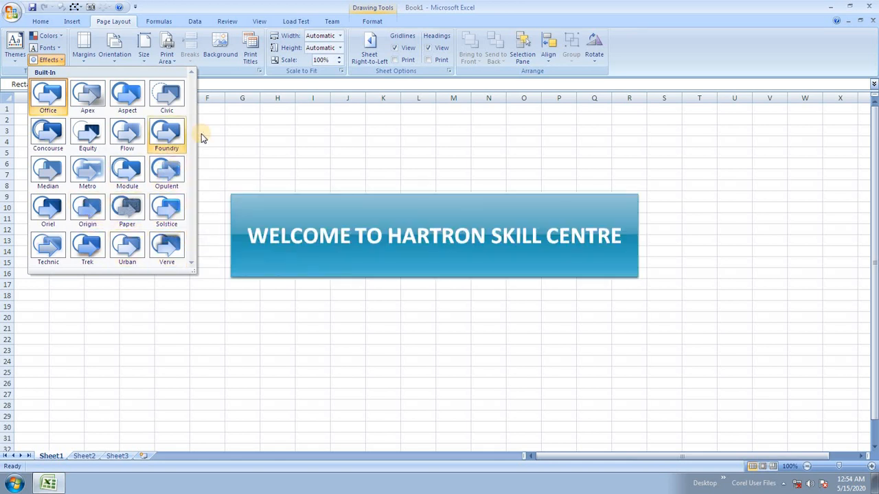
click(407, 237)
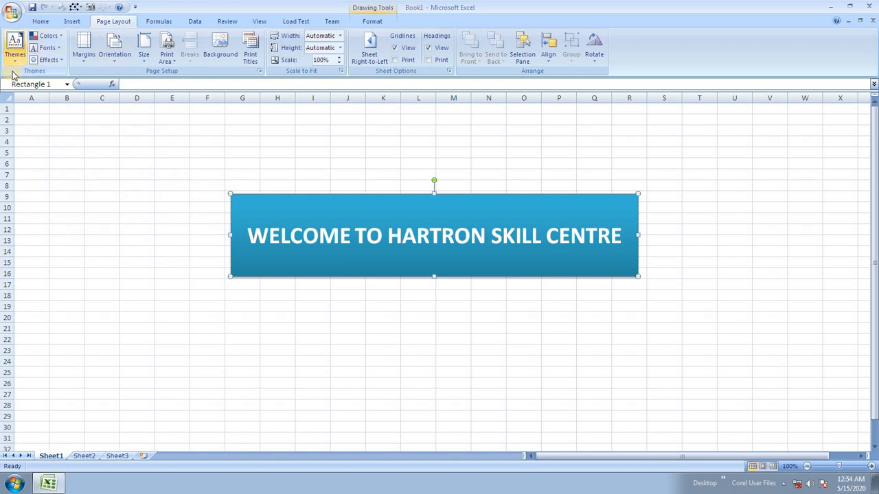
- Draw an oval about 1.59" wide and 4.12" high over columns B to D and apply the olive-green filled shape style
click(72, 22)
click(121, 48)
click(148, 84)
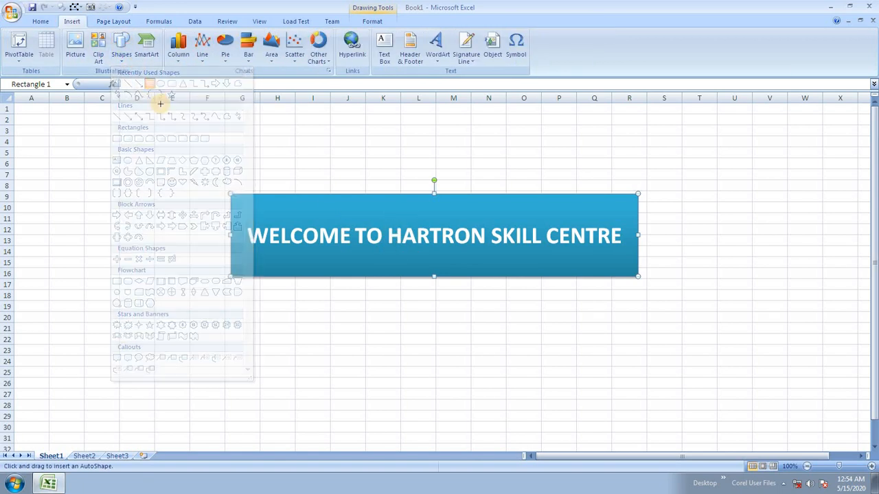
click(122, 48)
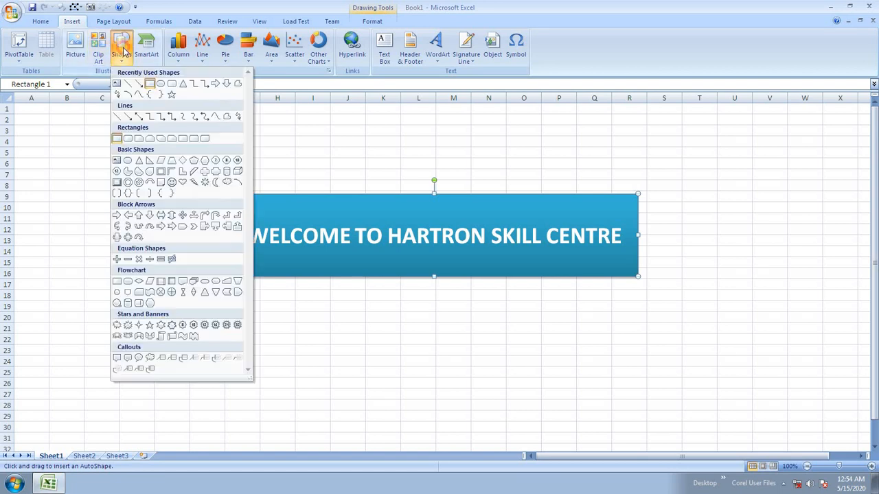
click(159, 83)
drag(69, 154, 154, 372)
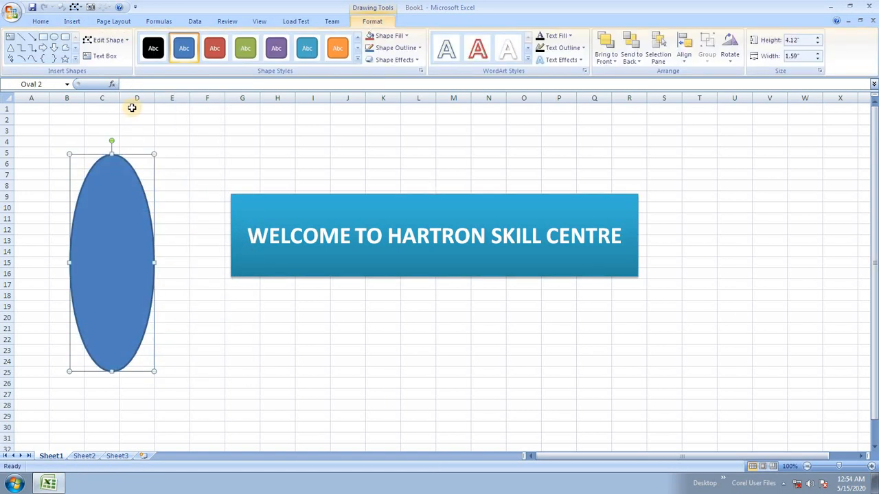
click(245, 48)
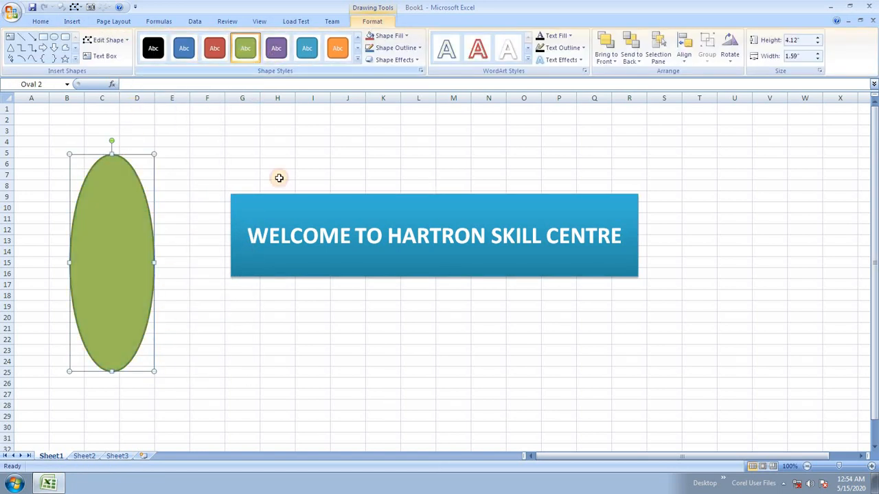
- Add the text "HELLO" to the green oval and adjust its font size until it wraps onto three lines
right_click(108, 209)
click(163, 257)
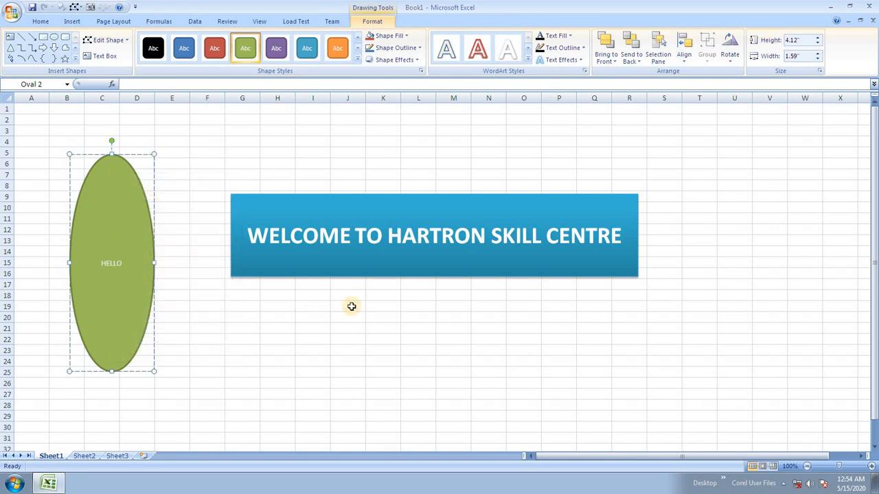
key(ctrl+shift+period)
key(ctrl+shift+period)
key(ctrl+shift+period)
key(ctrl+shift+period)
key(ctrl+shift+period)
key(ctrl+shift+period)
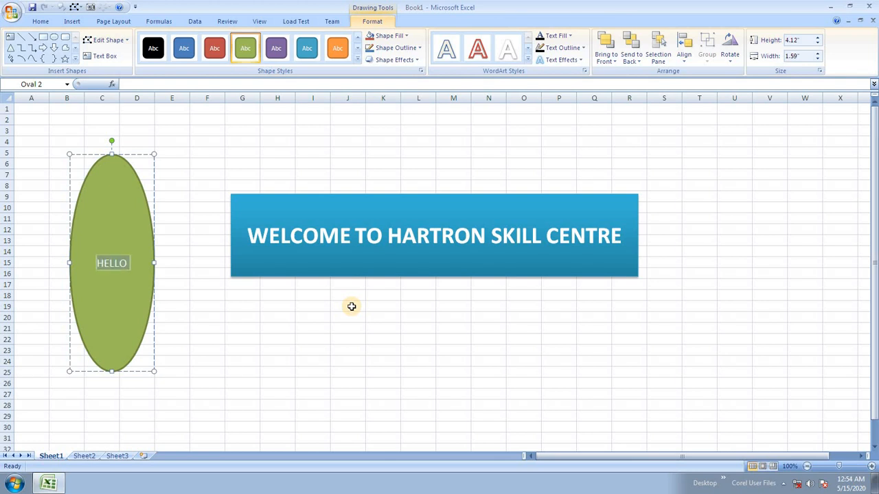
key(ctrl+shift+period)
key(ctrl+shift+period)
key(ctrl+shift+period)
key(ctrl+shift+period)
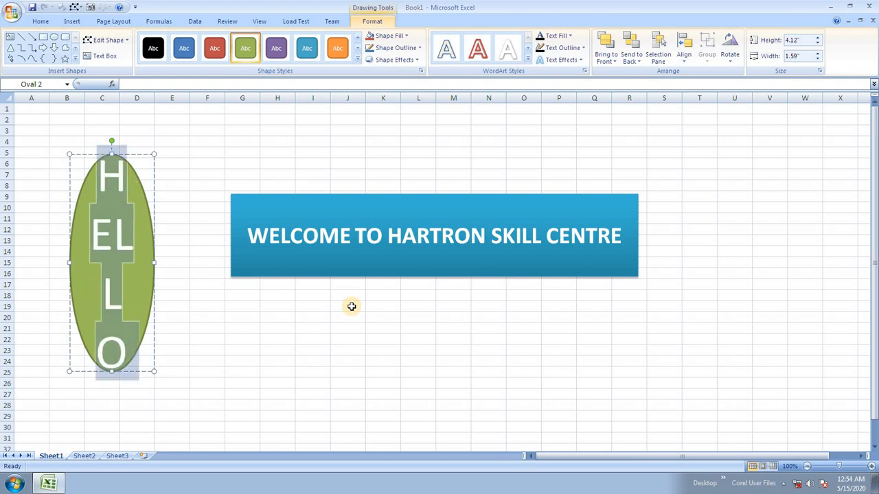
key(ctrl+shift+comma)
key(ctrl+shift+comma)
key(ctrl+shift+comma)
key(ctrl+shift+comma)
key(ctrl+shift+comma)
key(ctrl+shift+comma)
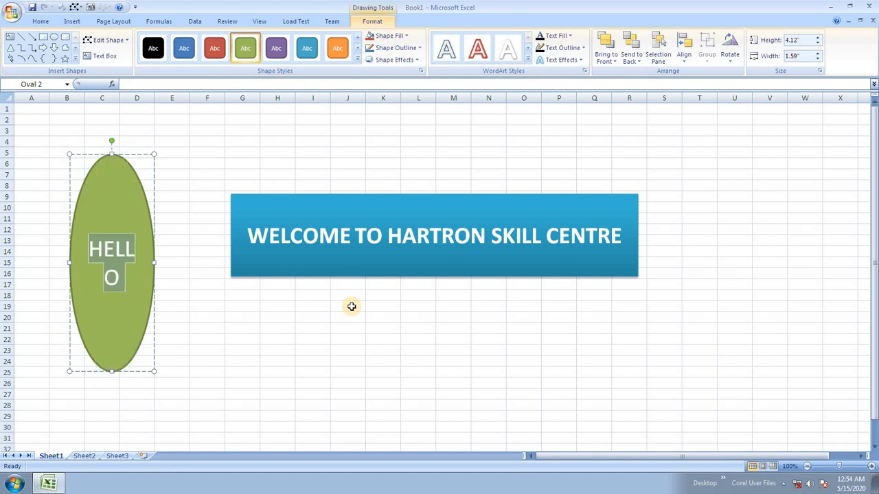
key(ctrl+shift+period)
key(ctrl+shift+period)
key(ctrl+shift+period)
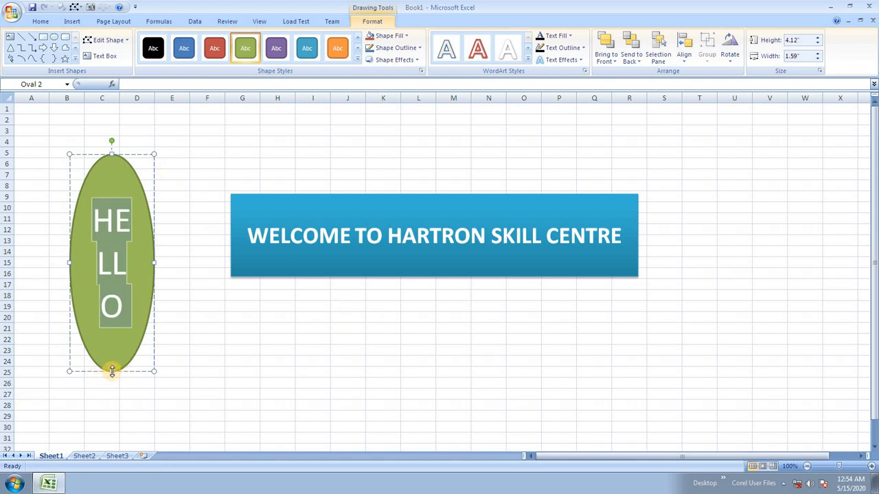
- Stretch the green oval downward and upward to about 5.83" high, spanning rows 1 to 29, and deselect it
drag(111, 371, 112, 415)
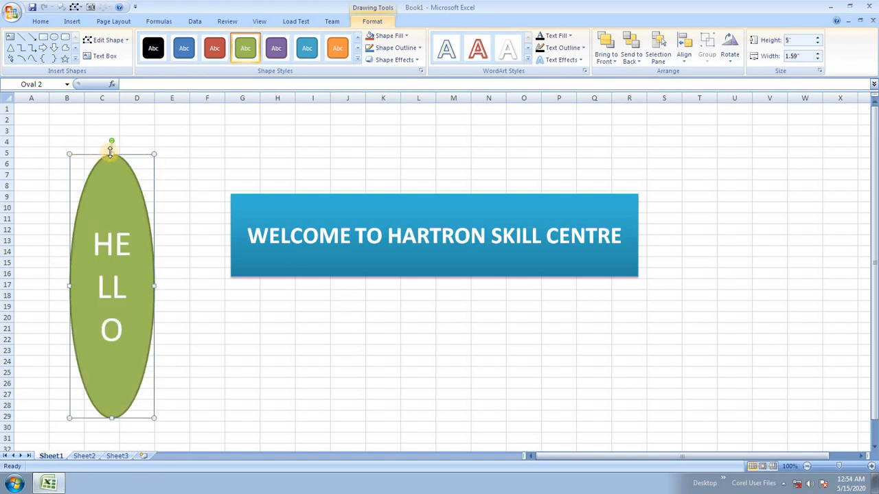
drag(111, 154, 114, 110)
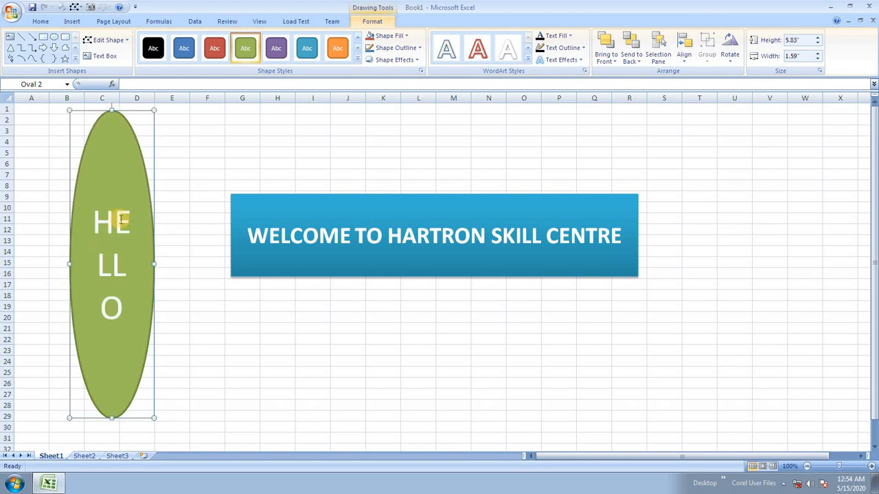
click(194, 203)
click(123, 203)
click(232, 150)
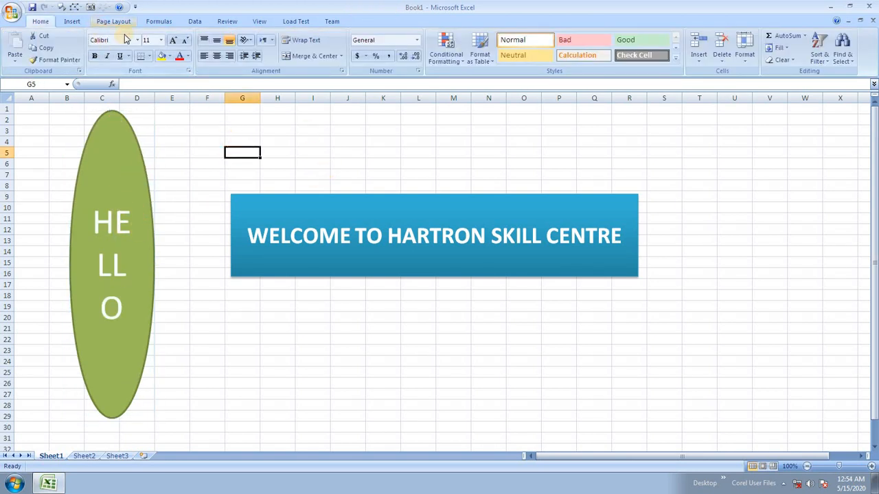
- Preview the theme colors, theme fonts, theme effects and built-in themes on the green oval and the welcome rectangle without applying any
click(113, 22)
click(48, 36)
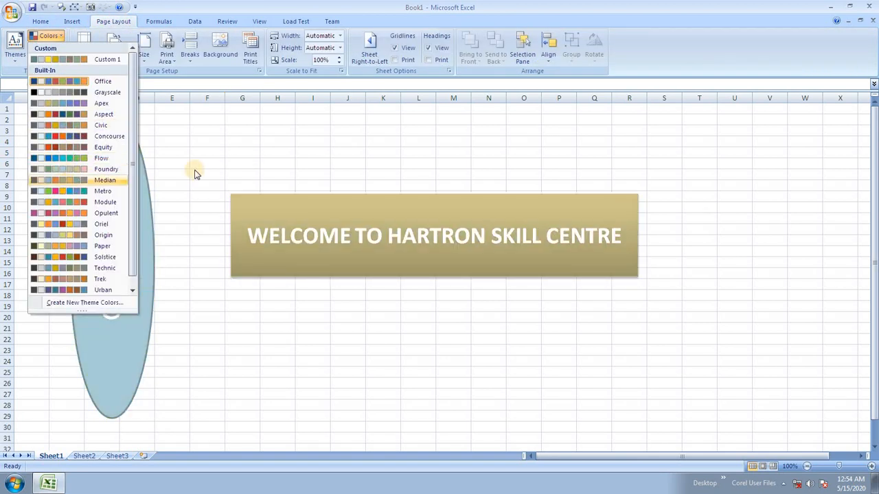
click(253, 148)
click(46, 48)
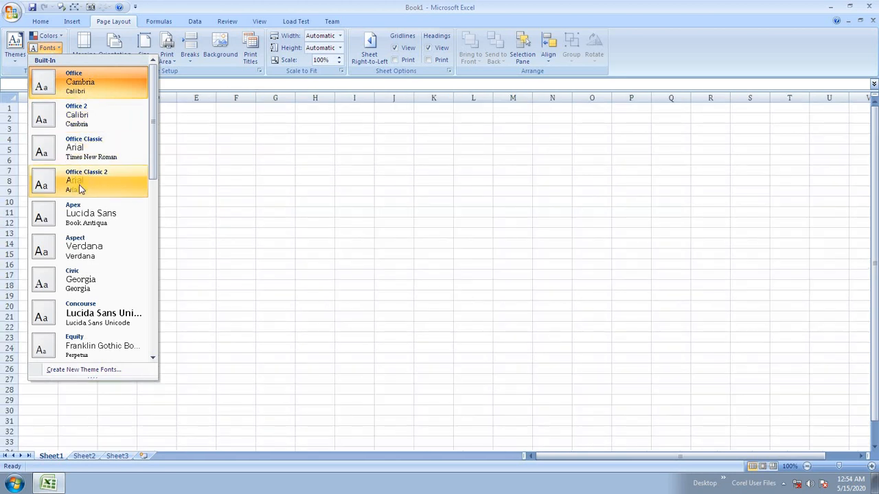
click(274, 155)
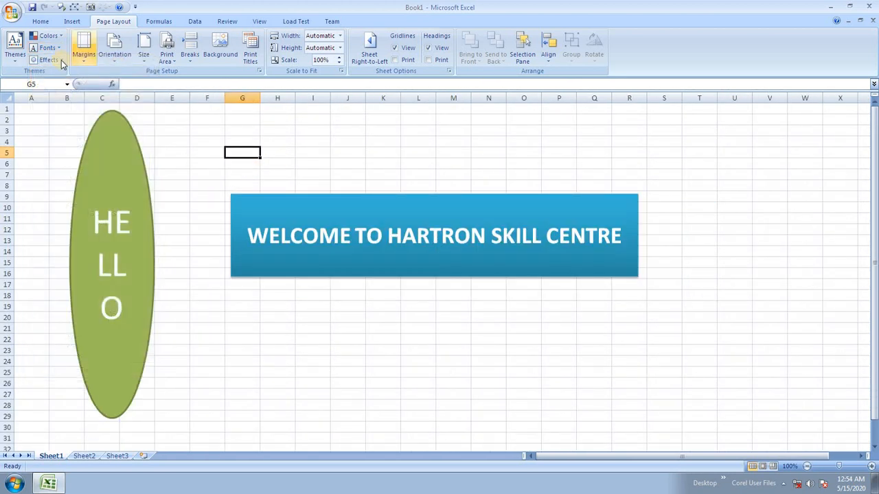
click(55, 59)
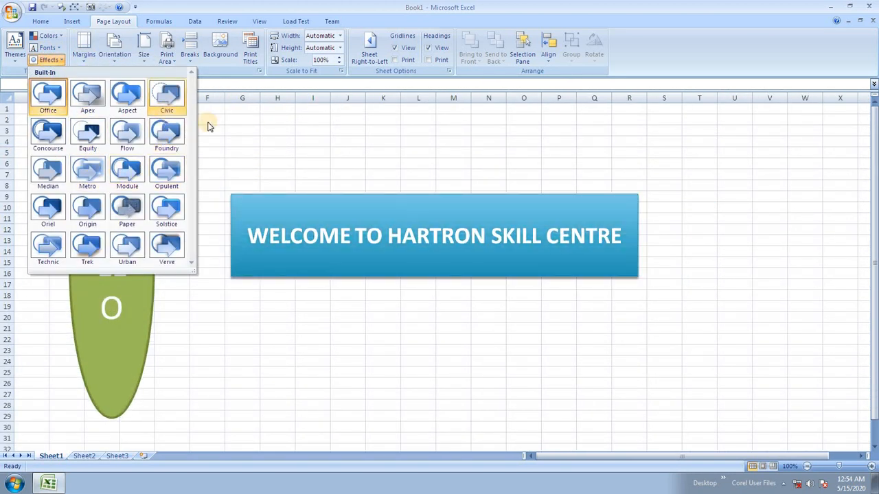
click(313, 130)
click(14, 45)
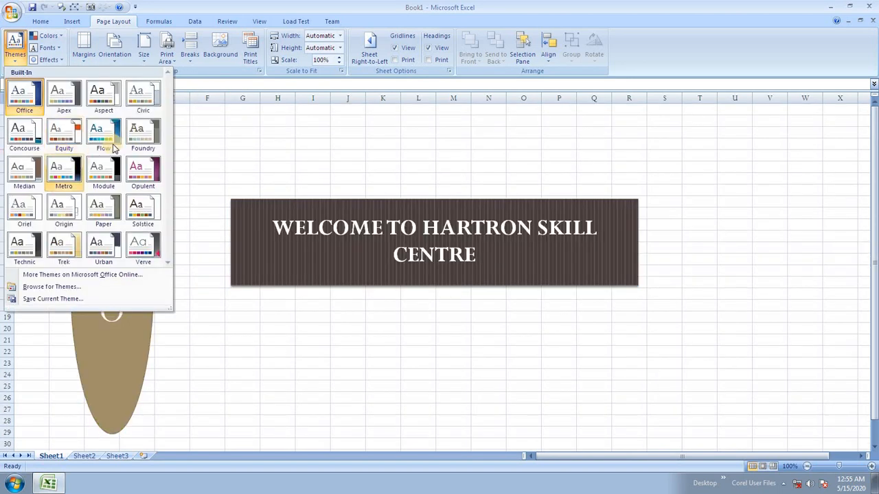
click(336, 142)
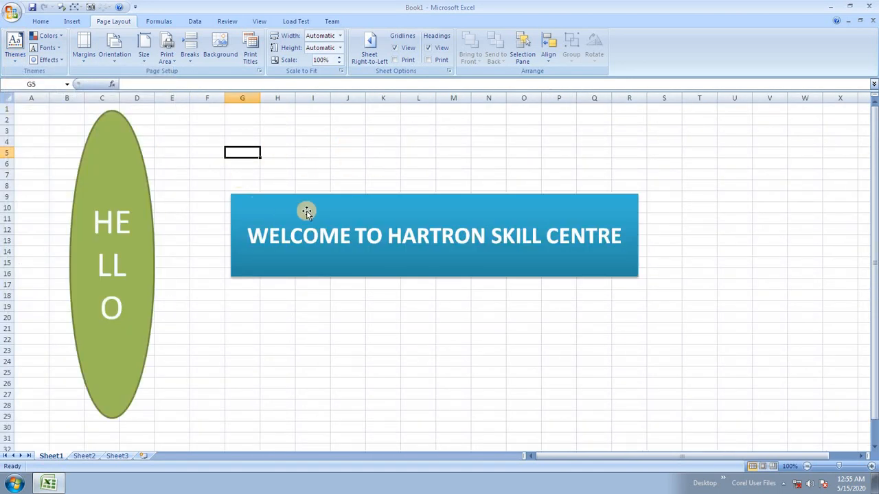
- Delete the welcome rectangle and the green HELLO oval from the sheet
click(323, 199)
key(Delete)
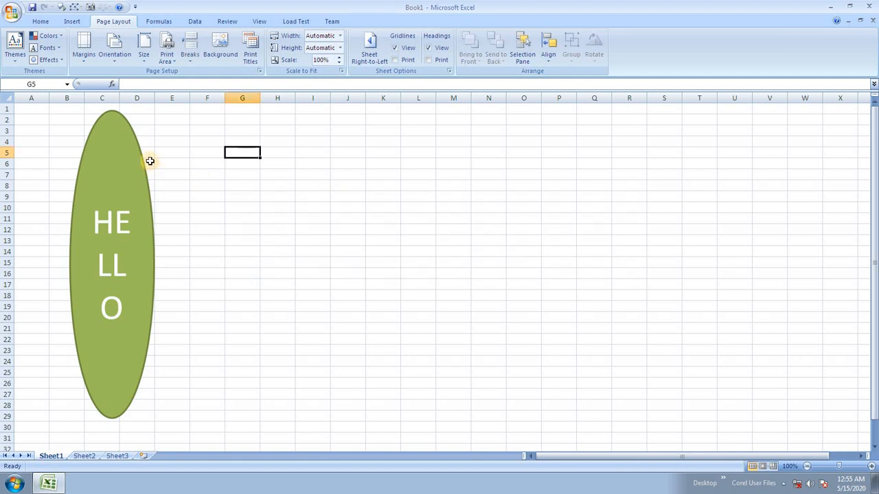
click(122, 138)
key(Delete)
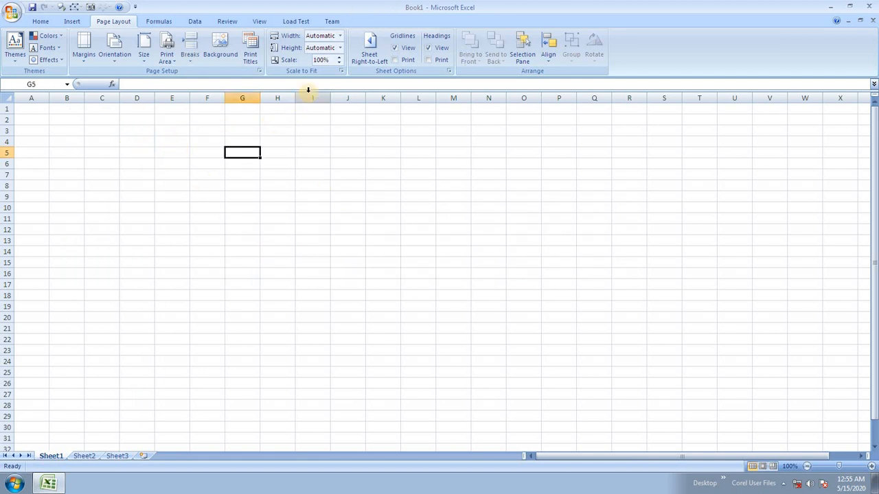
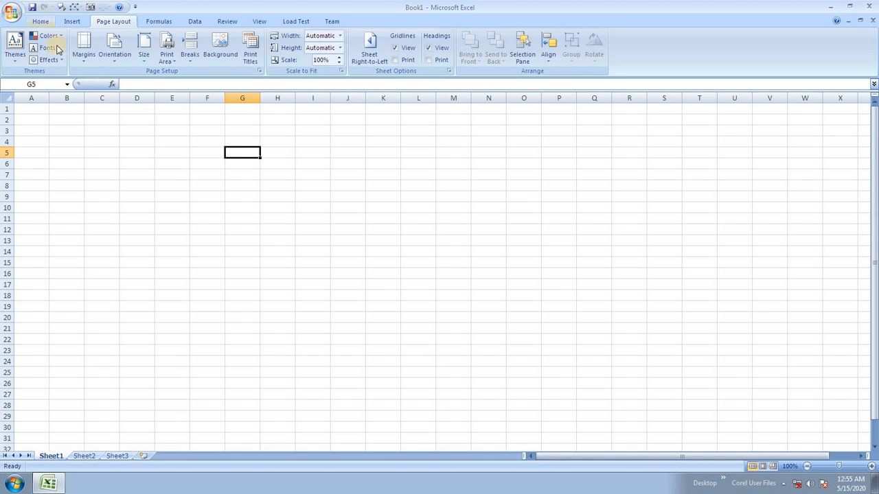
- Try to open the print preview of the empty sheet, and close the help window and message
drag(32, 100, 56, 136)
click(160, 142)
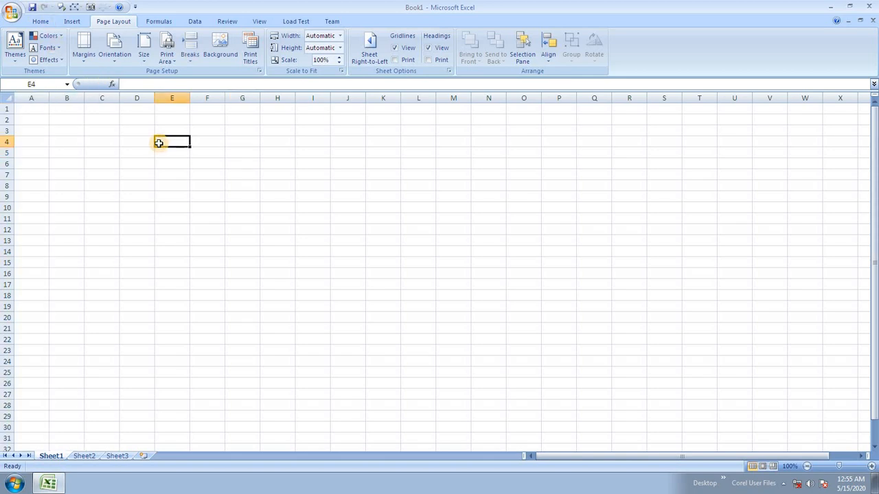
key(ctrl+F2)
key(F1)
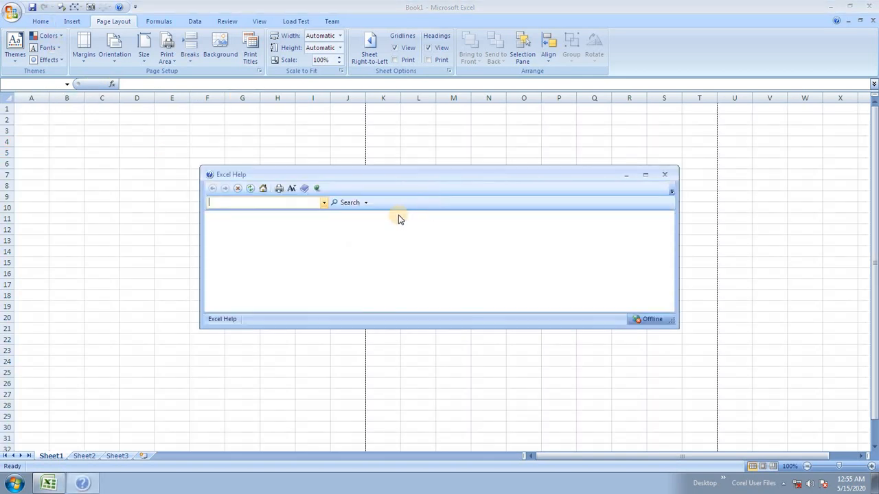
click(663, 177)
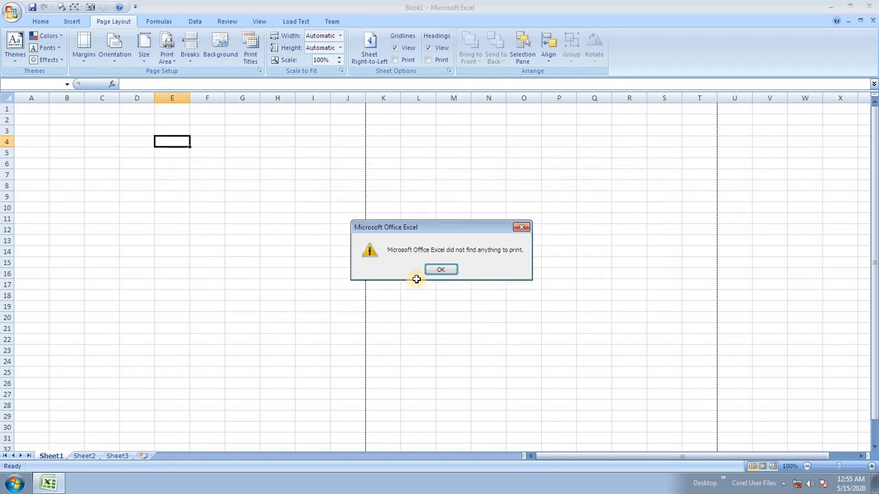
click(418, 275)
click(182, 187)
- Fill every cell of the range A1:K23 with the text "RAM" in a single entry
drag(37, 111, 386, 347)
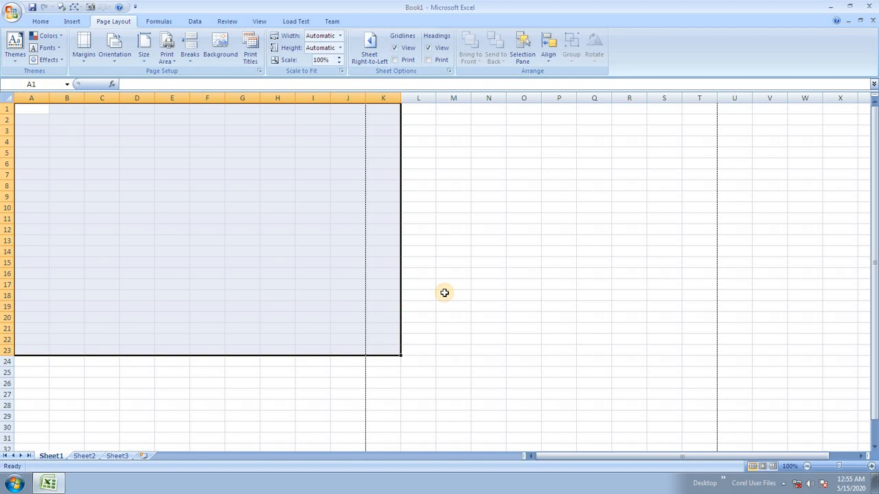
text(RA)
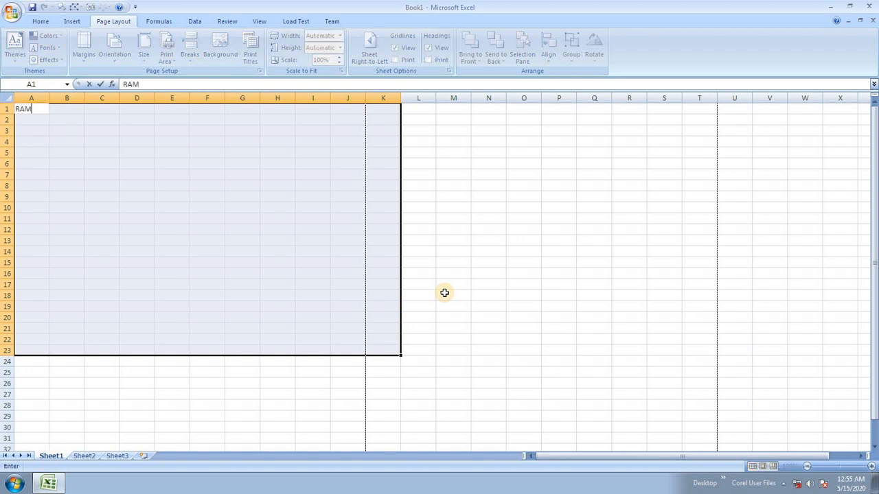
text(M)
key(ctrl+Return)
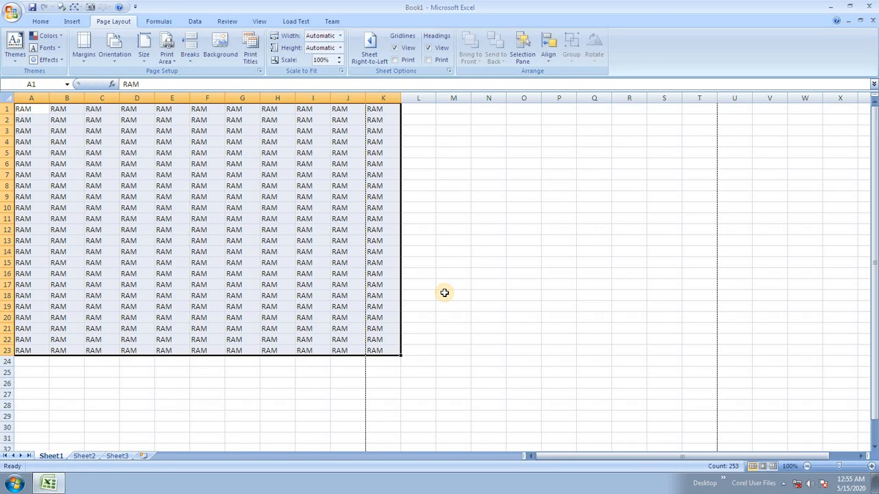
click(393, 263)
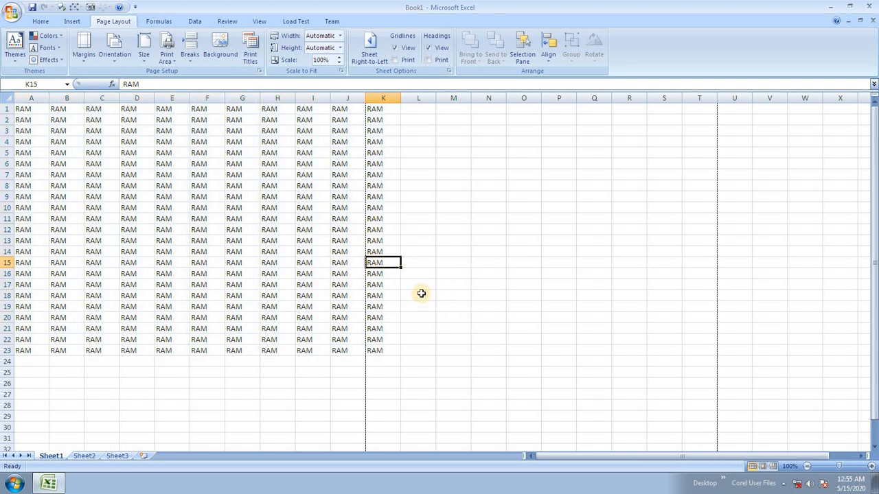
- Apply the Narrow page margins and check the RAM data in print preview, zoomed in
click(84, 50)
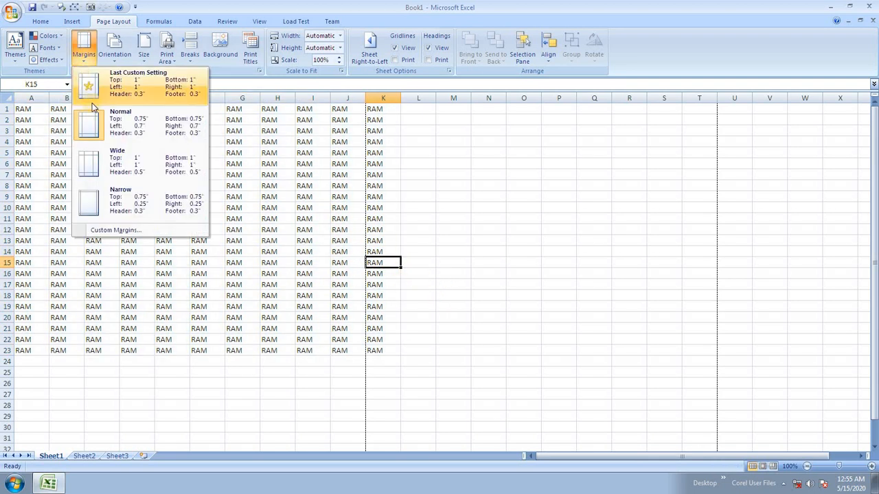
click(128, 198)
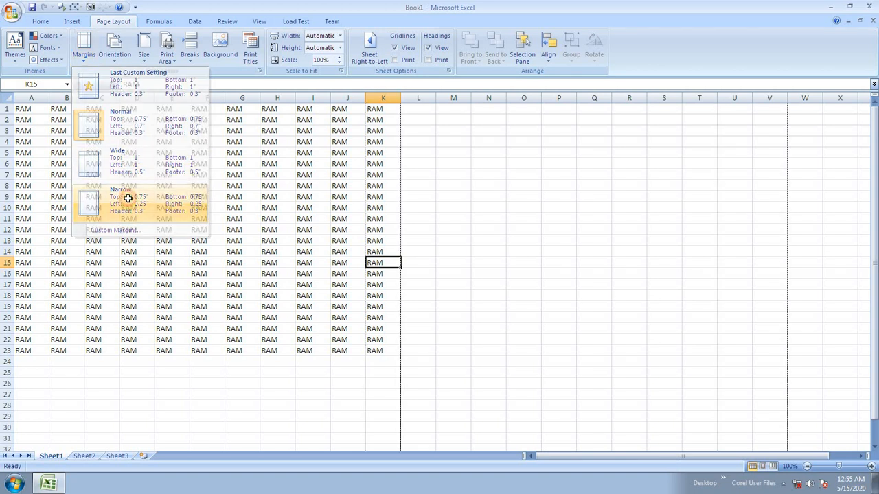
click(274, 241)
key(ctrl+F2)
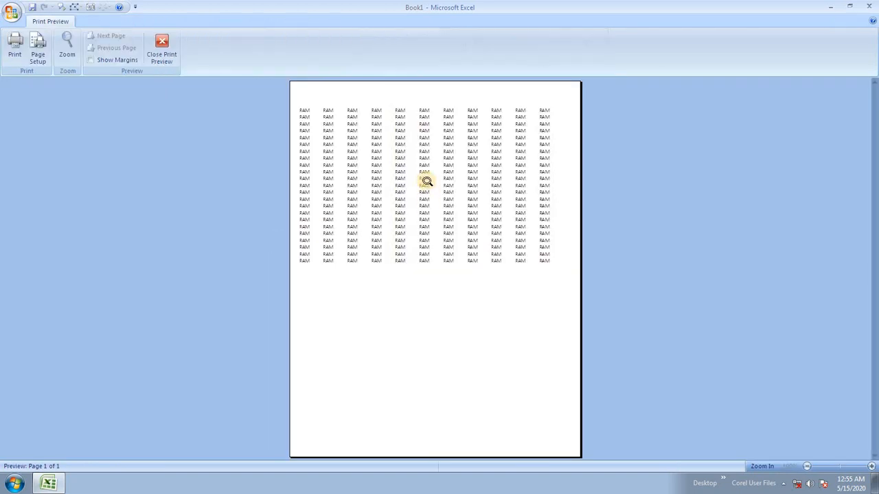
click(453, 168)
click(441, 201)
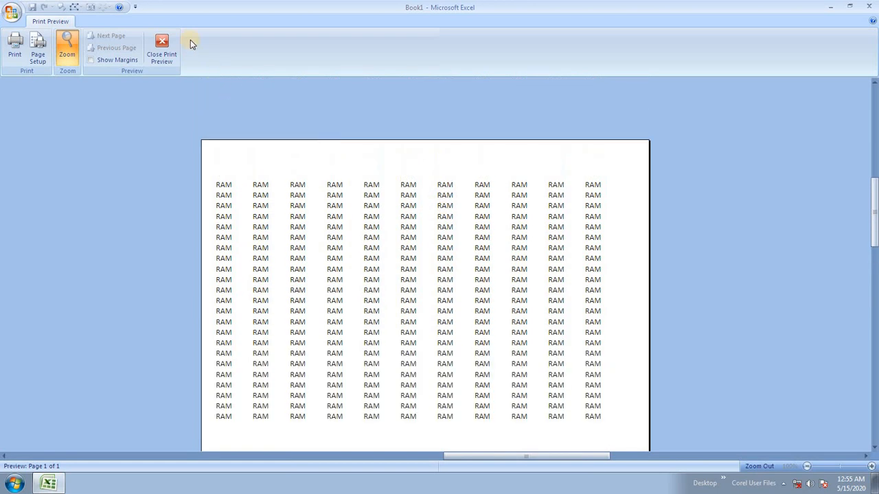
click(162, 48)
- Apply the Normal page margins and check both pages of the RAM data in print preview
click(84, 52)
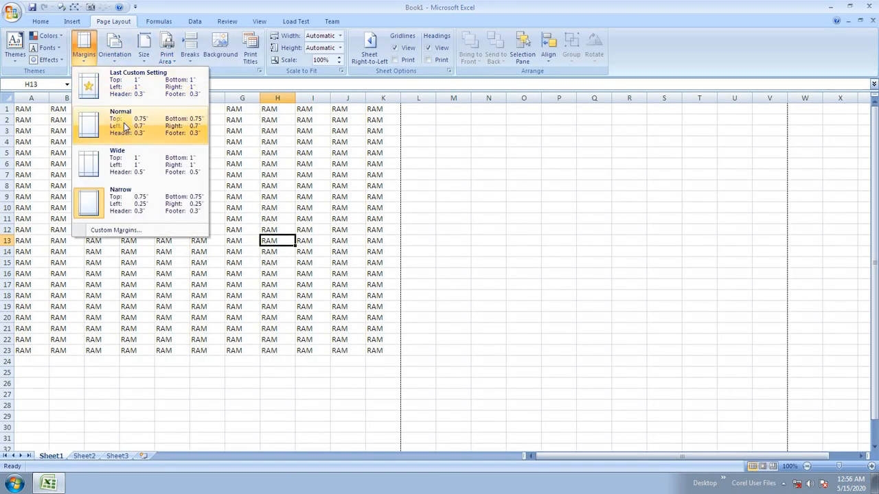
click(89, 122)
key(ctrl+F2)
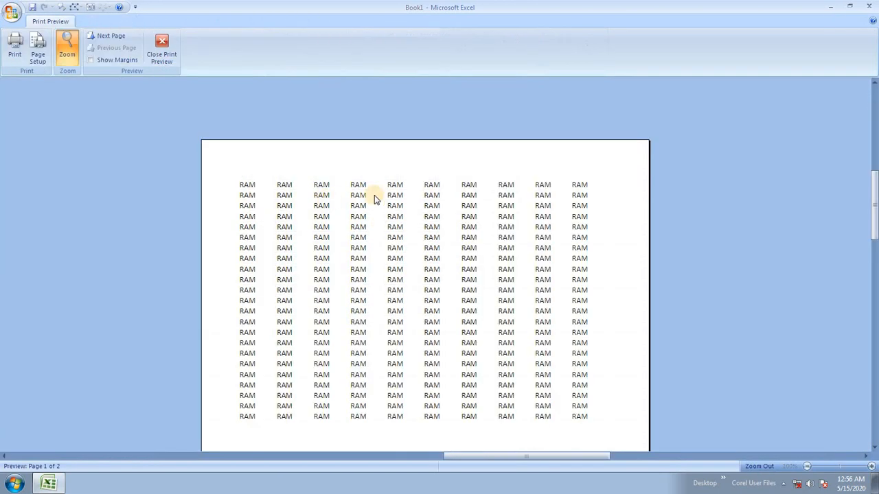
click(108, 41)
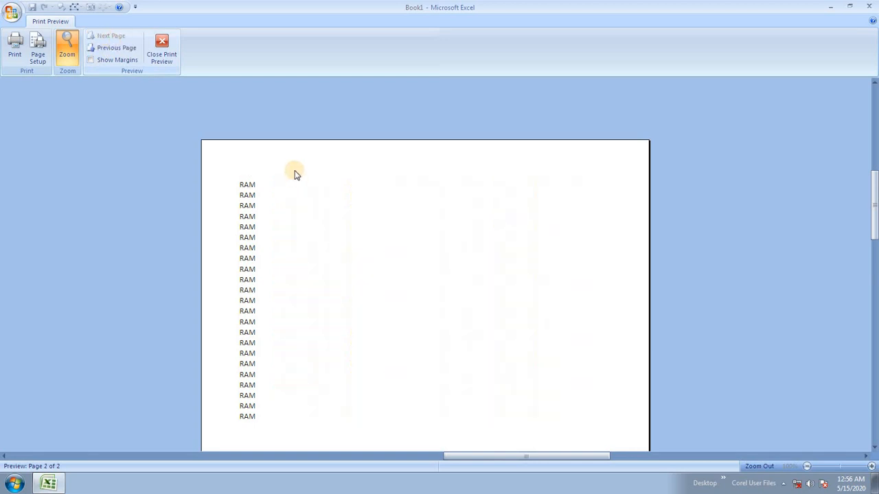
click(162, 59)
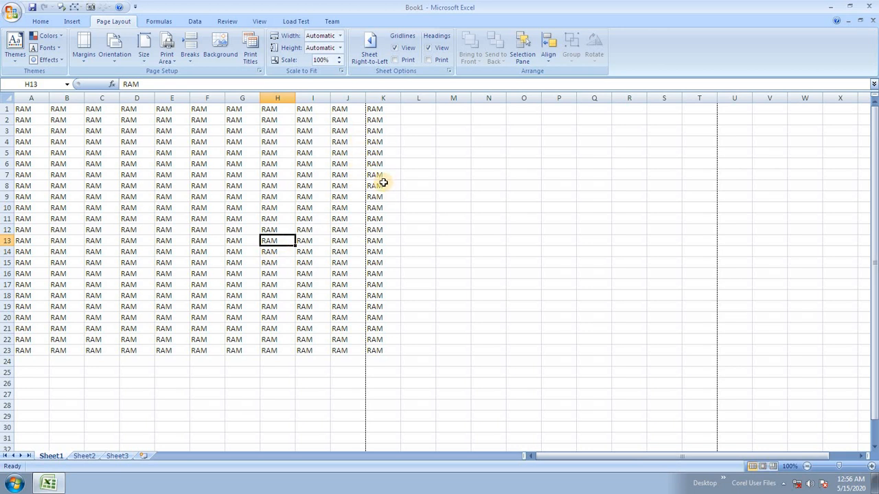
- Set custom page margins with the left and right margins at 0.3
click(84, 48)
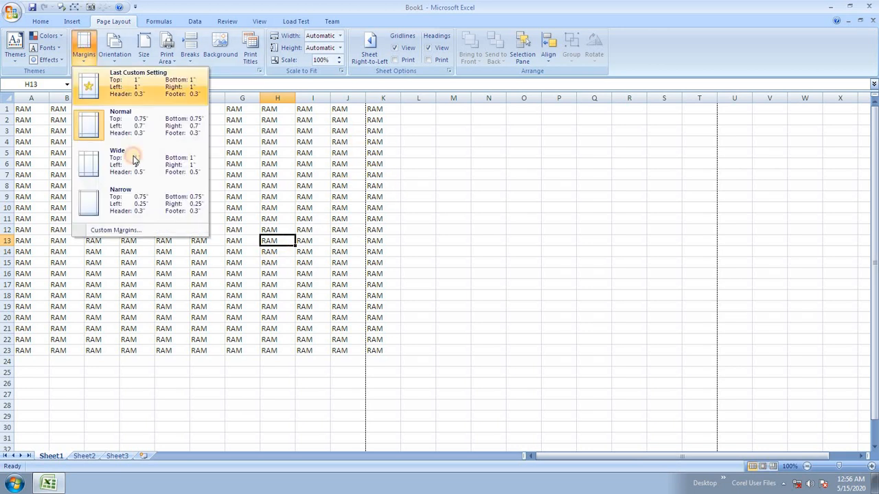
click(134, 232)
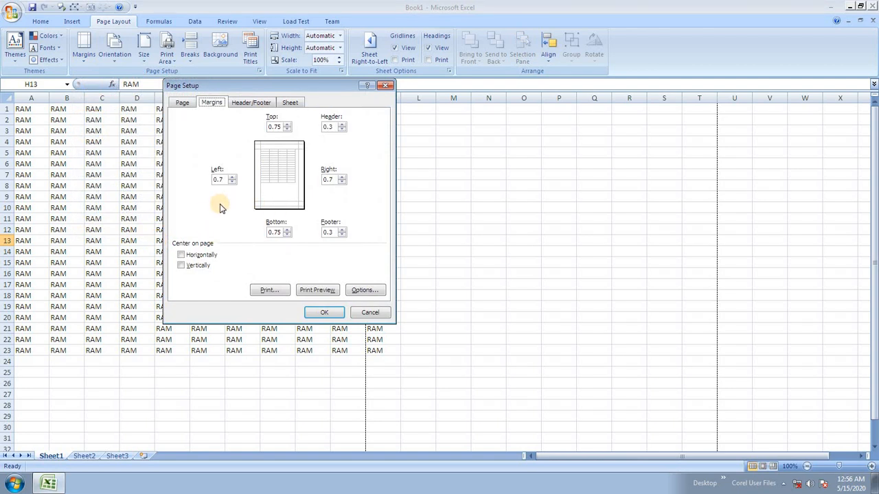
click(328, 179)
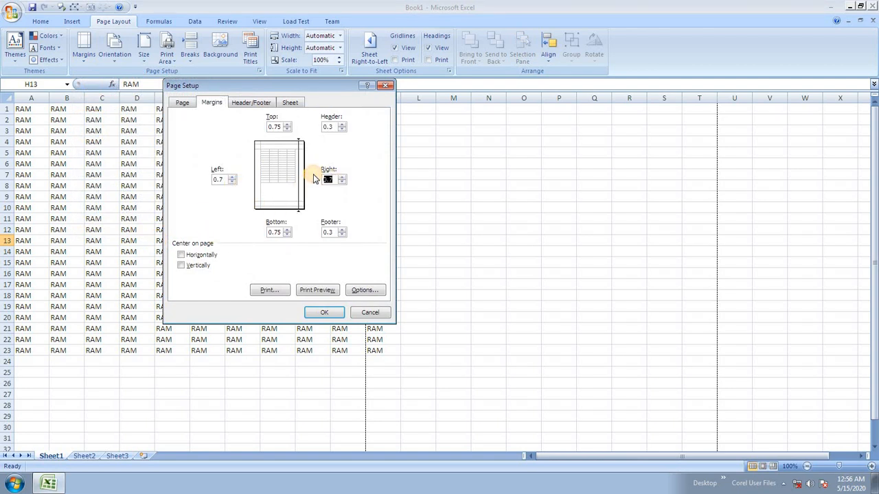
click(212, 179)
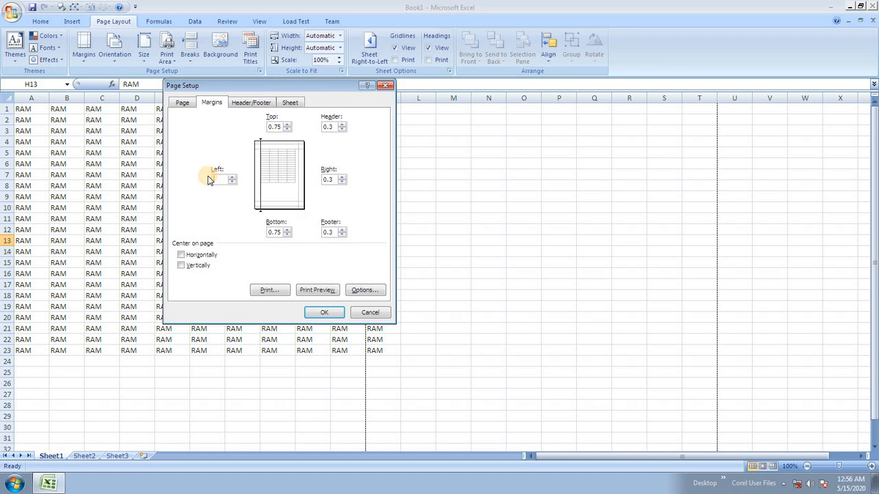
text(0.3)
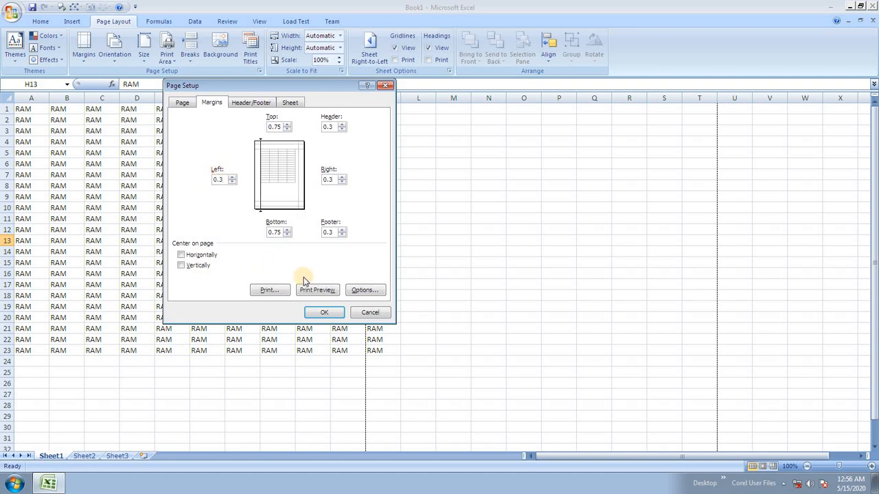
click(323, 312)
click(273, 262)
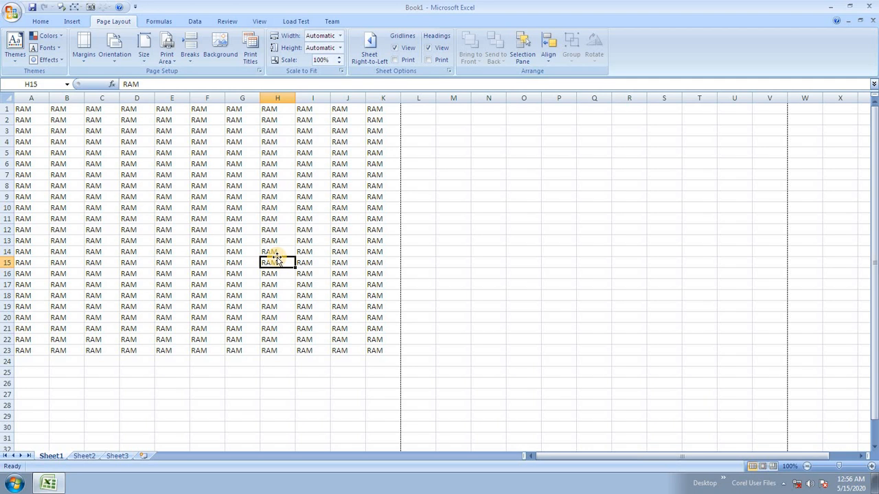
- Check the RAM data with the custom margins in print preview and return to the sheet
key(ctrl+F2)
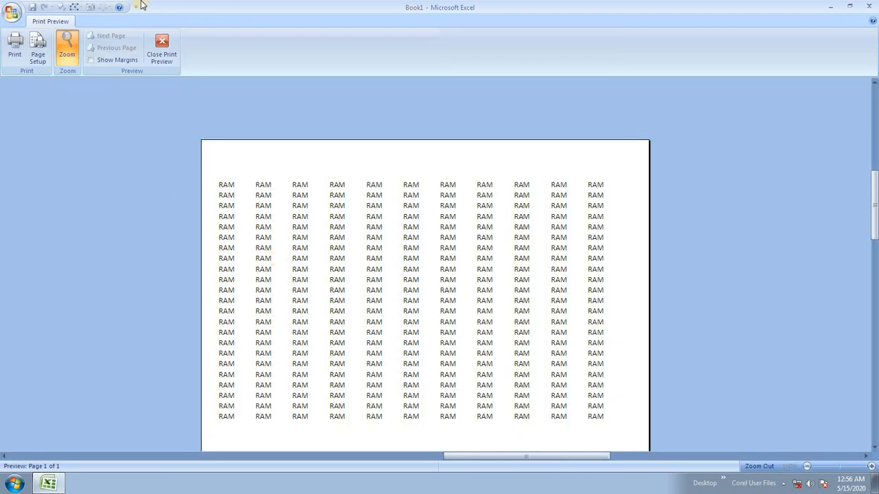
click(162, 48)
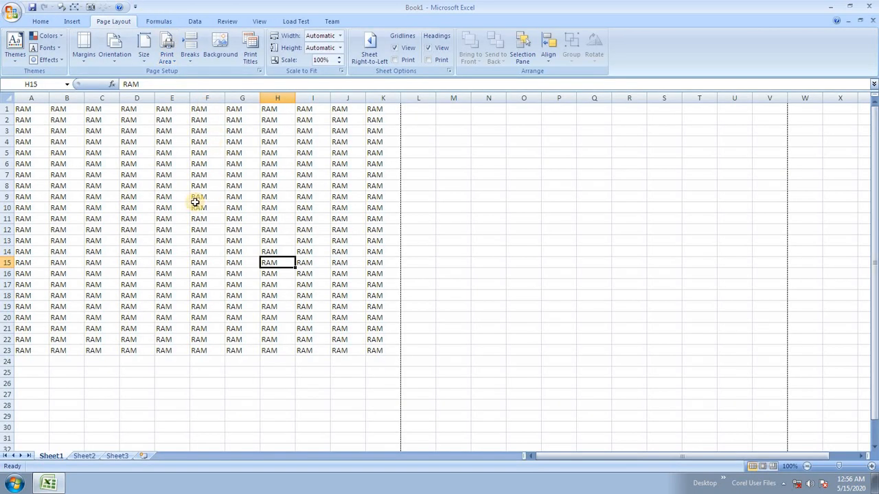
key(ctrl+F2)
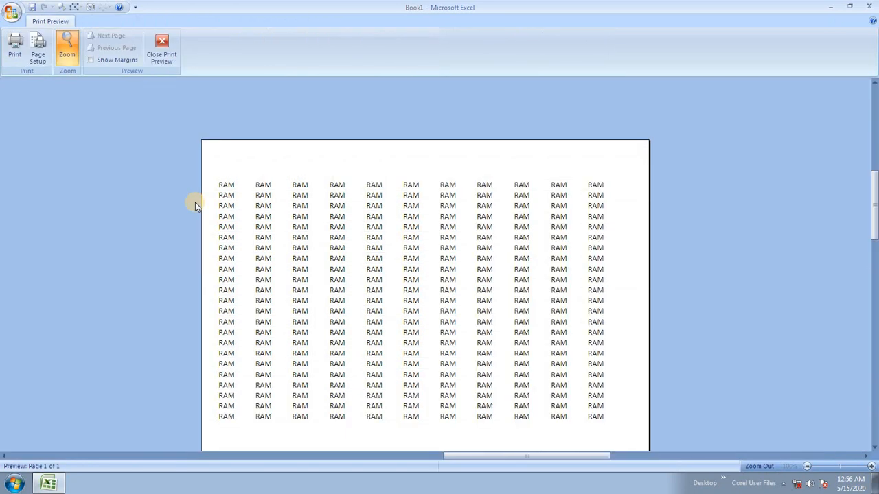
click(161, 48)
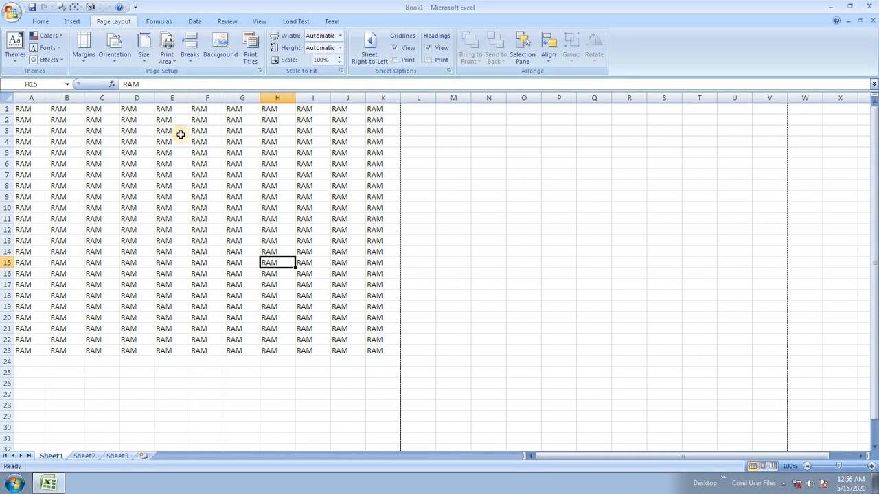
- Set a custom top page margin of 2 and check the RAM data in print preview
click(87, 49)
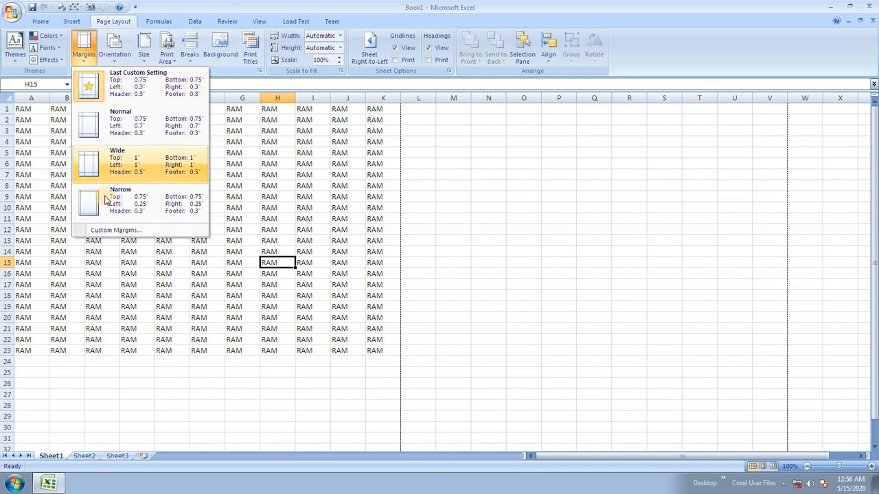
click(119, 231)
double_click(275, 127)
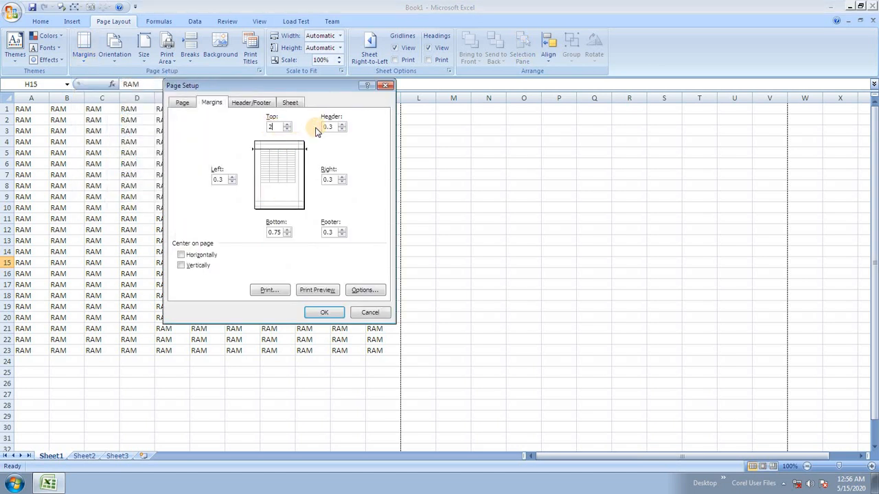
click(324, 313)
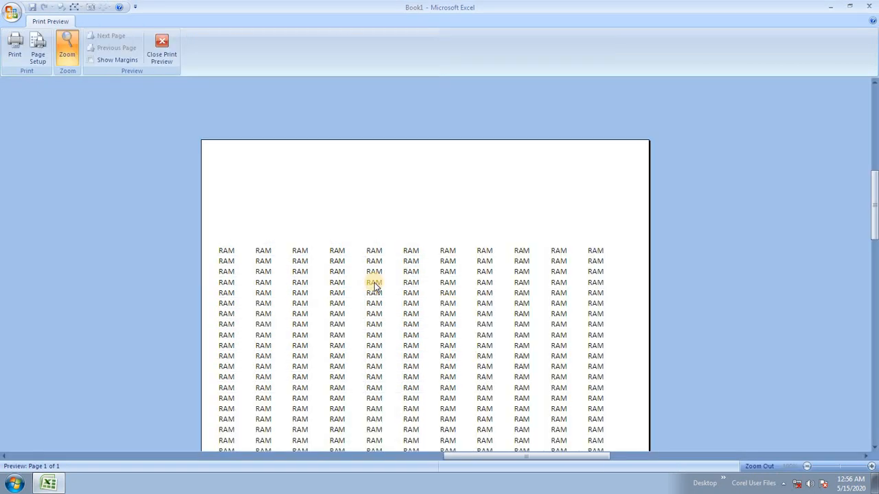
click(162, 52)
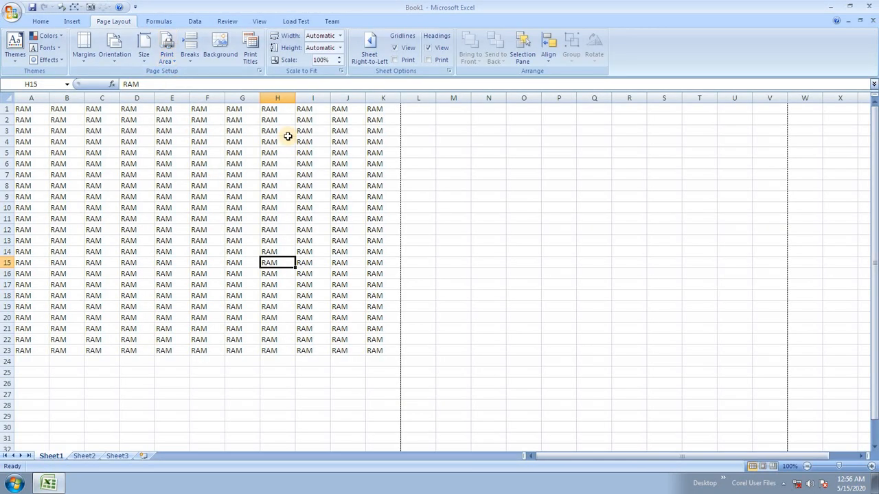
click(189, 198)
click(232, 208)
click(175, 160)
click(173, 204)
click(193, 215)
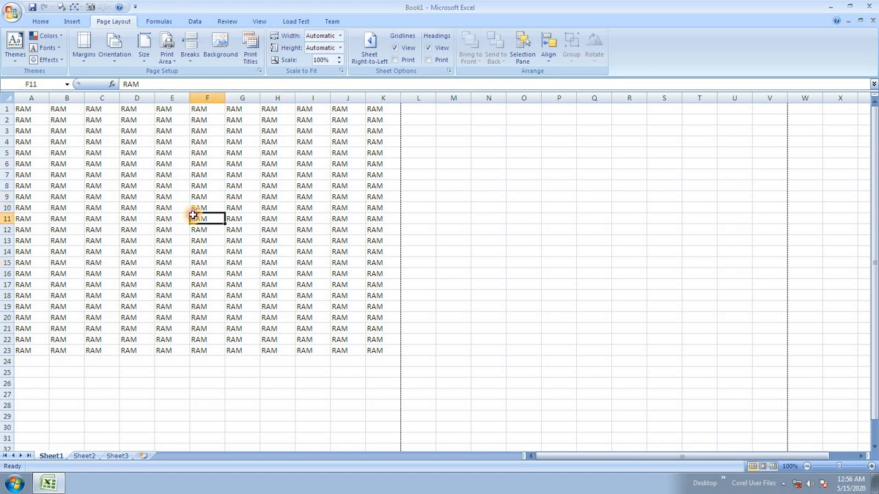
click(84, 50)
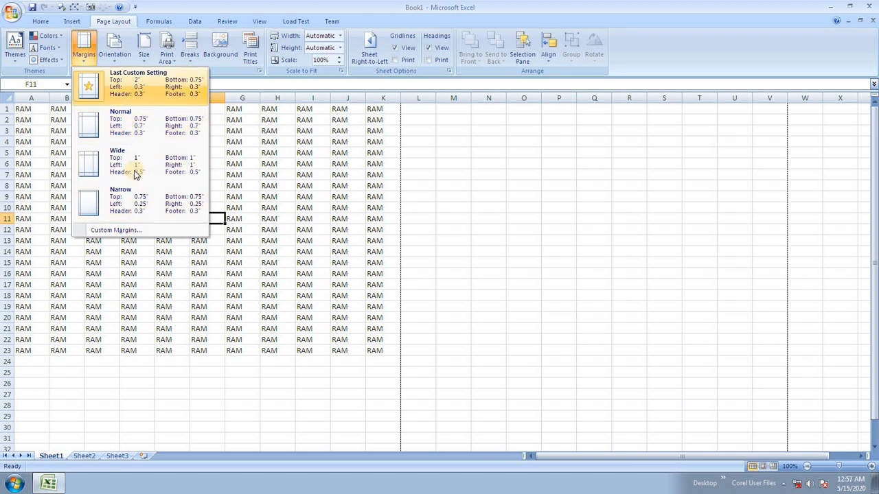
click(140, 231)
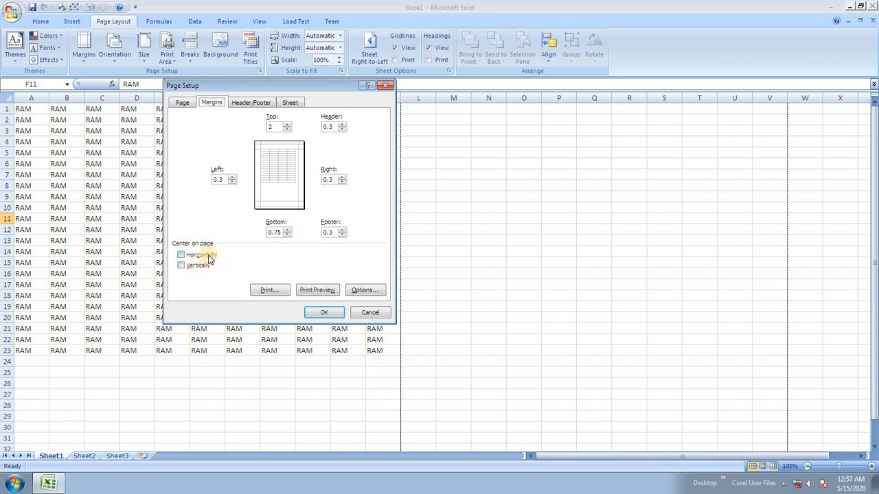
click(368, 313)
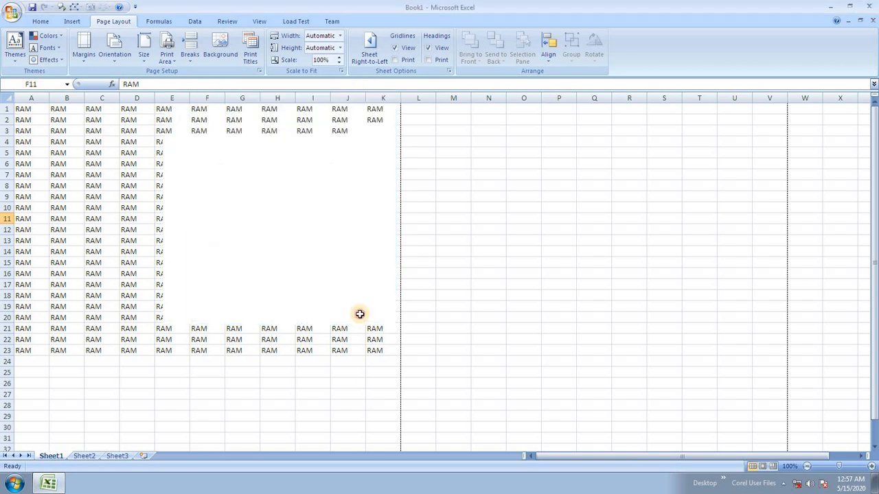
click(101, 186)
click(136, 252)
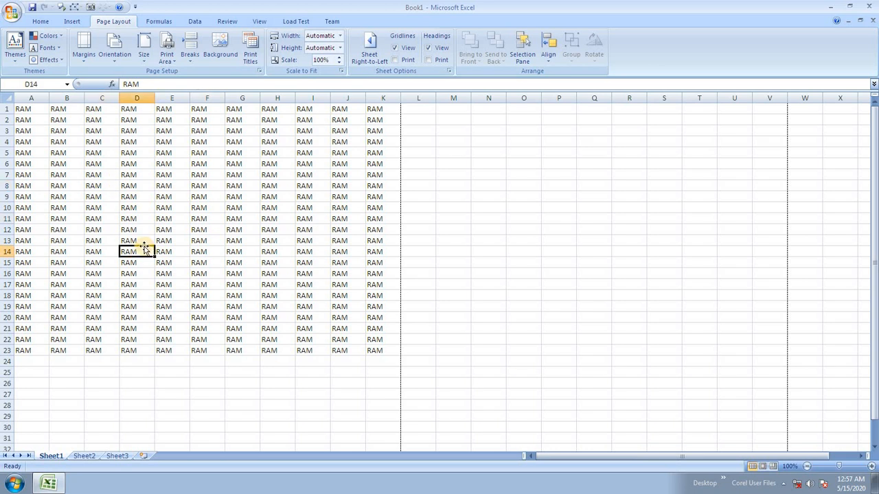
click(184, 184)
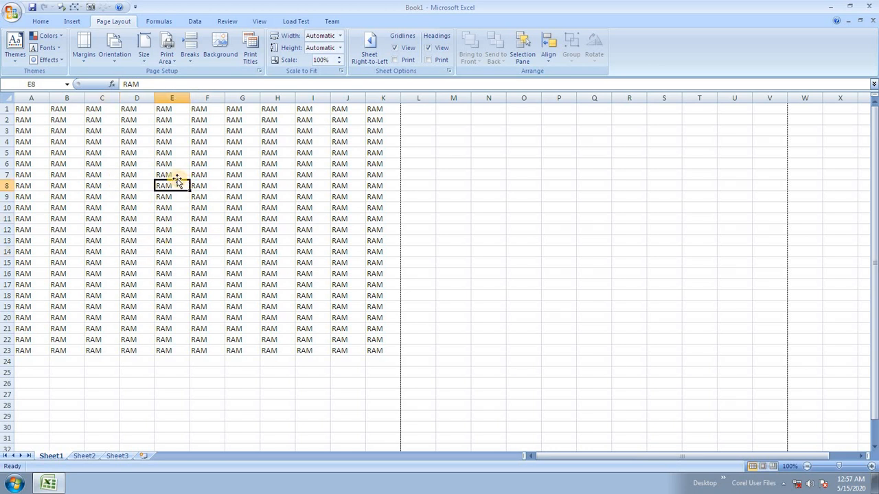
- Switch the page margins to Normal and then to Narrow, and check the RAM data in print preview
click(88, 56)
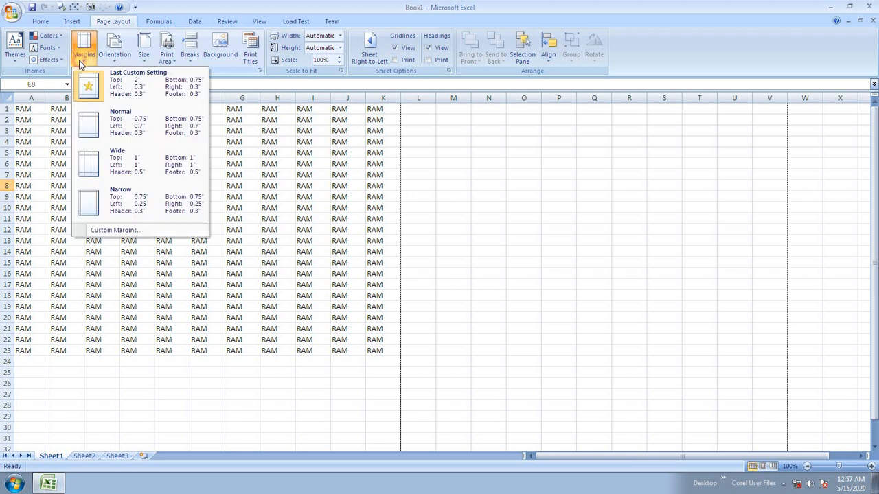
click(125, 130)
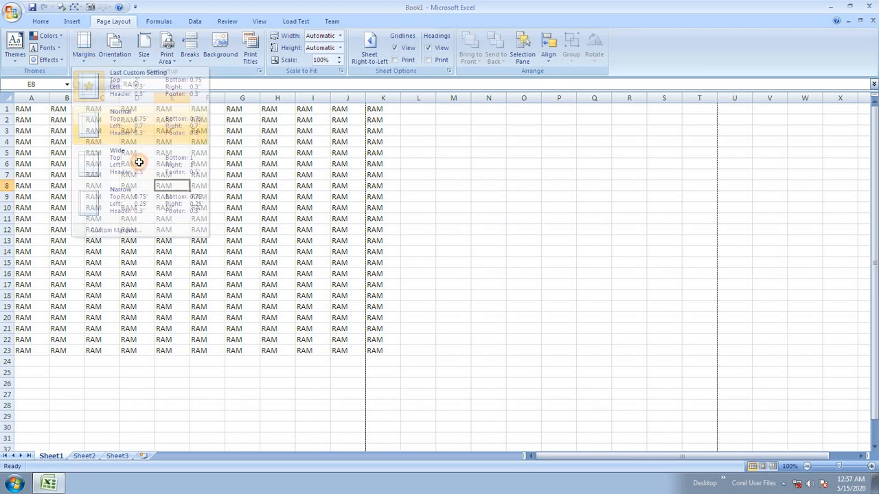
click(92, 60)
click(147, 199)
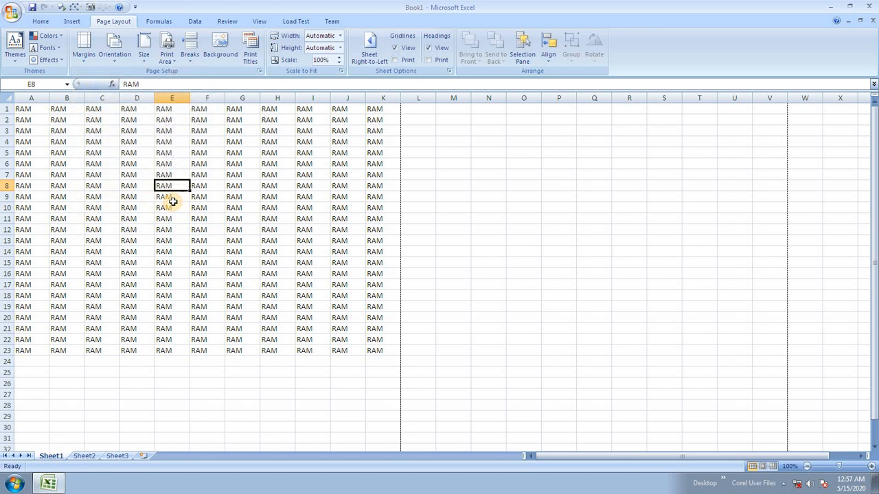
key(ctrl+F2)
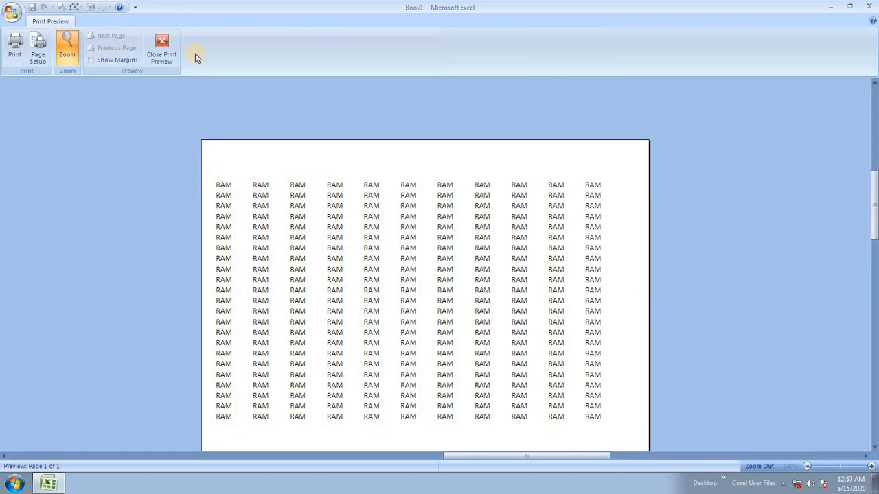
click(162, 50)
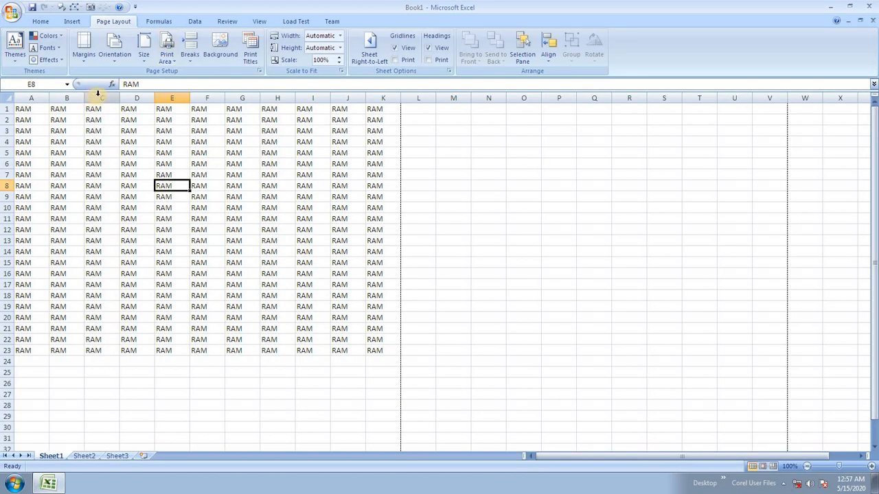
- Center the sheet on the page both horizontally and vertically in the custom margin settings
click(88, 57)
click(117, 230)
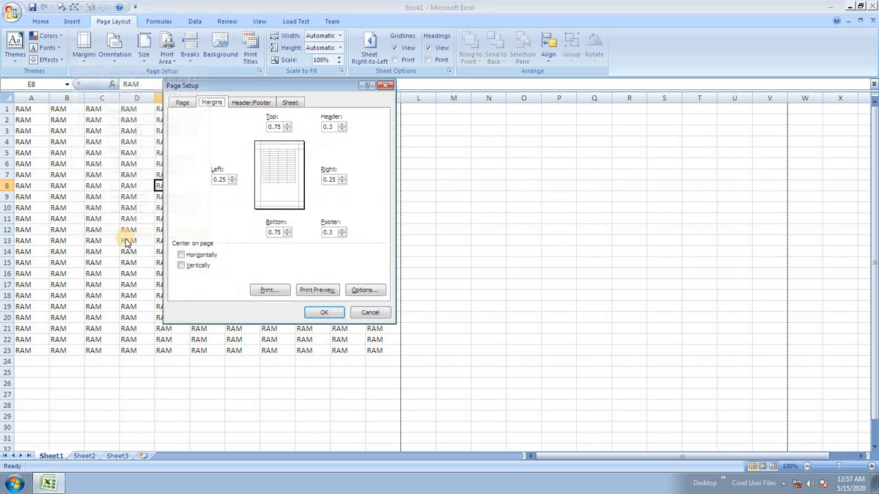
click(182, 255)
click(317, 313)
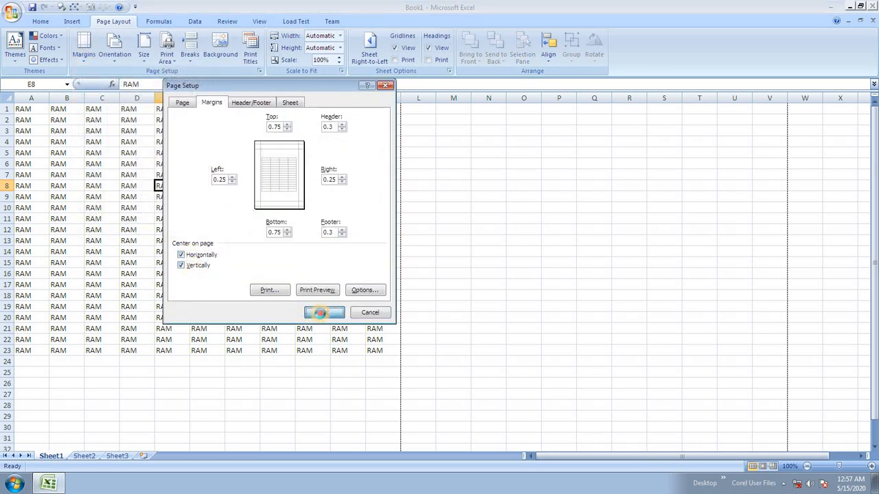
- Examine the whole centered page in print preview and return to the sheet
key(ctrl+F2)
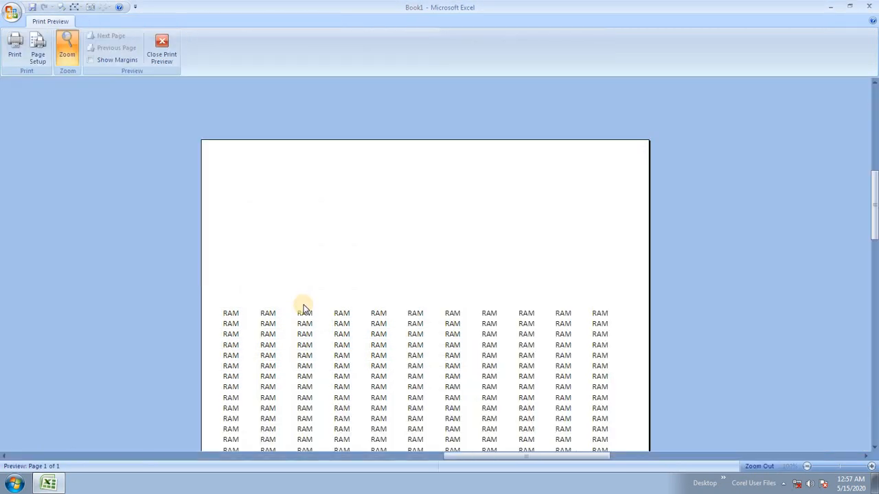
click(346, 306)
scroll(343, 309, down, 5)
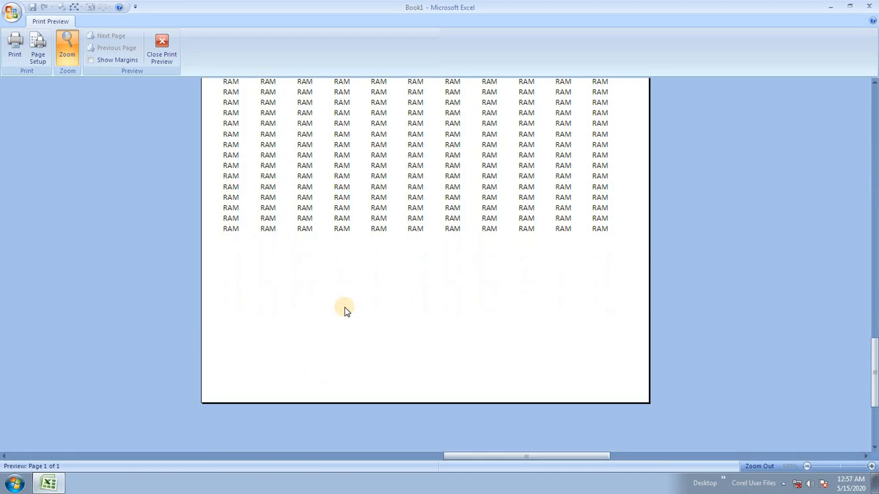
scroll(343, 309, up, 4)
click(165, 50)
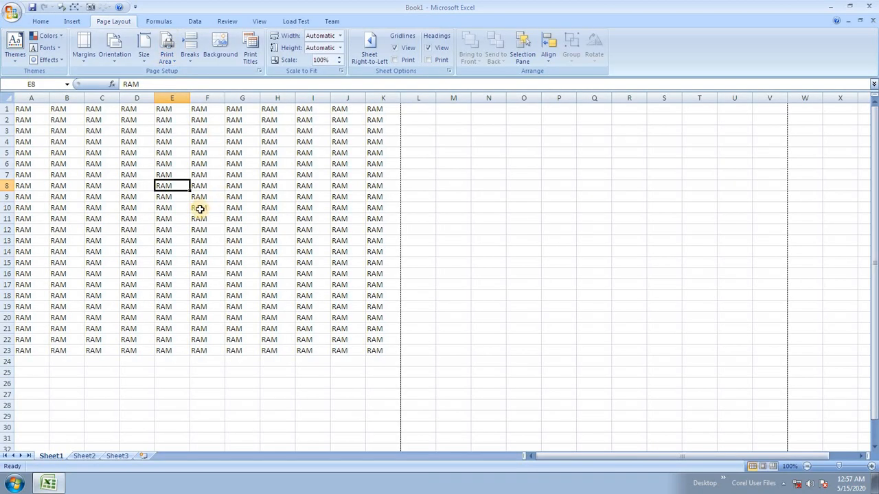
click(92, 56)
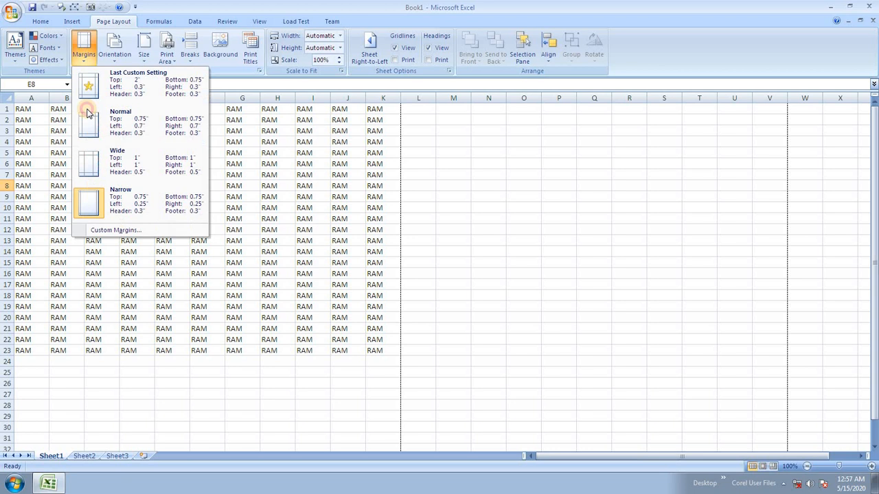
click(124, 232)
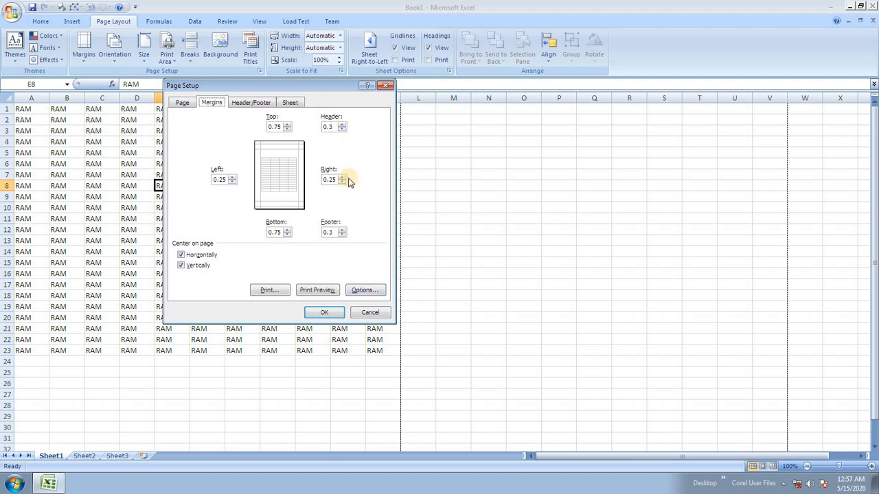
click(371, 313)
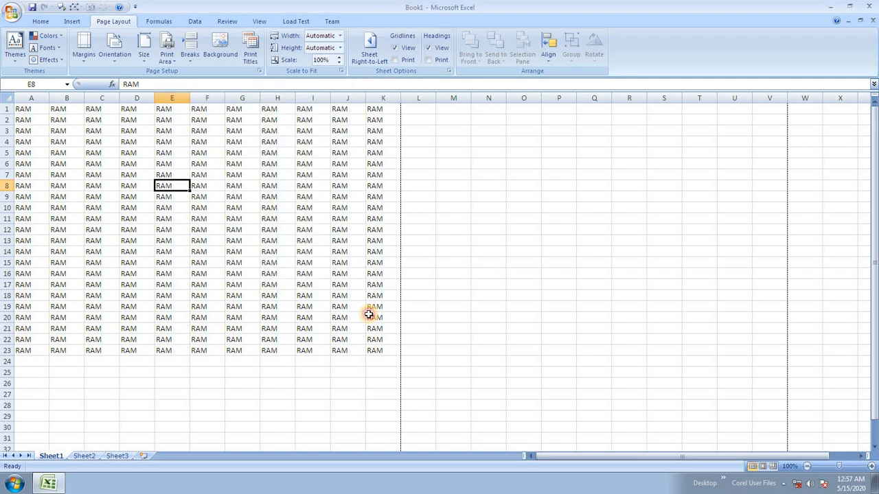
click(115, 57)
click(304, 221)
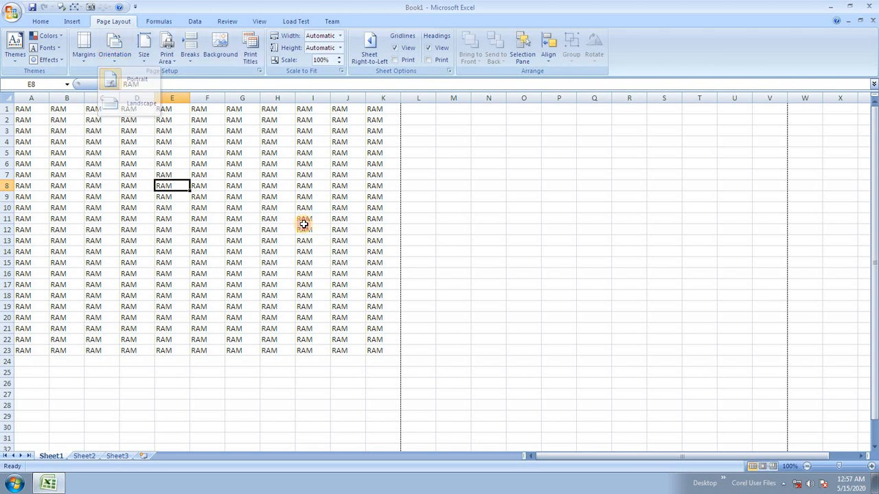
click(343, 142)
drag(375, 350, 339, 108)
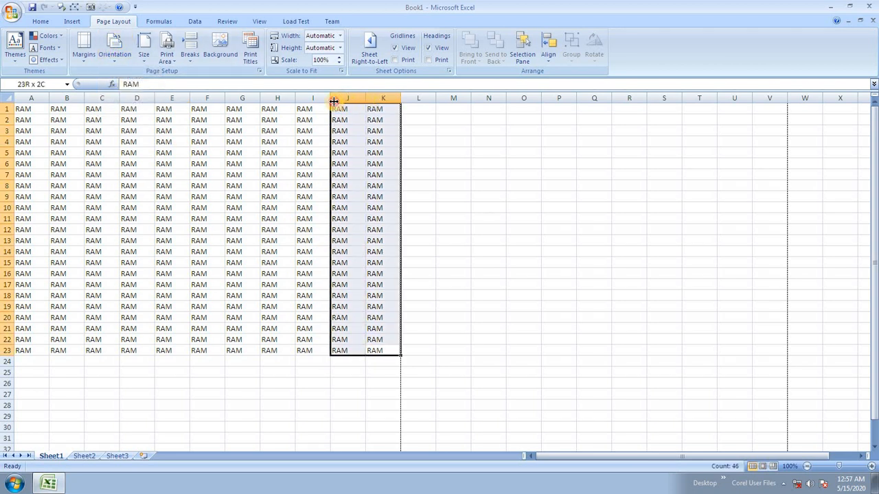
- Apply the Normal page margins to the sheet
click(94, 54)
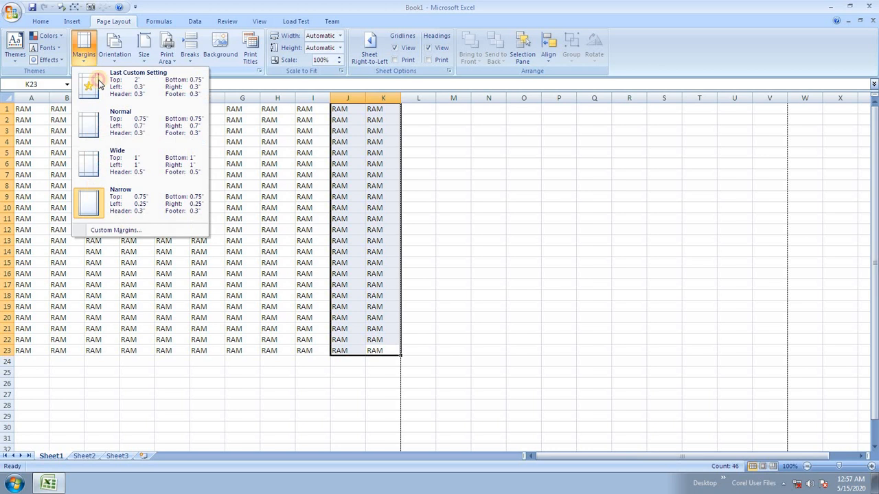
click(113, 122)
click(448, 289)
click(354, 297)
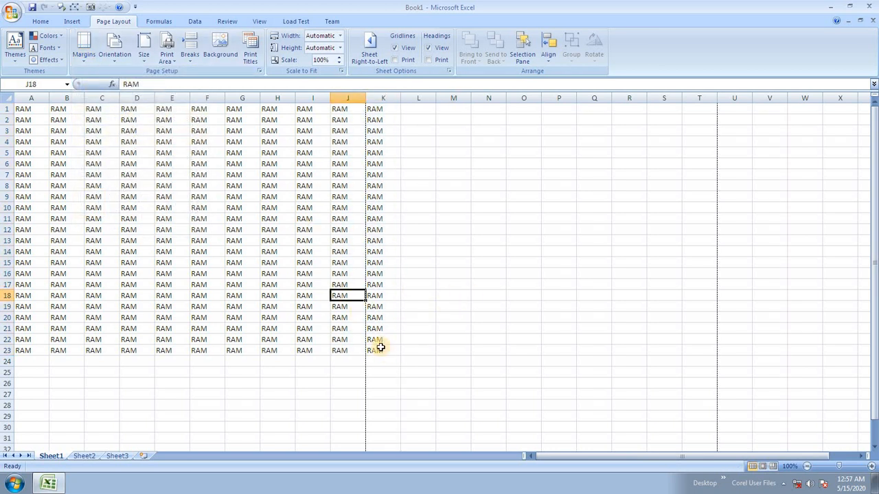
- Fill the RAM entries in J1:K23 across through column S
click(382, 349)
shift+click(339, 108)
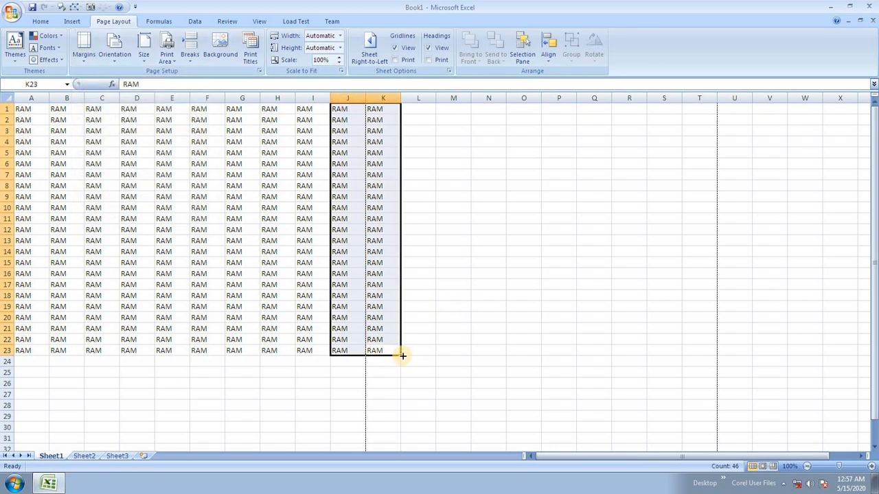
drag(400, 354, 676, 343)
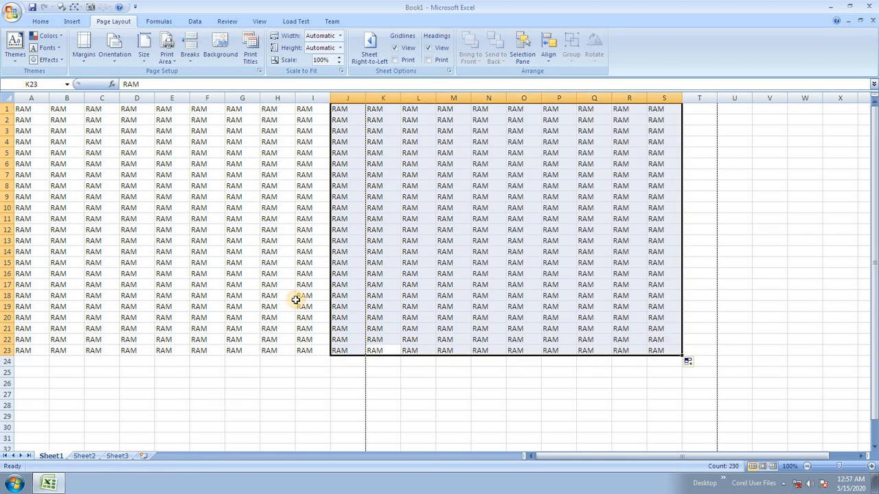
- Check both pages of the widened RAM data in print preview and return to the sheet
key(ctrl+F2)
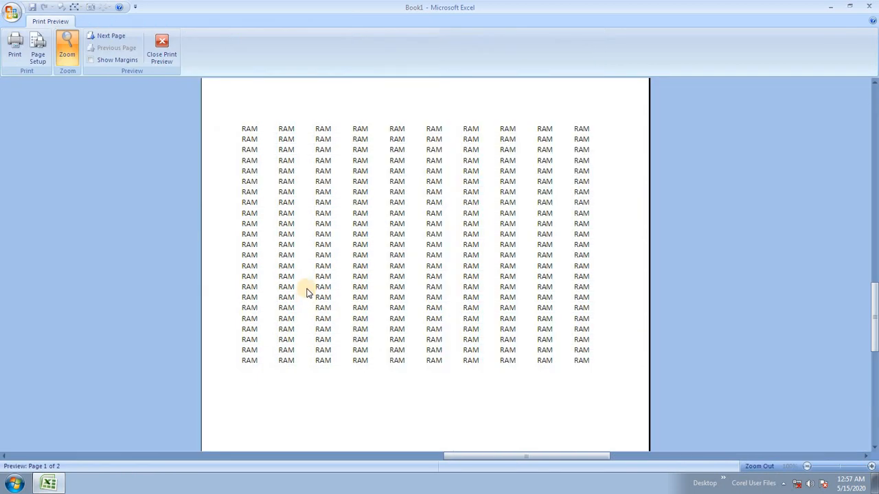
click(109, 35)
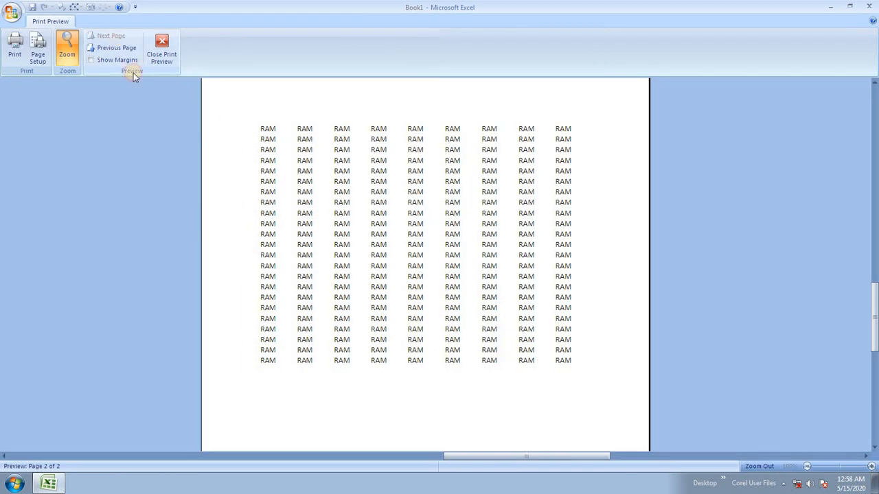
click(162, 52)
click(309, 206)
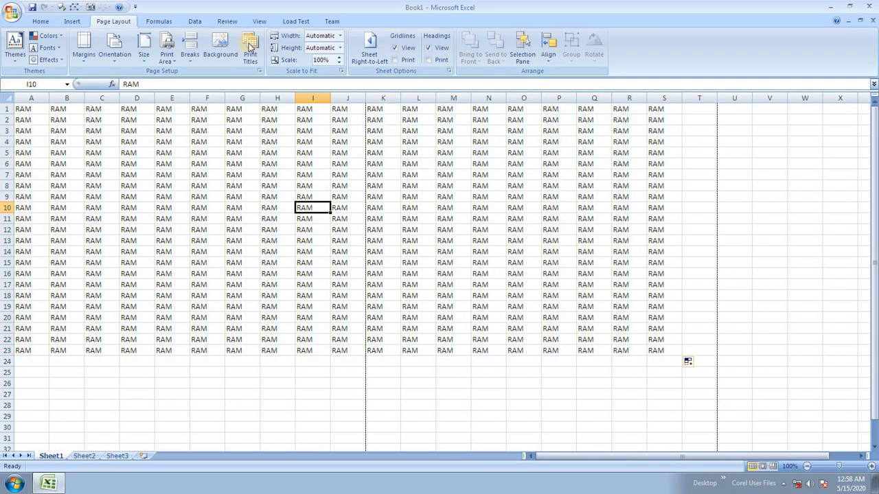
- Change the page orientation to Landscape and check the first page in print preview
click(125, 45)
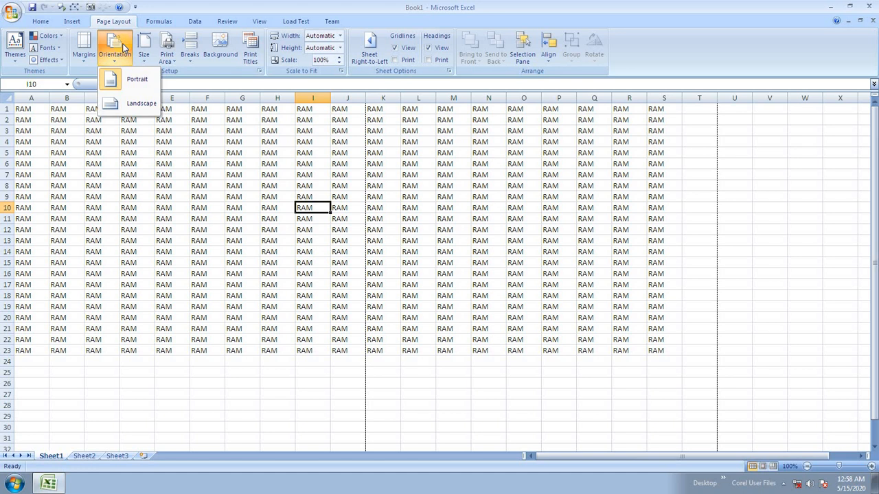
click(134, 106)
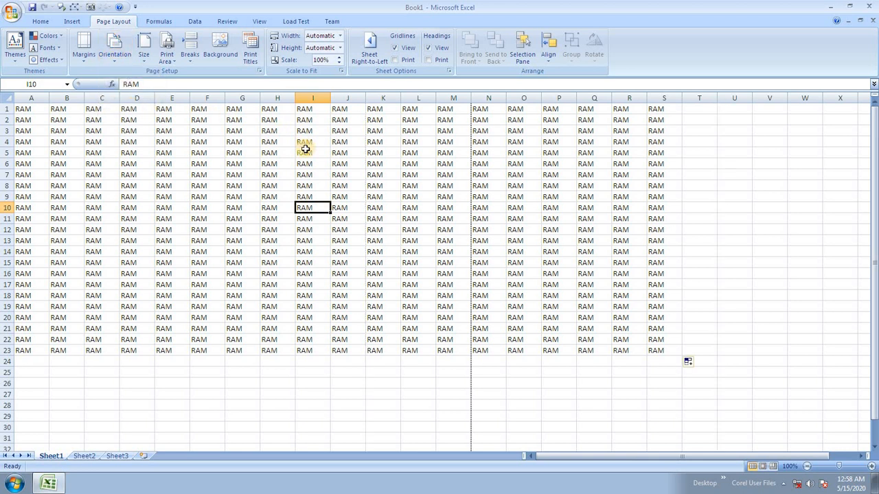
key(ctrl+F2)
scroll(439, 192, up, 2)
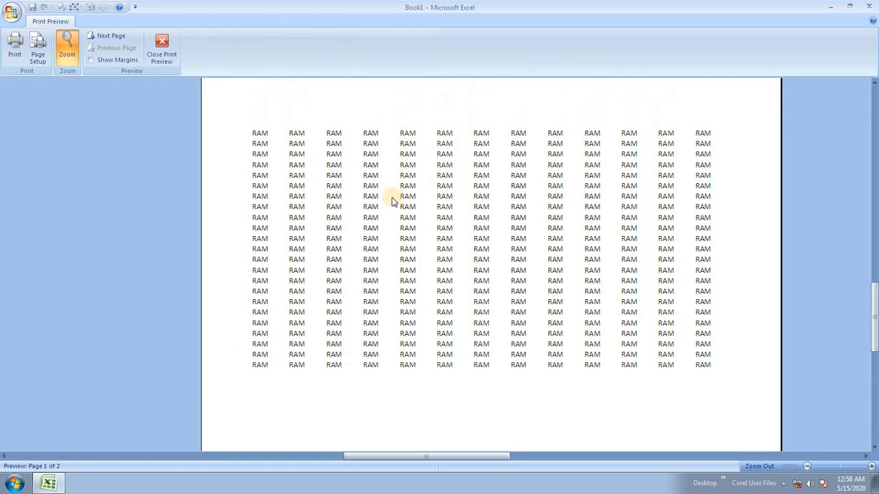
- Fit columns A through S to the width of their contents and check the sheet in print preview
click(161, 47)
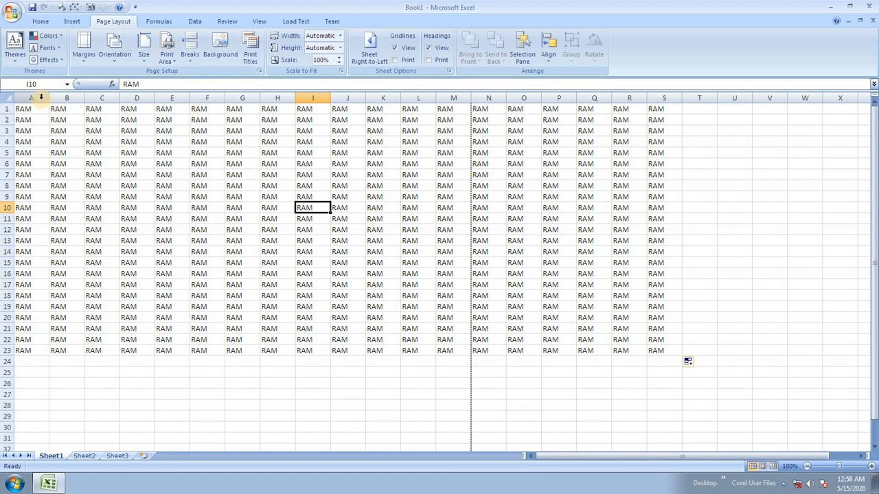
drag(40, 98, 667, 98)
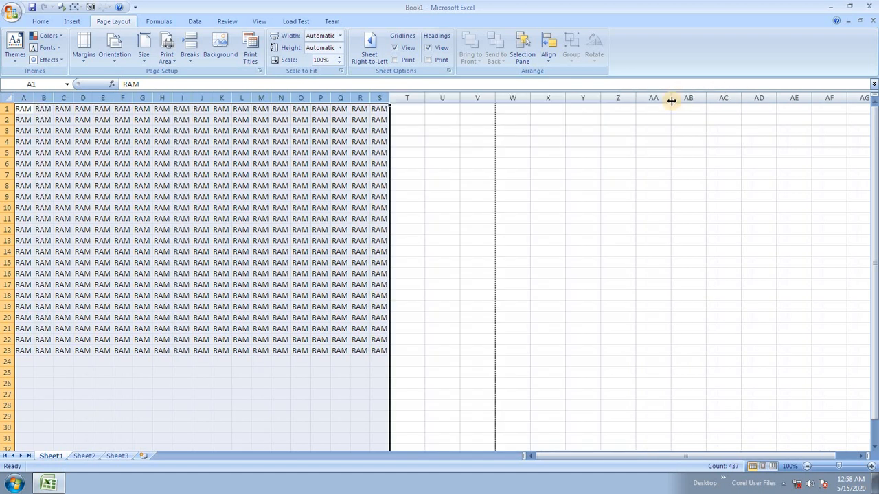
click(417, 163)
key(ctrl+F2)
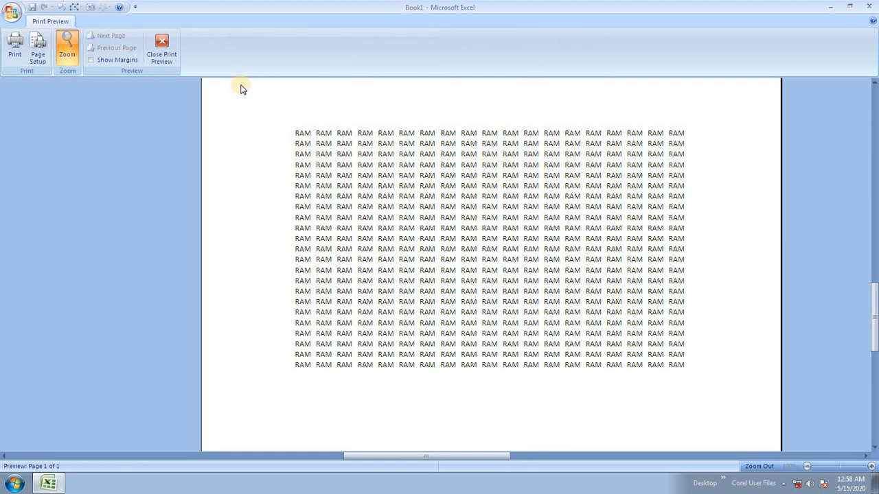
click(161, 49)
click(317, 184)
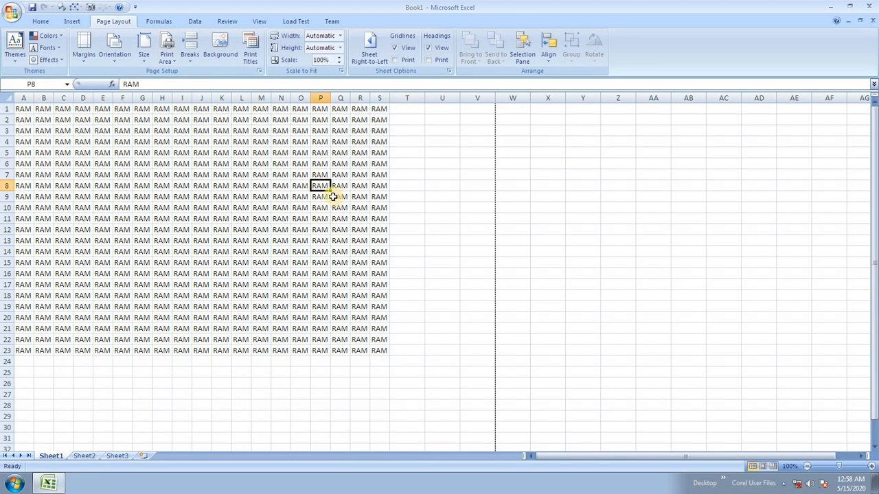
- Review the orientation options and check the landscape page in print preview
click(114, 54)
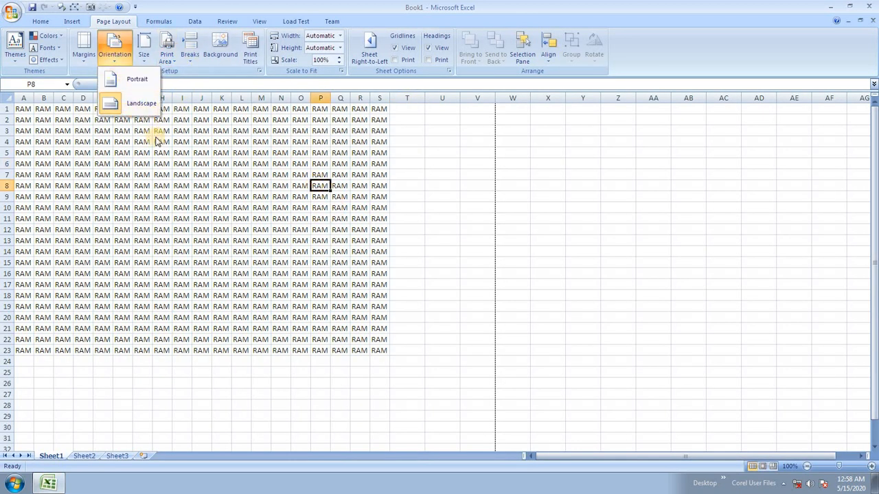
click(223, 199)
key(ctrl+F2)
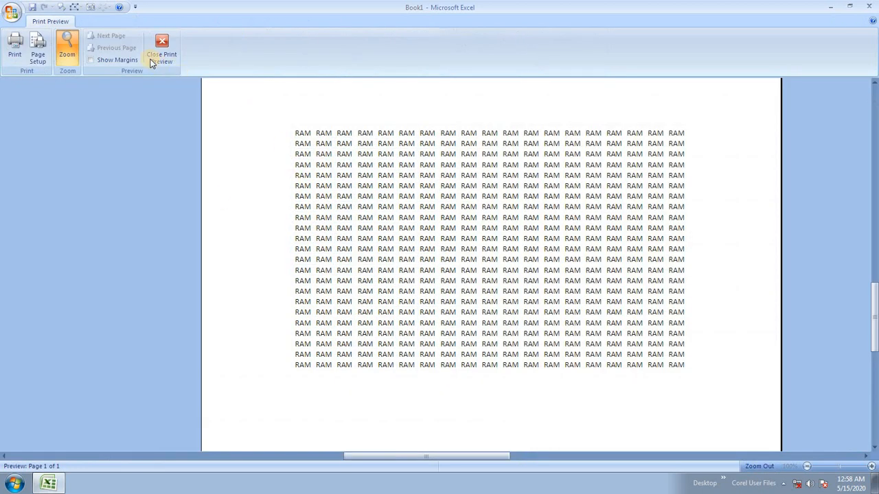
key(Escape)
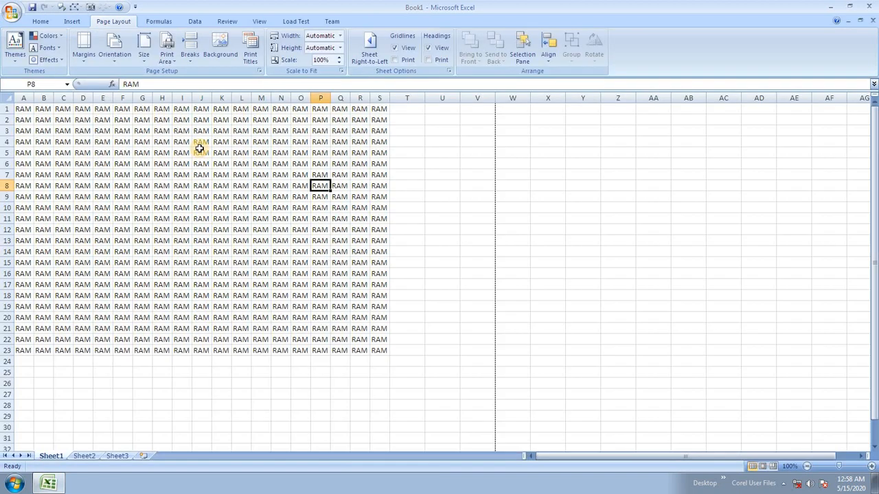
- Change the page orientation to Portrait and check the first page in print preview
click(114, 53)
click(135, 79)
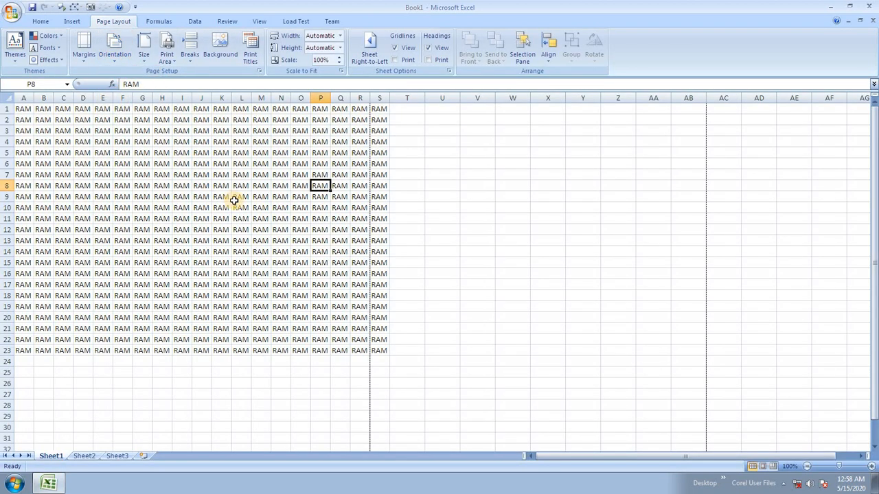
click(258, 217)
key(ctrl+F2)
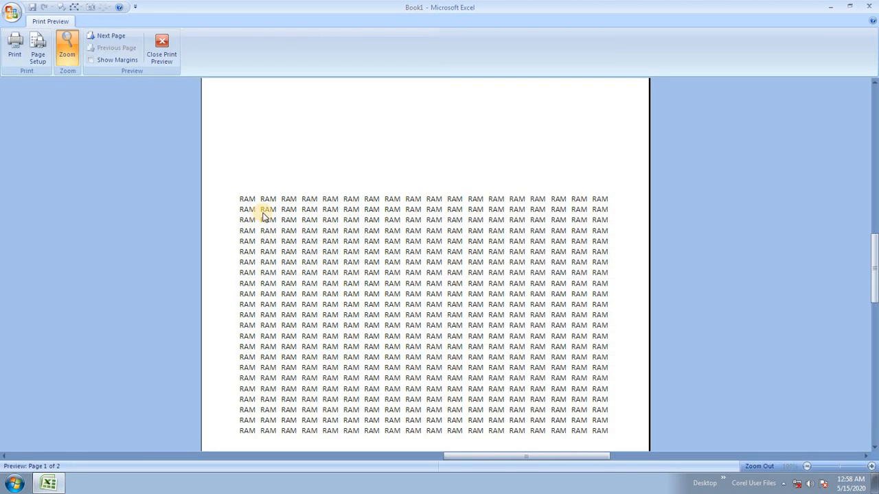
click(162, 55)
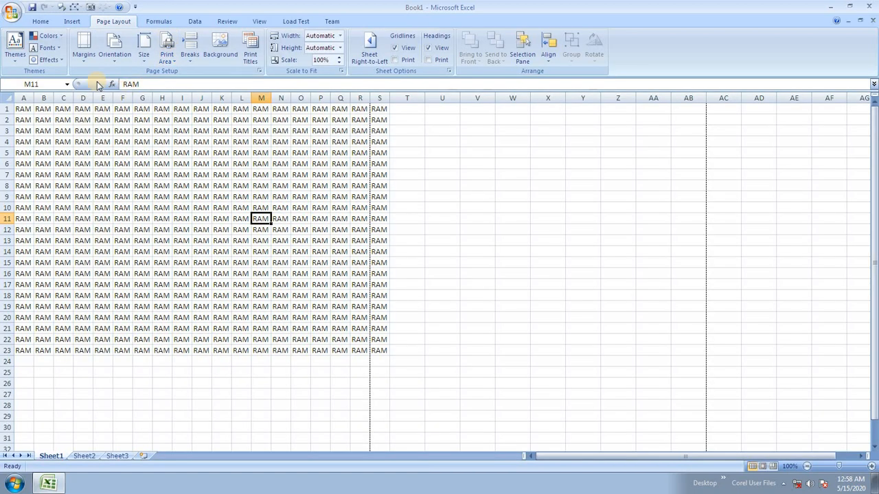
- Turn off horizontal and vertical centering on the page and check the data's position in print preview
click(83, 48)
click(113, 229)
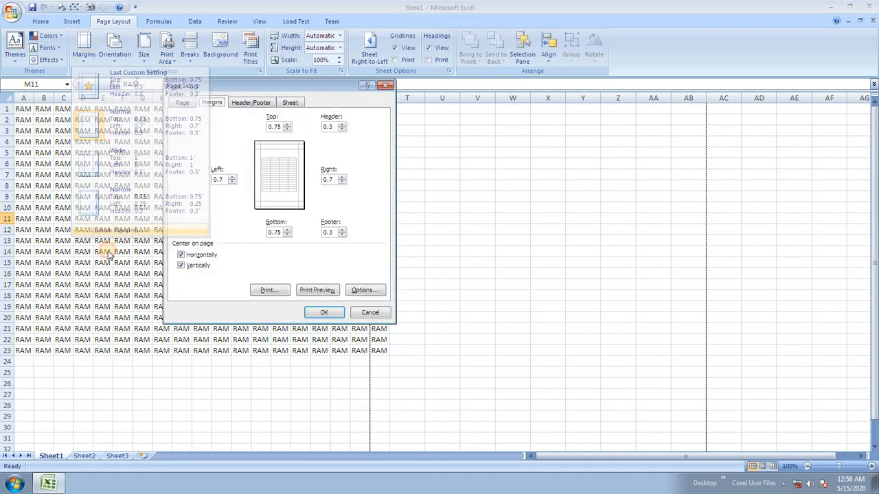
click(181, 254)
click(182, 265)
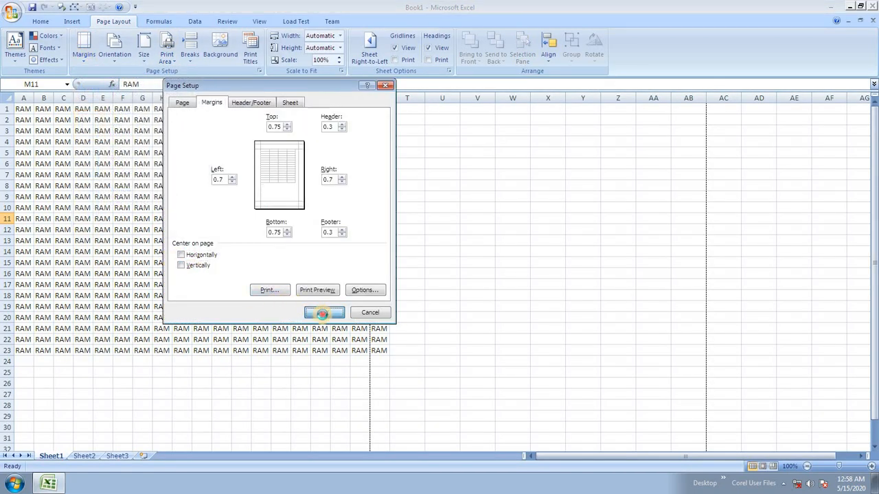
click(320, 311)
key(ctrl+F2)
scroll(329, 189, up, 3)
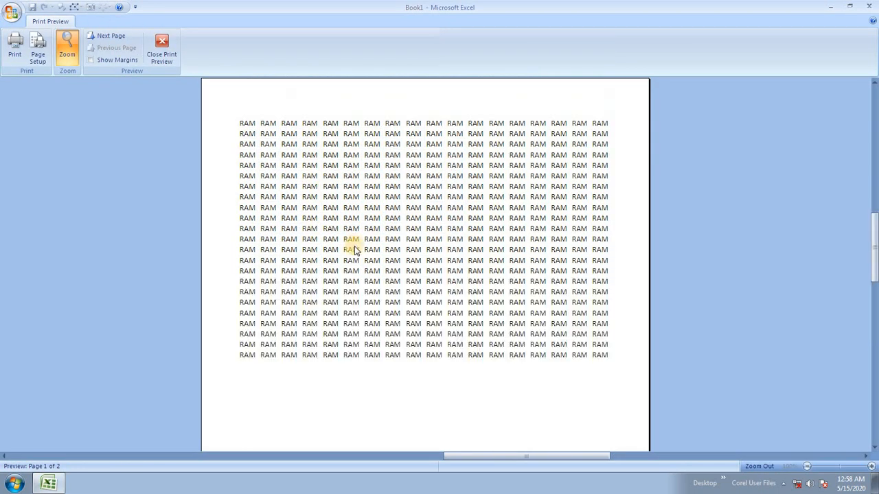
click(357, 247)
click(164, 54)
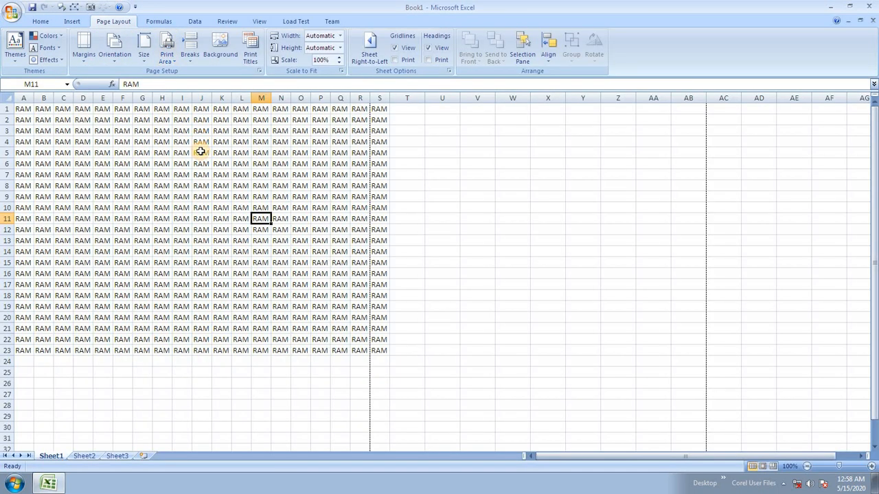
click(118, 56)
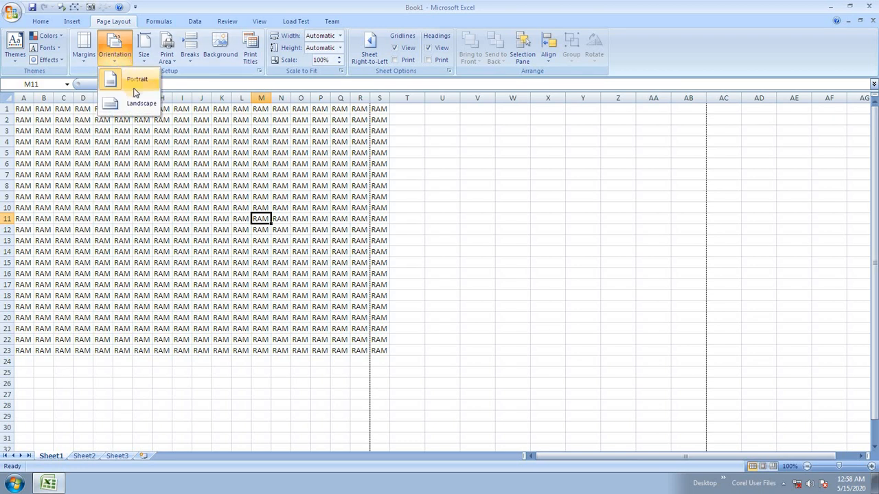
click(145, 49)
click(313, 208)
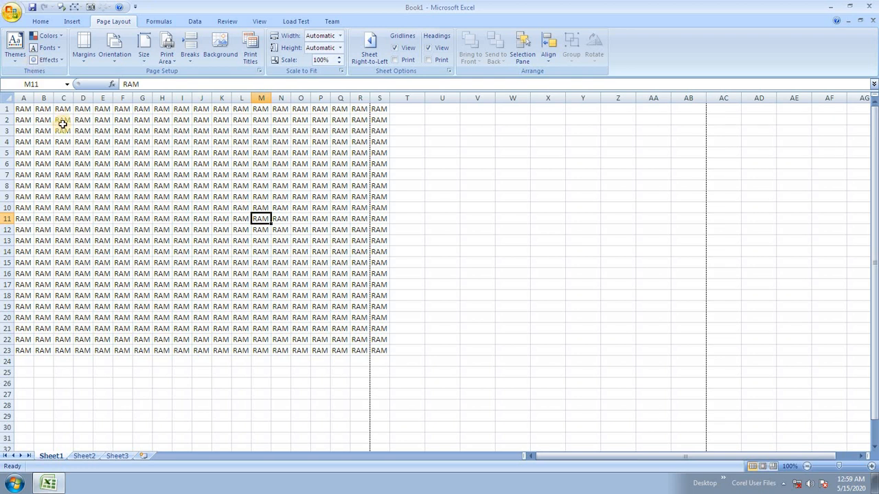
click(183, 218)
- Review the available paper sizes and check the Letter page in print preview
click(146, 55)
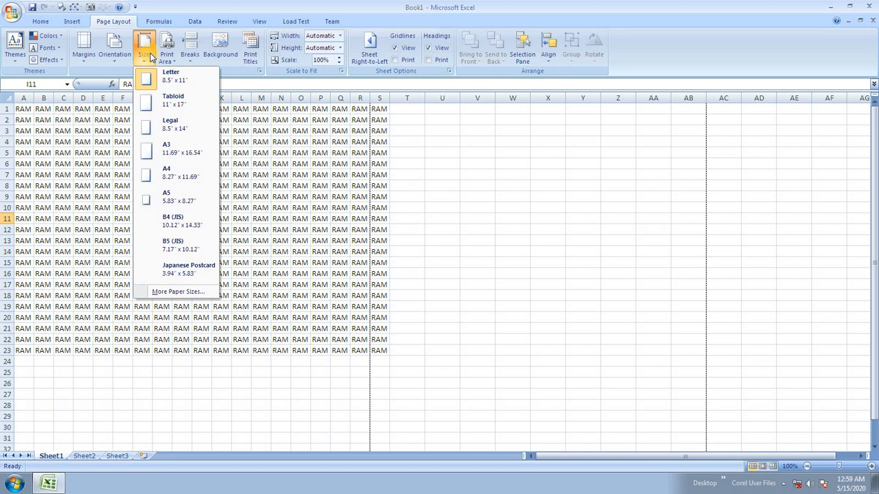
click(347, 198)
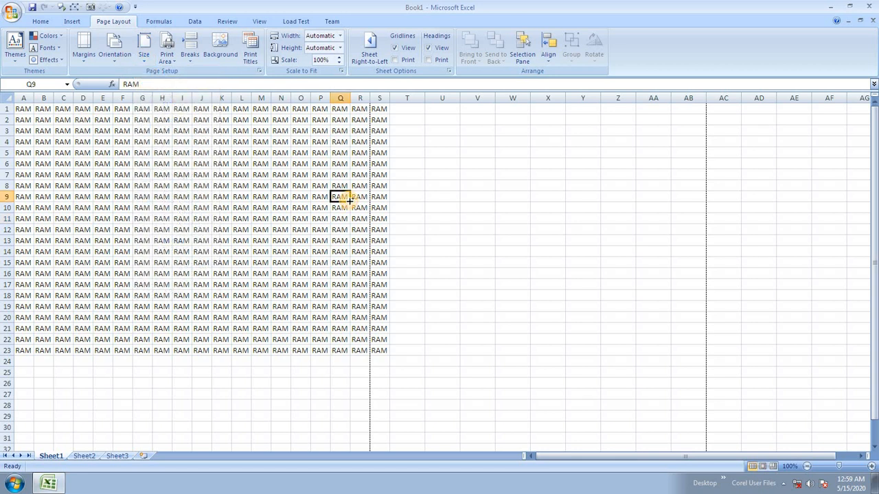
key(ctrl+F2)
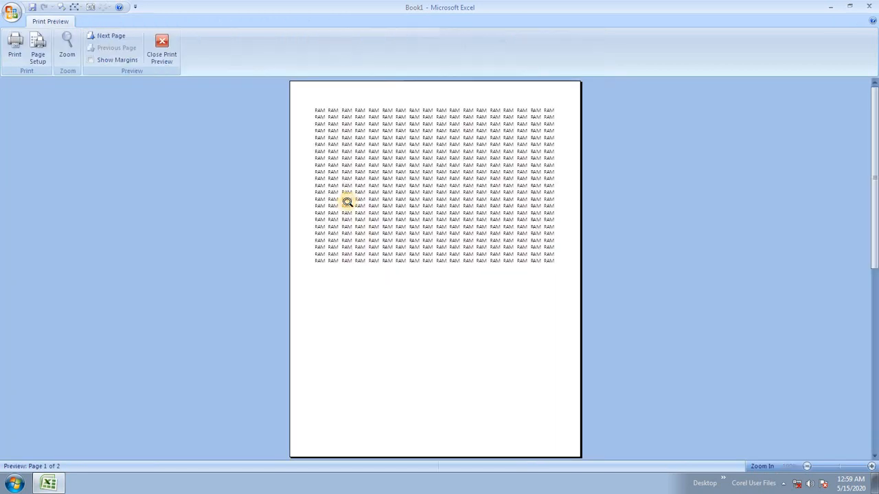
click(162, 46)
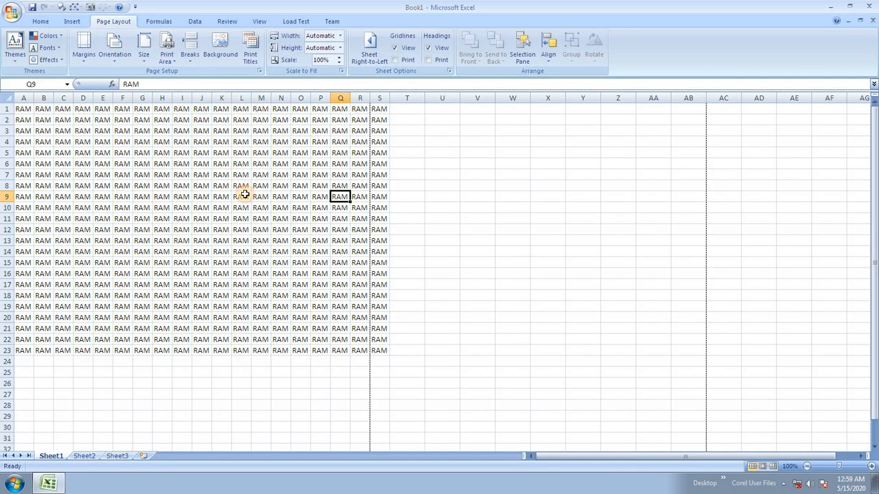
- Set the paper size to Legal and check the first page in print preview
click(147, 55)
click(201, 141)
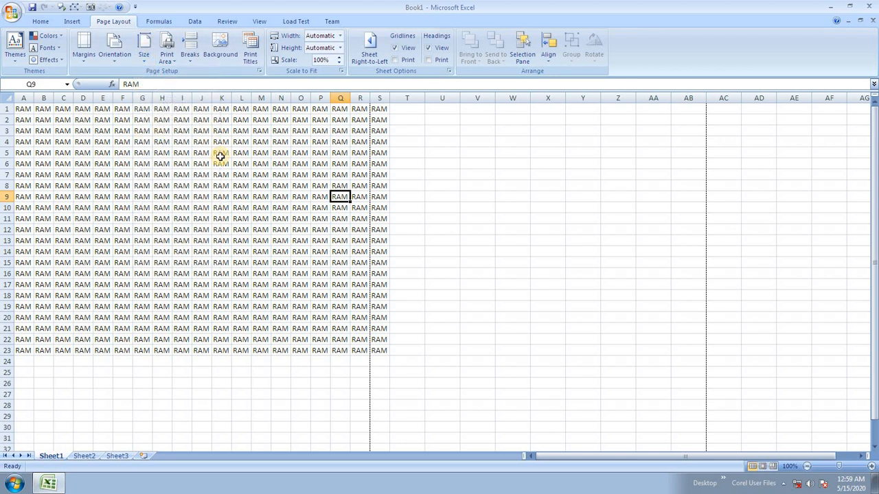
key(ctrl+F2)
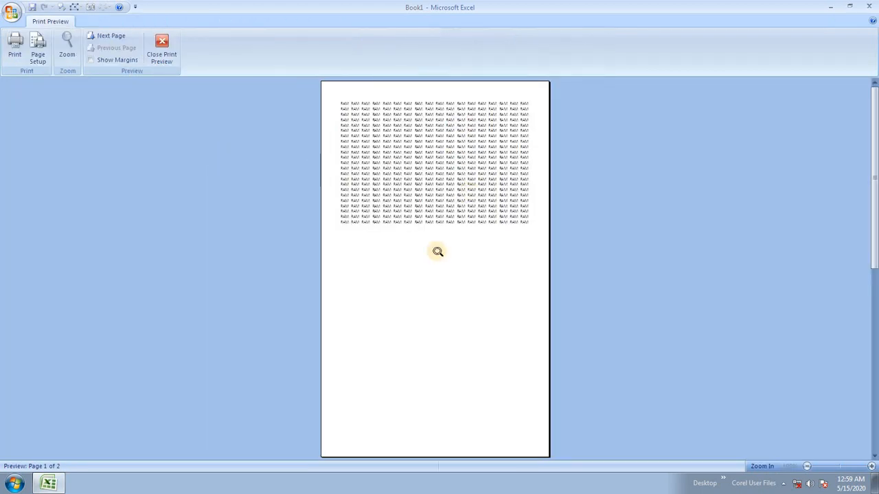
click(172, 49)
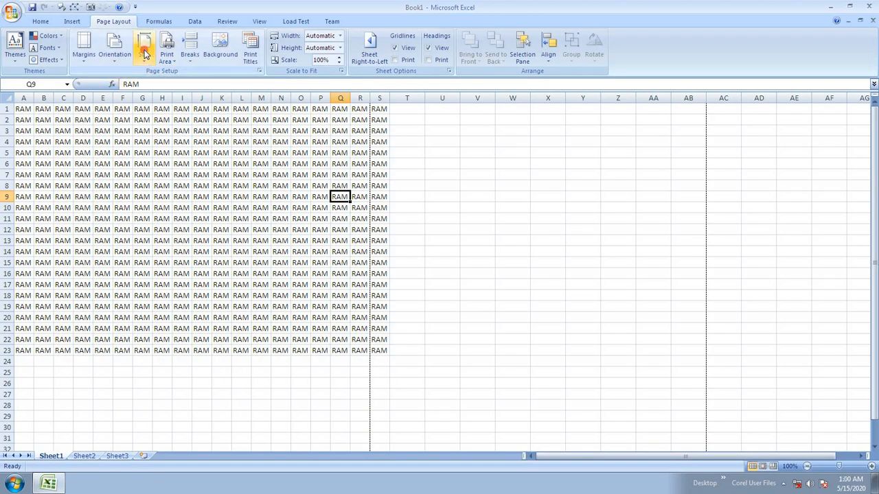
- Try the A3 paper size, switch to A4, and check both A4 pages in print preview
click(144, 53)
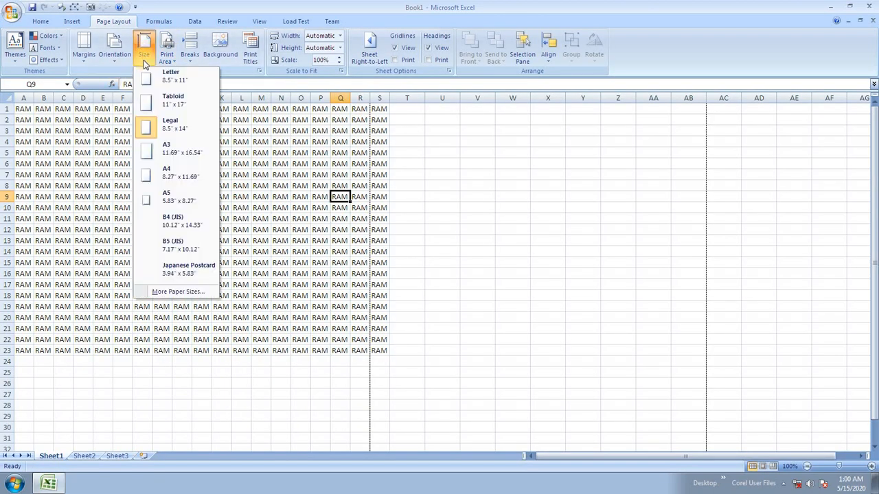
click(177, 151)
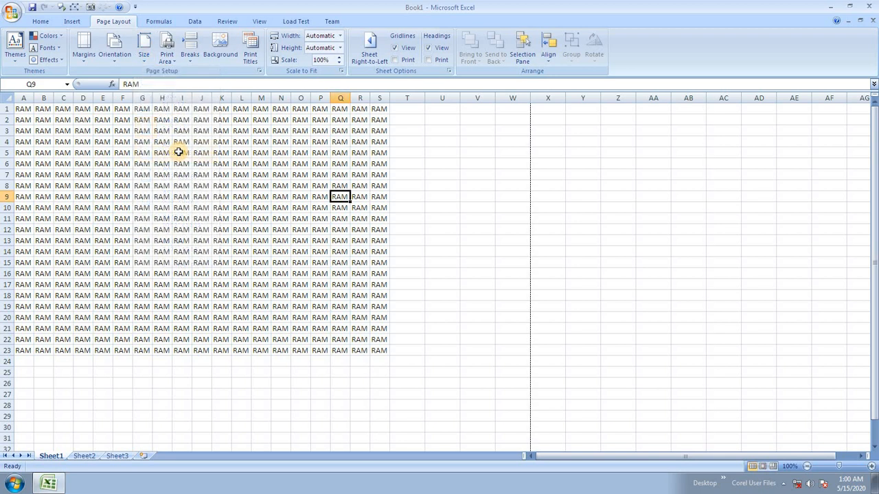
click(144, 53)
click(172, 176)
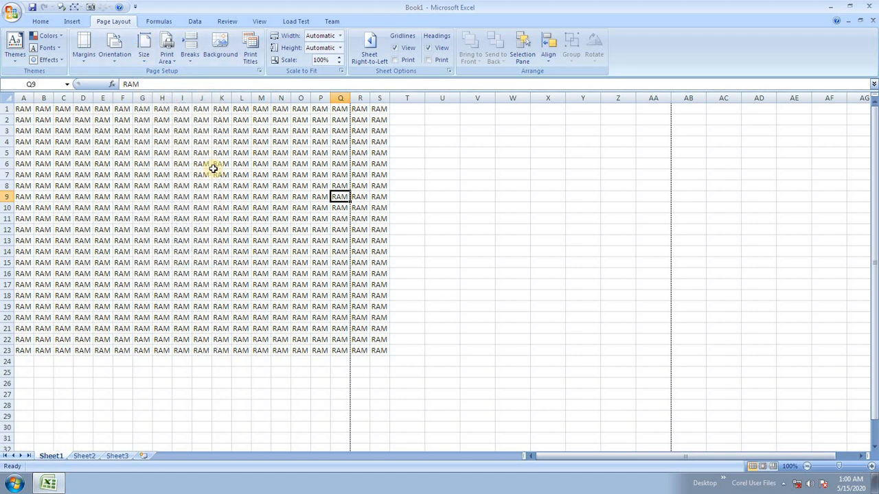
key(ctrl+F2)
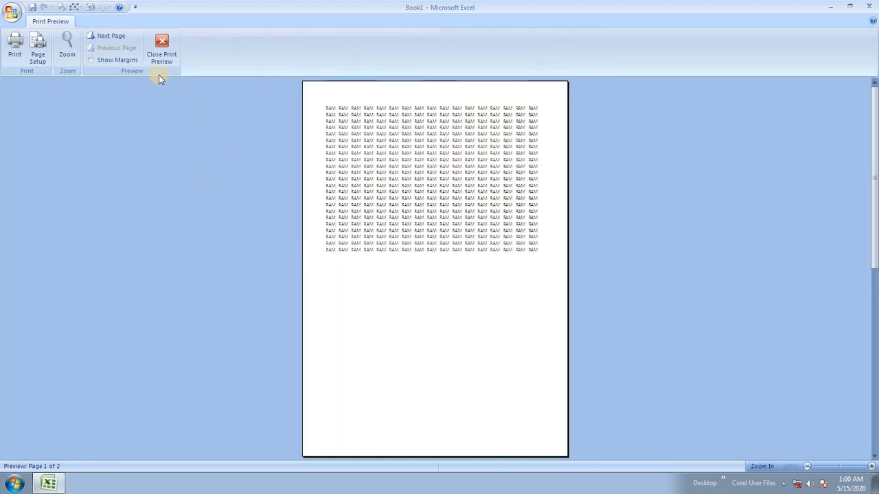
click(112, 36)
click(161, 49)
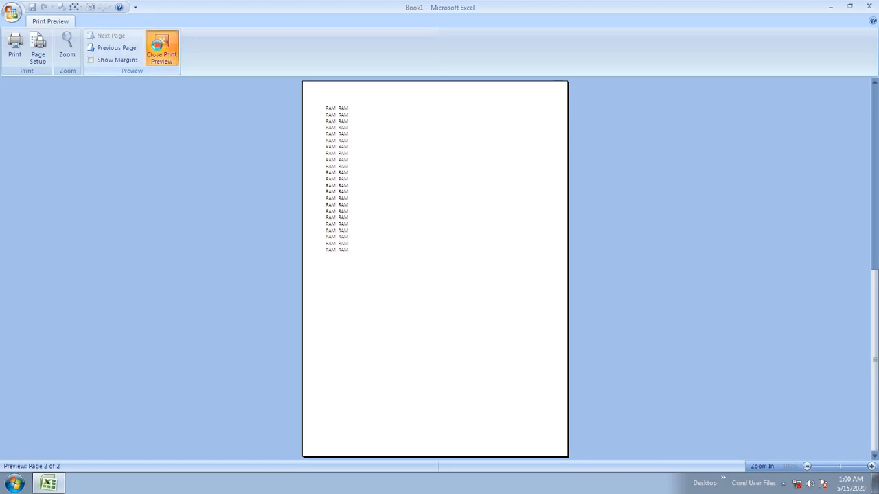
- Set the paper size back to Letter and check both pages in print preview
click(143, 51)
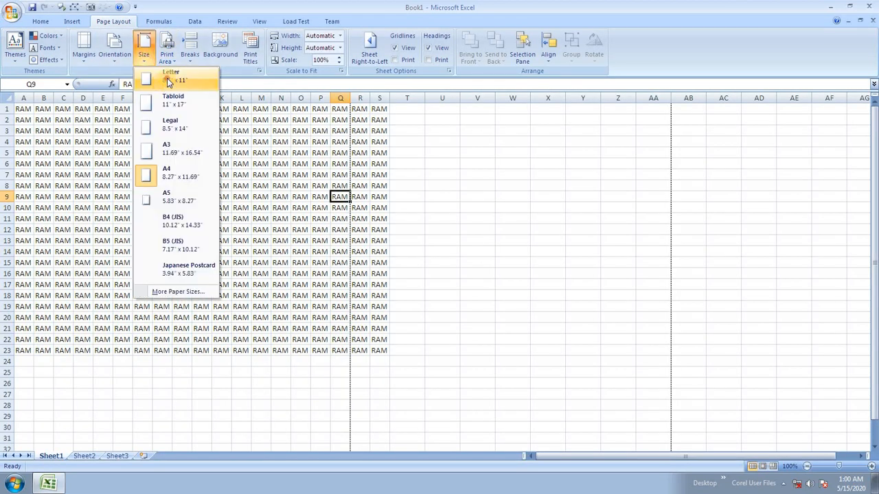
click(167, 111)
key(ctrl+F2)
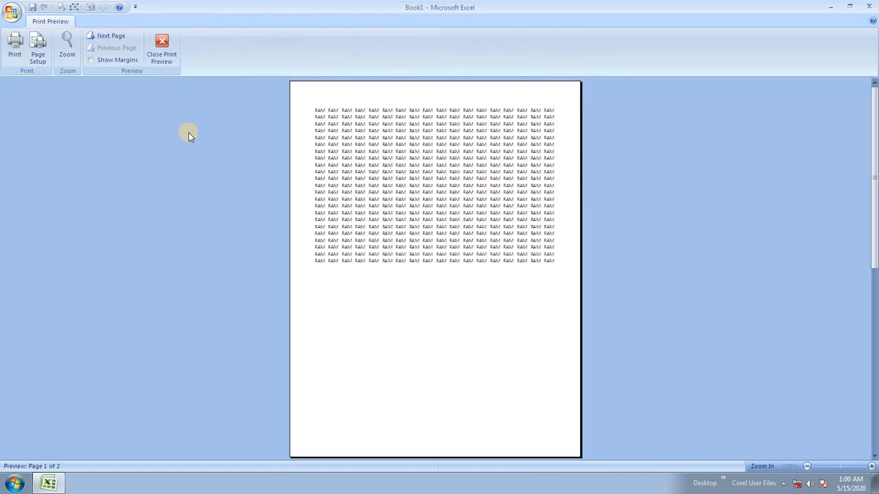
click(110, 35)
click(162, 49)
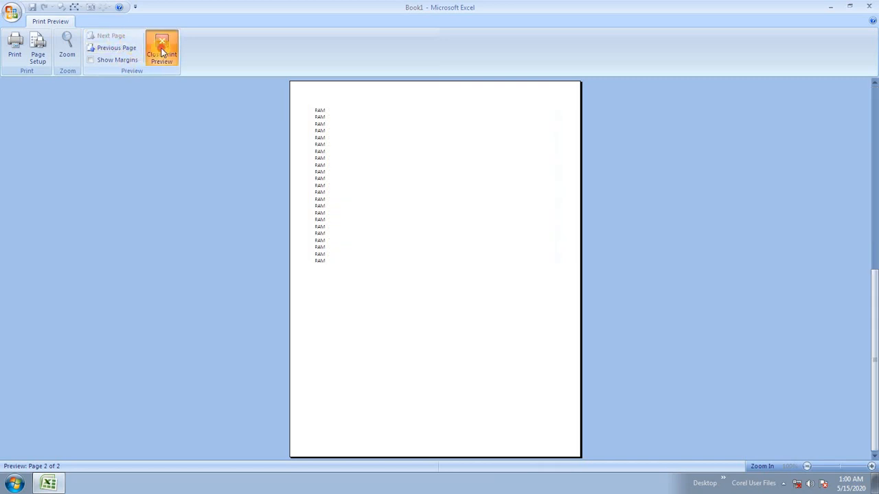
click(184, 206)
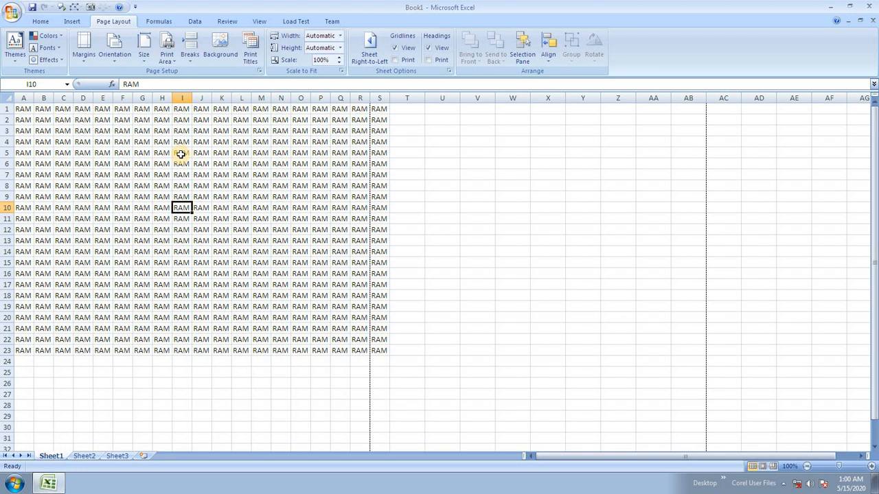
click(202, 241)
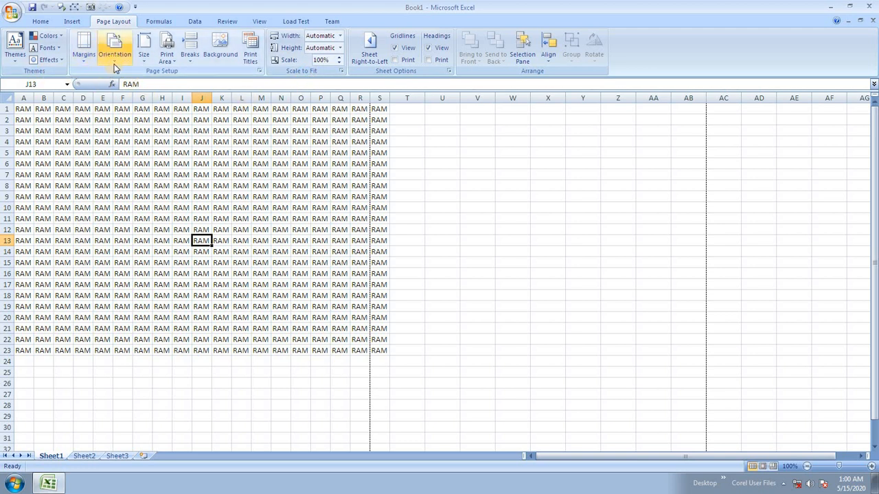
click(156, 153)
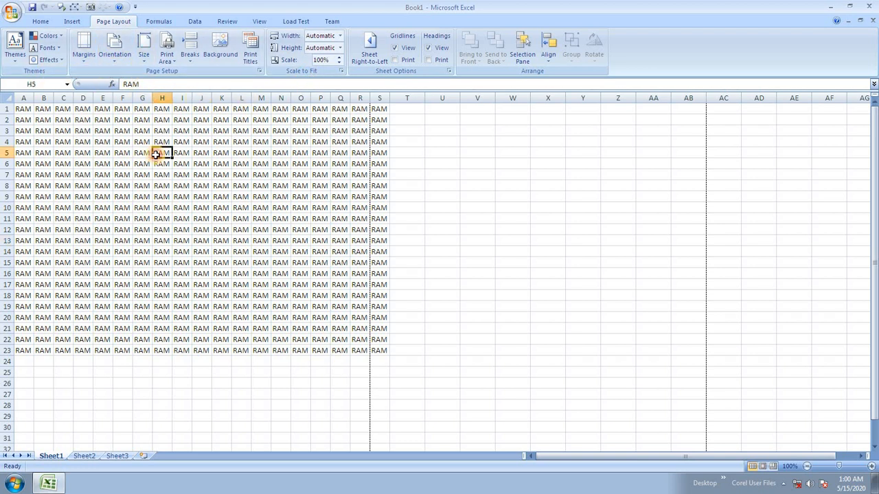
click(180, 197)
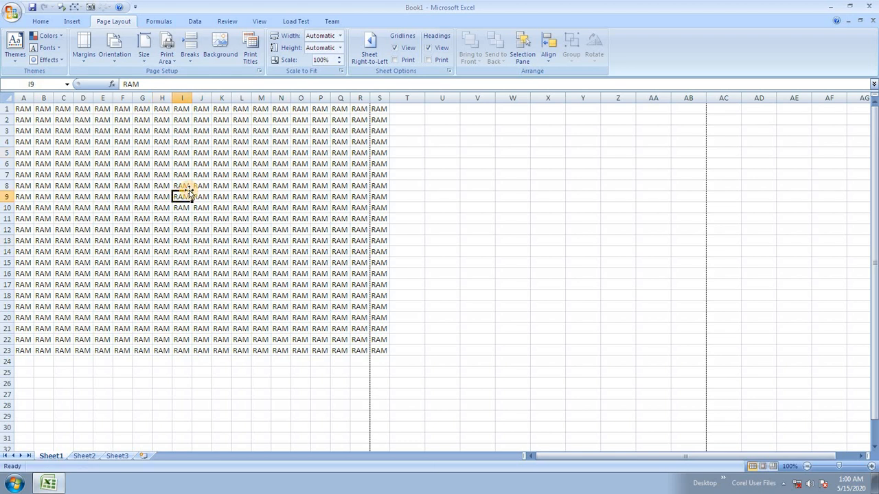